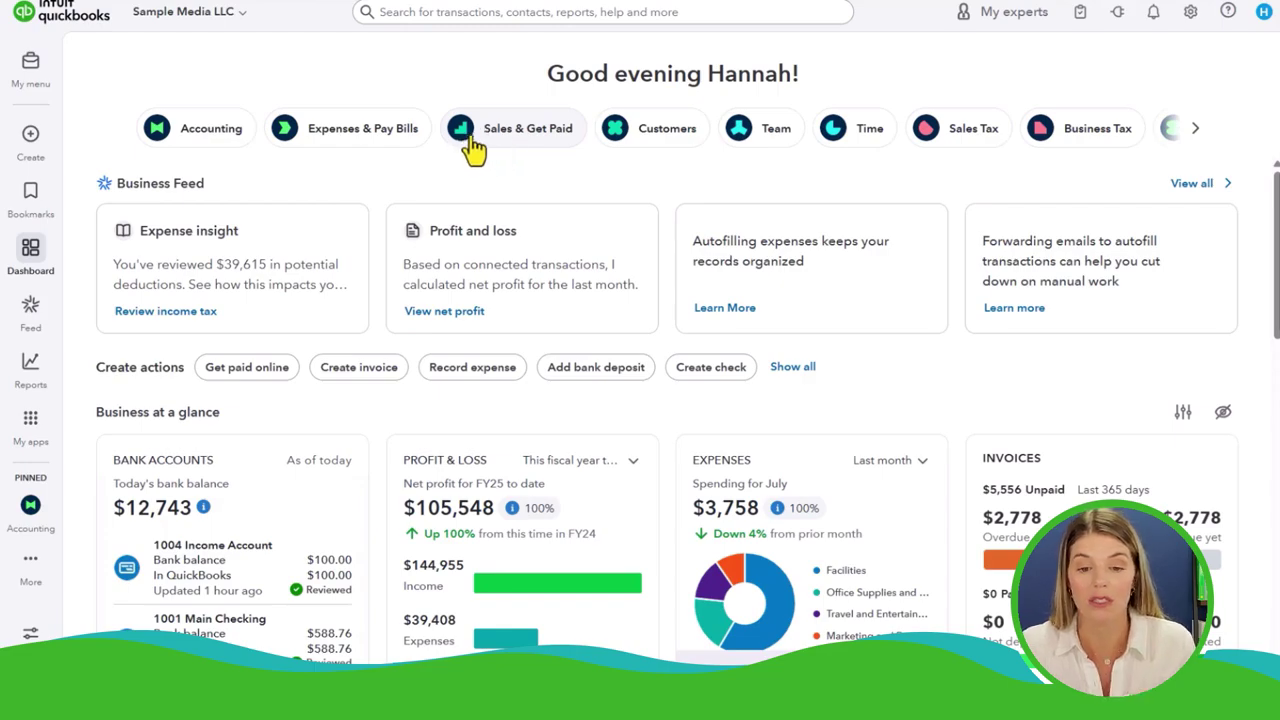
Go to Sales & Get Paid > Invoices and review the $5,556.00 unpaid and overdue invoices
{"action": "left_click", "coordinate": [470, 140]}
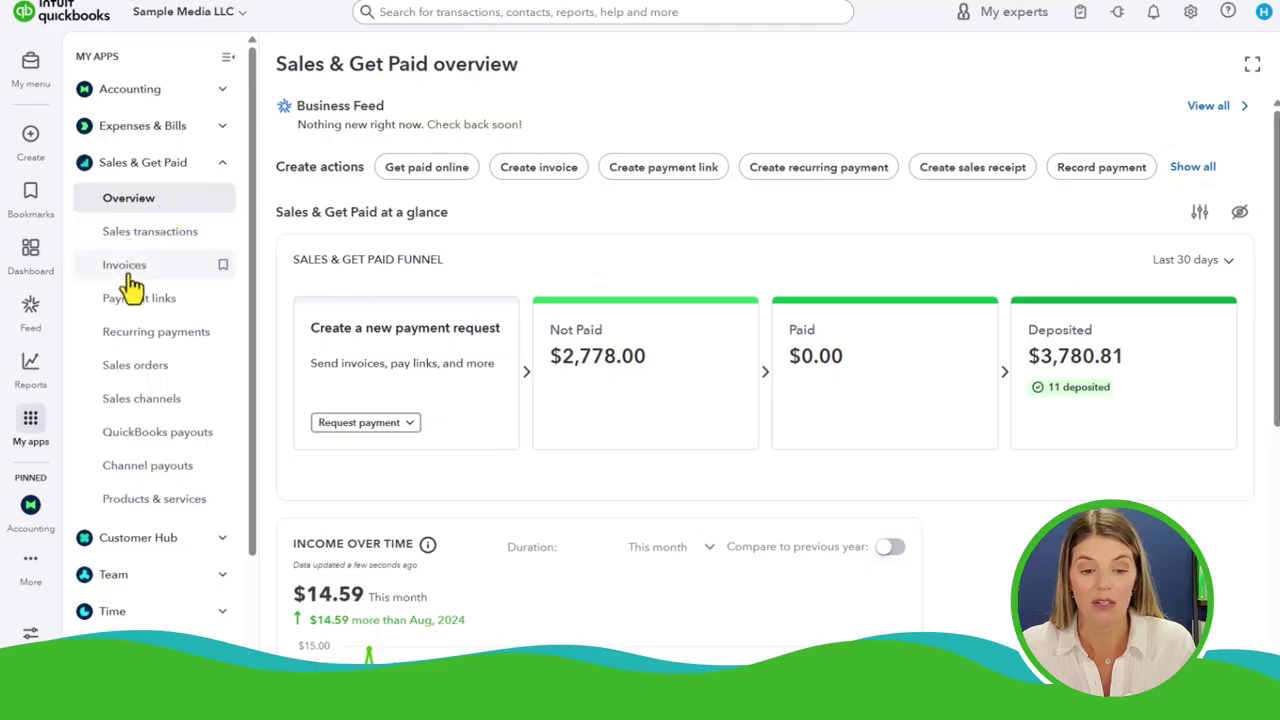
{"action": "mouse_move", "coordinate": [35, 148]}
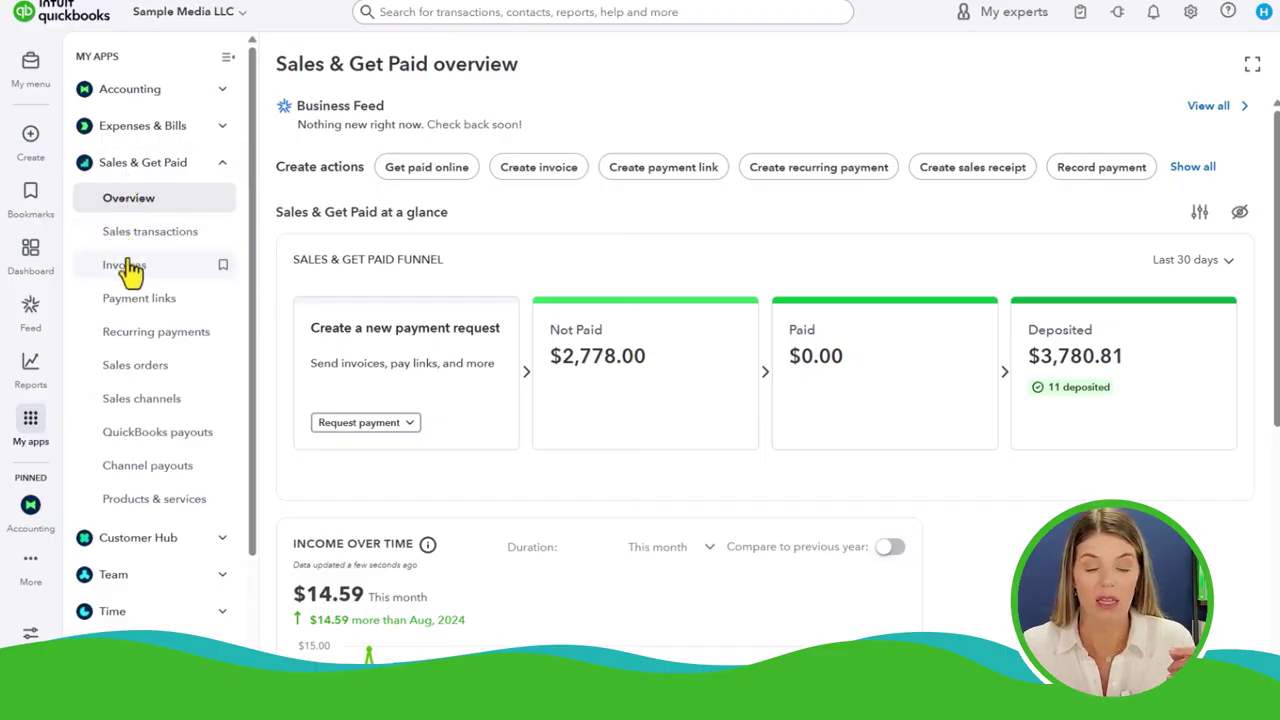
{"action": "left_click", "coordinate": [126, 280]}
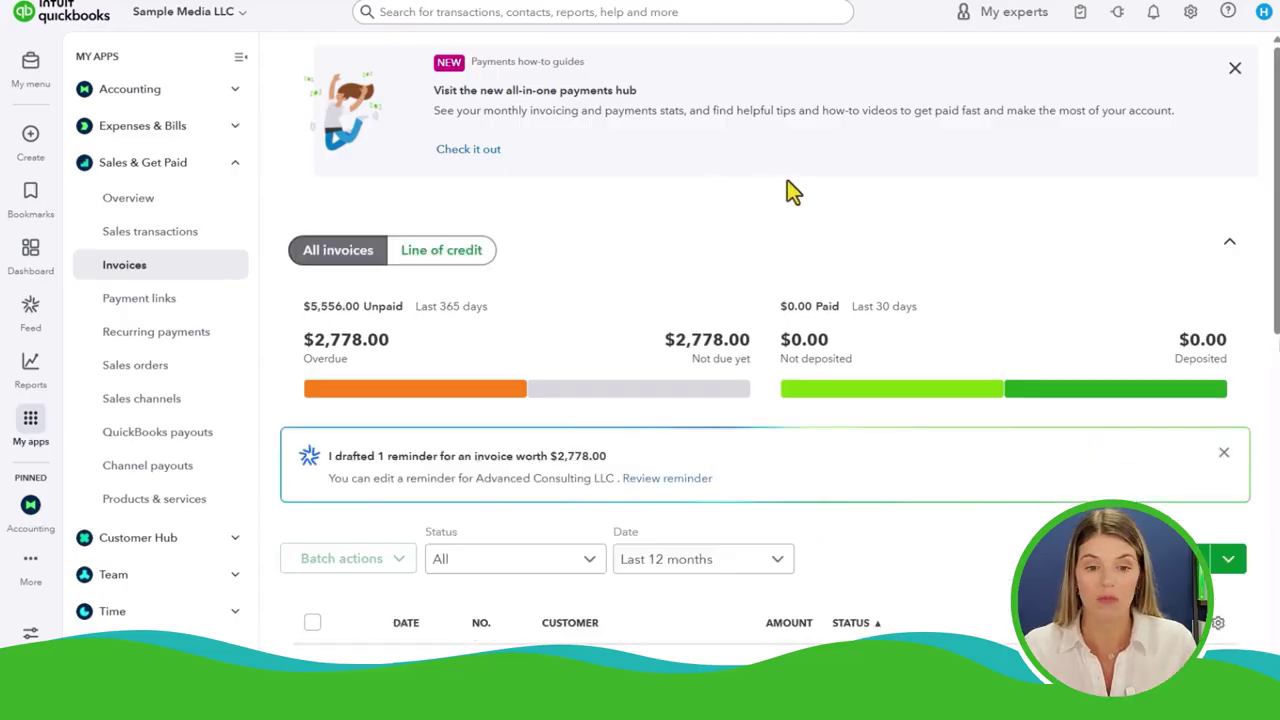
{"action": "left_click", "coordinate": [240, 57]}
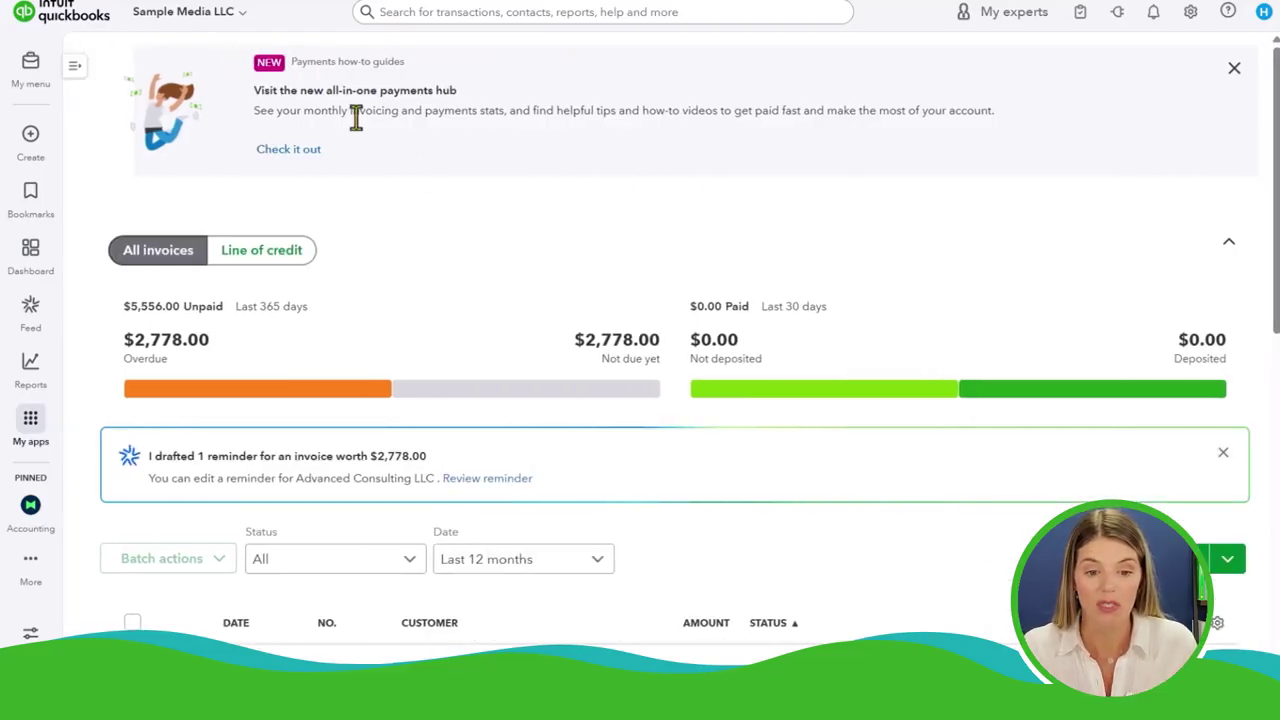
{"action": "scroll", "coordinate": [437, 280], "scroll_direction": "down", "scroll_amount": 3}
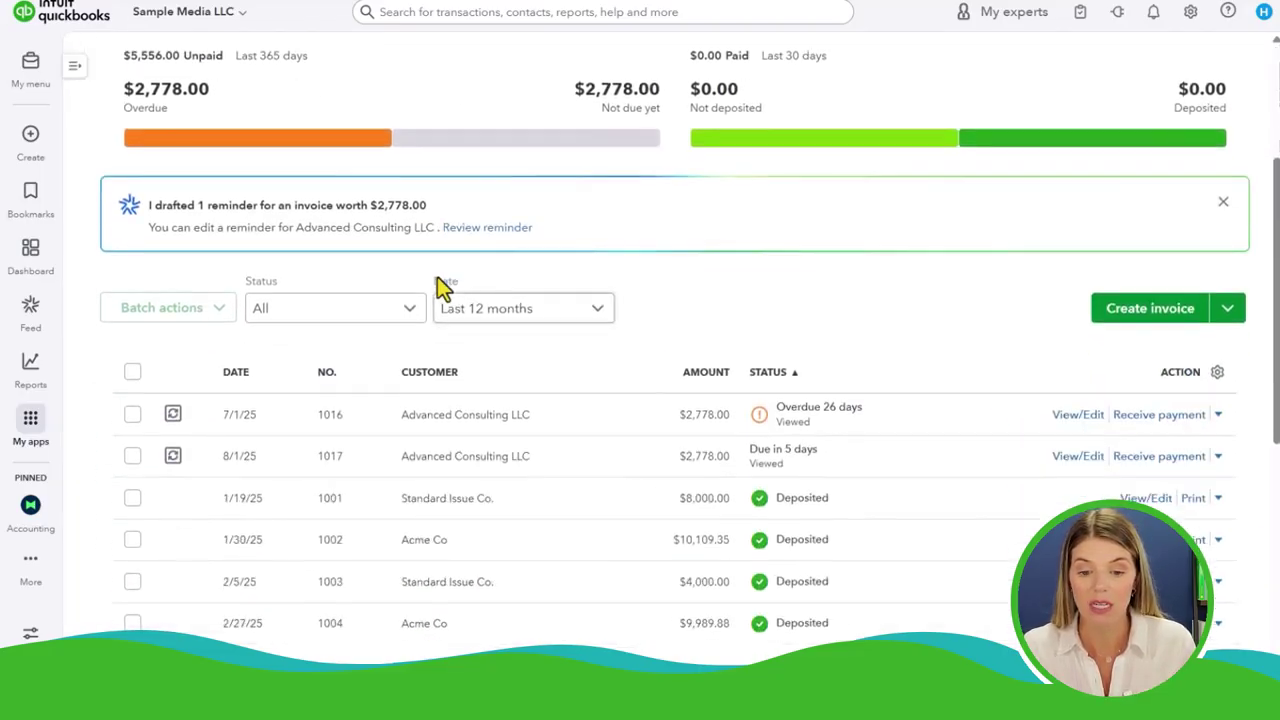
{"action": "scroll", "coordinate": [440, 285], "scroll_direction": "up", "scroll_amount": 1}
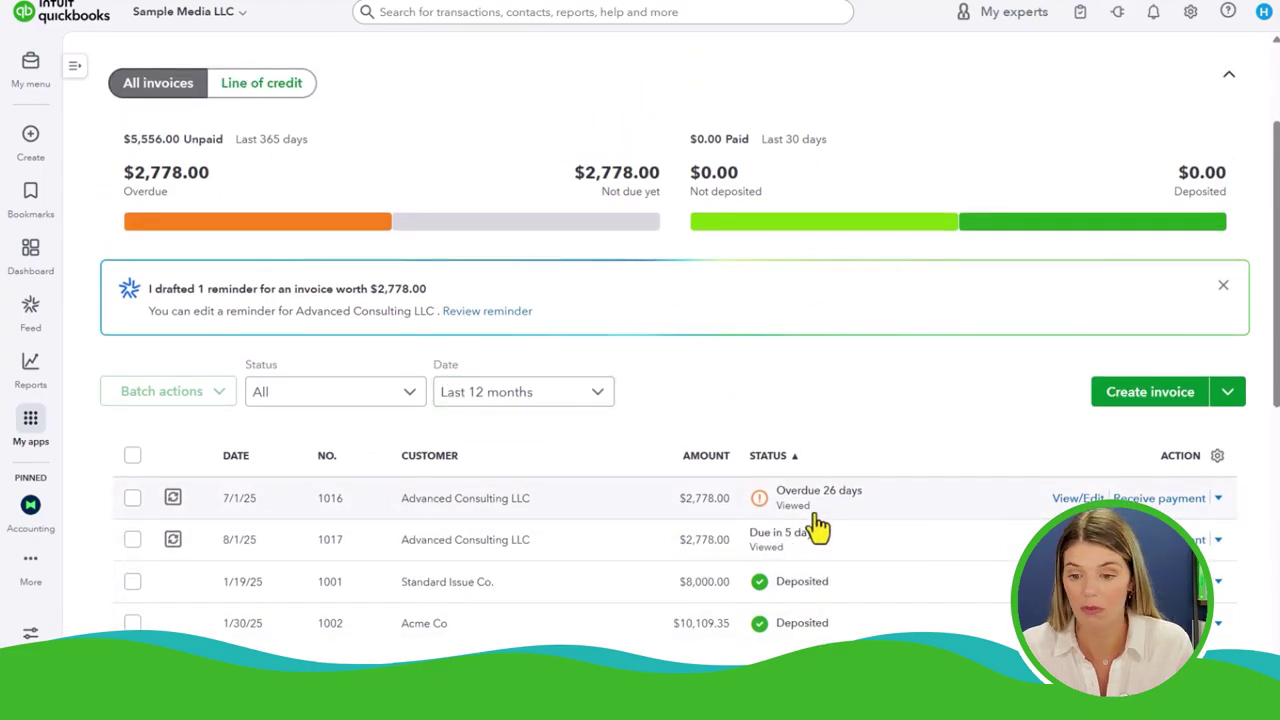
{"action": "scroll", "coordinate": [840, 535], "scroll_direction": "up", "scroll_amount": 1}
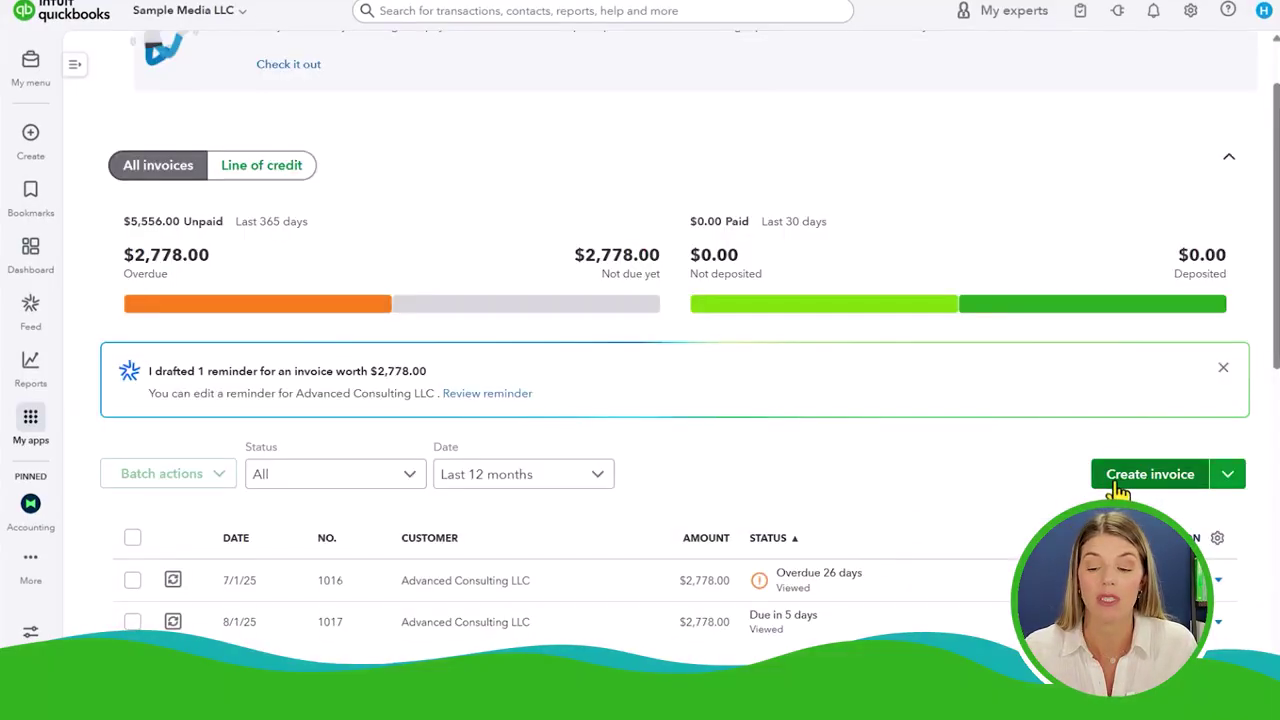
Create invoice 1018, then pick and clear Sample Customer so the customer field is empty
{"action": "left_click", "coordinate": [1140, 476]}
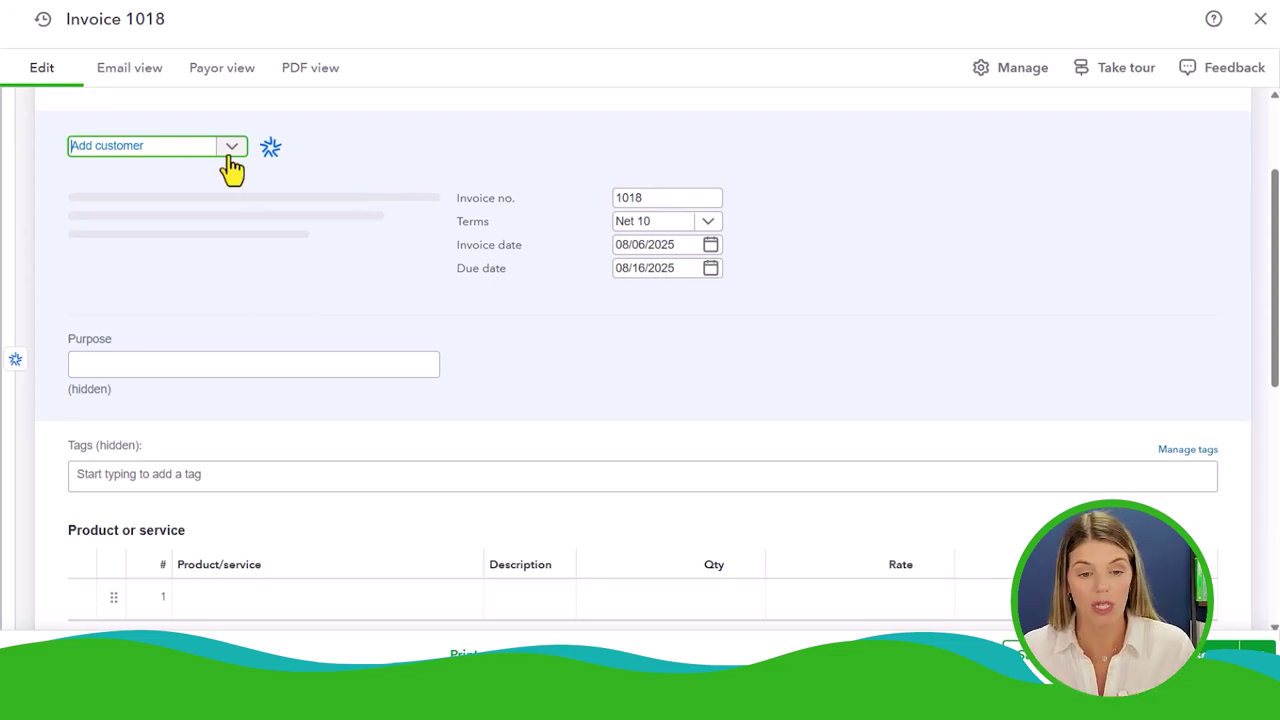
{"action": "type", "text": "sampl"}
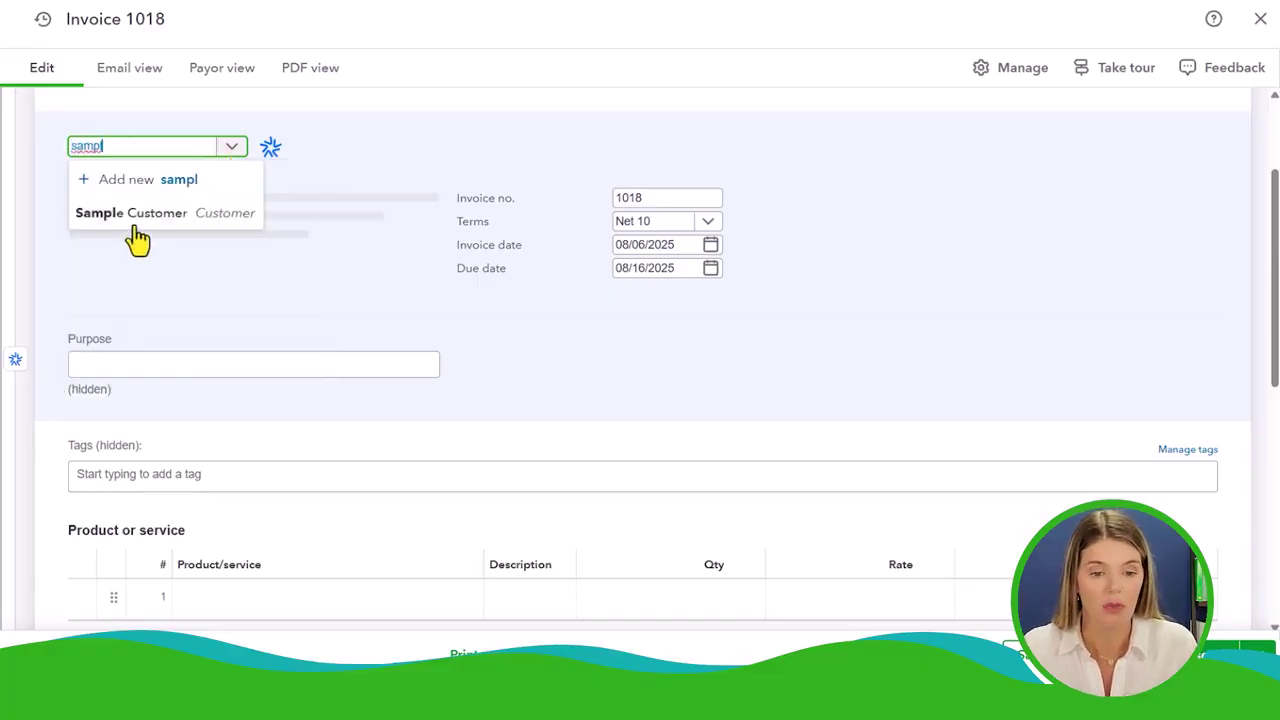
{"action": "left_click", "coordinate": [131, 216]}
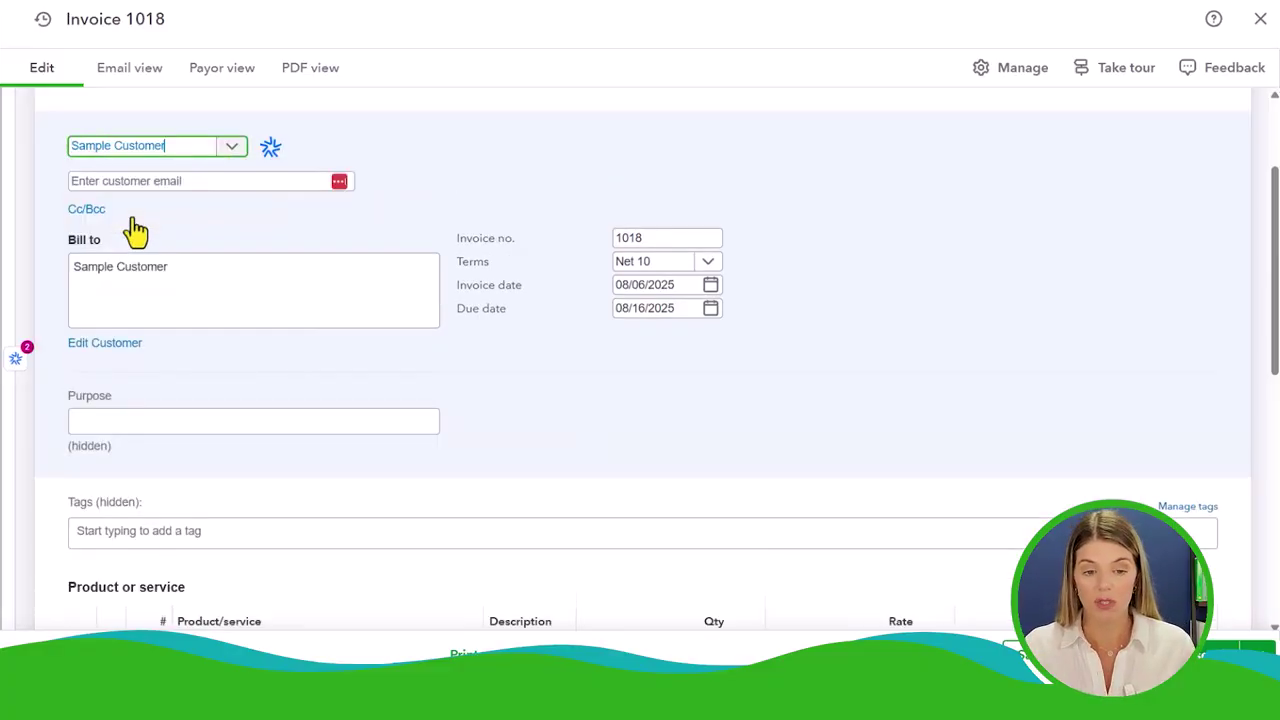
{"action": "key", "text": "BackSpace"}
{"action": "key", "text": "BackSpace"}
{"action": "key", "text": "BackSpace"}
{"action": "key", "text": "BackSpace"}
{"action": "key", "text": "BackSpace"}
{"action": "key", "text": "BackSpace"}
{"action": "key", "text": "BackSpace"}
{"action": "key", "text": "BackSpace"}
{"action": "key", "text": "BackSpace"}
{"action": "key", "text": "BackSpace"}
{"action": "key", "text": "BackSpace"}
{"action": "key", "text": "BackSpace"}
{"action": "key", "text": "BackSpace"}
{"action": "key", "text": "BackSpace"}
{"action": "key", "text": "BackSpace"}
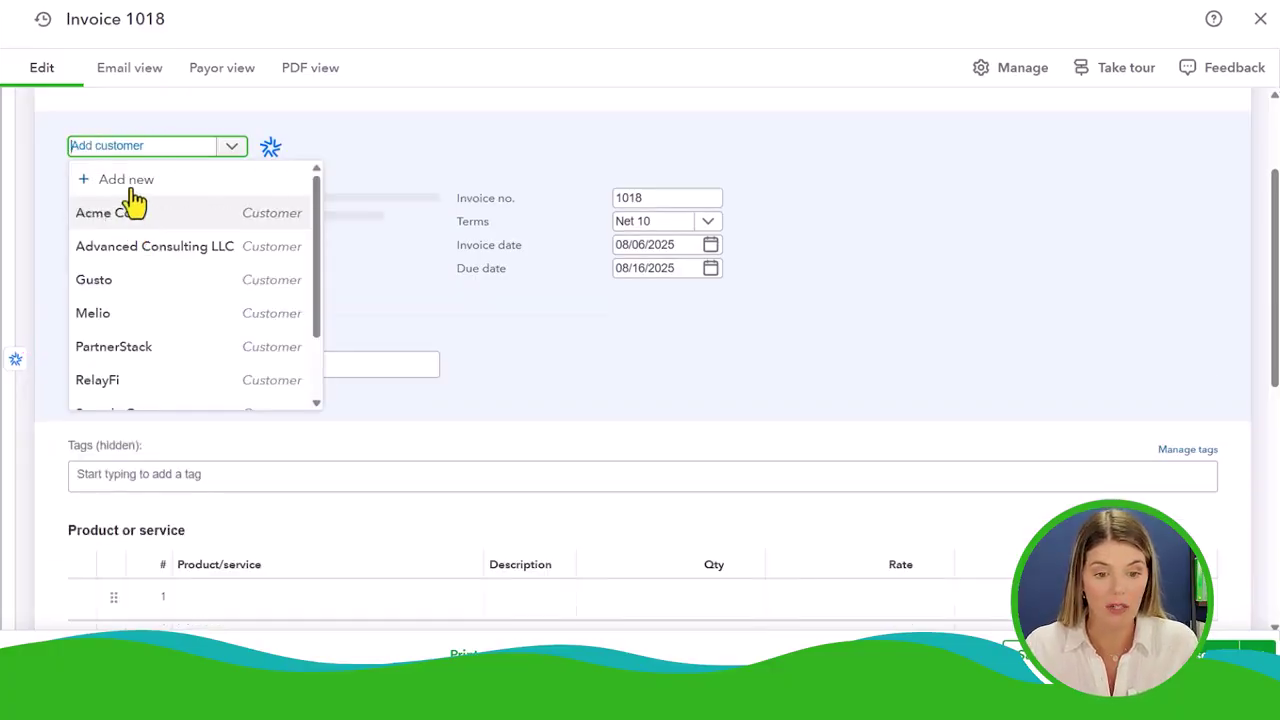
Add new customer 'ABC Company' with its e-mail address and save it onto the invoice
{"action": "left_click", "coordinate": [123, 179]}
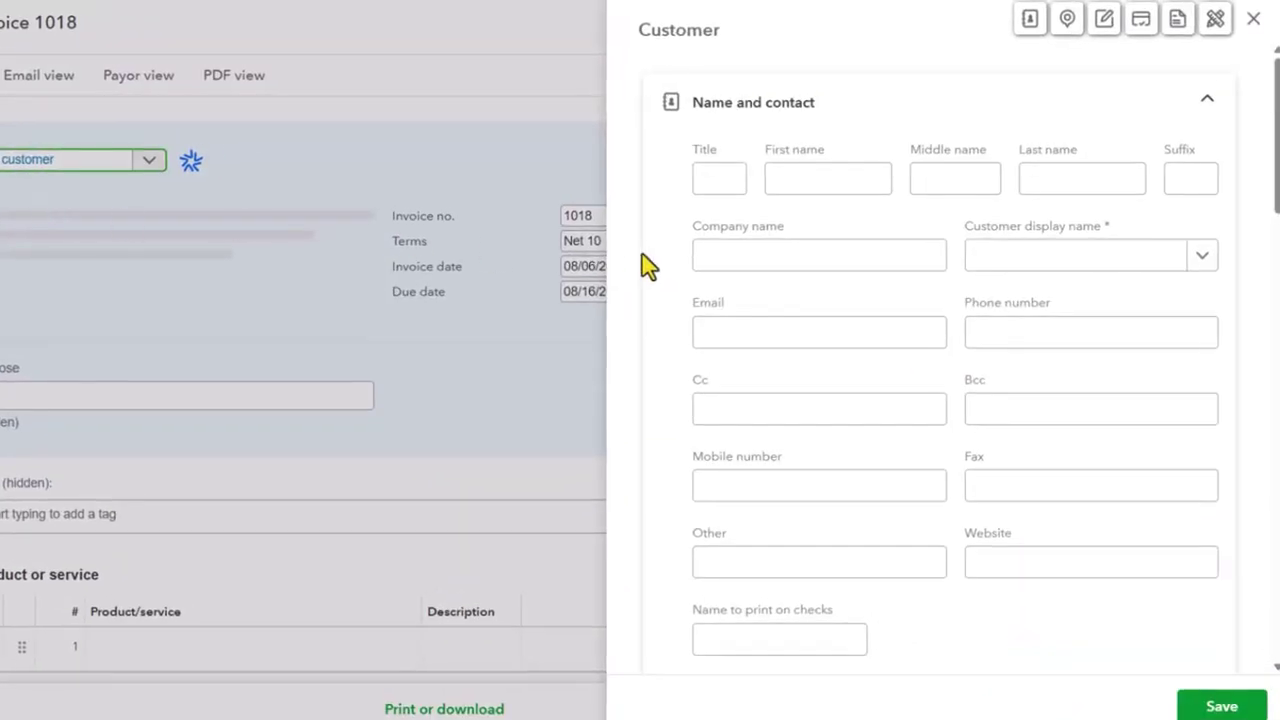
{"action": "left_click", "coordinate": [775, 257]}
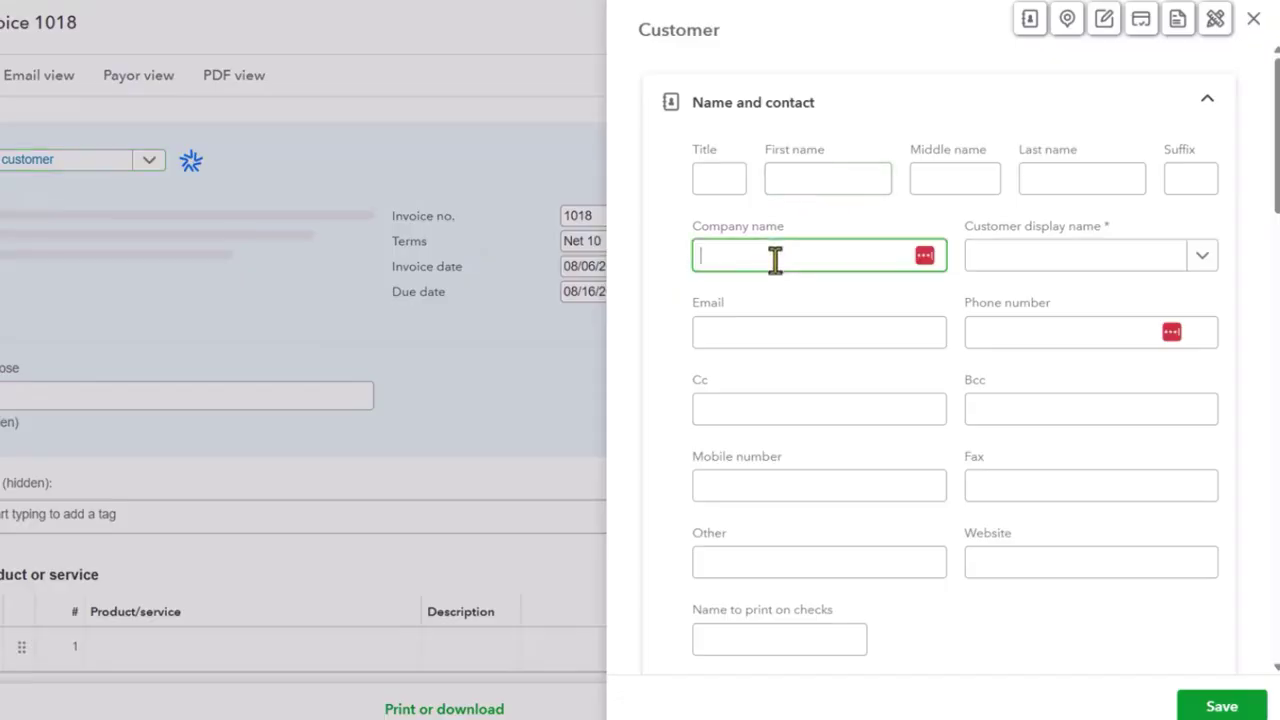
{"action": "type", "text": "ABC Company"}
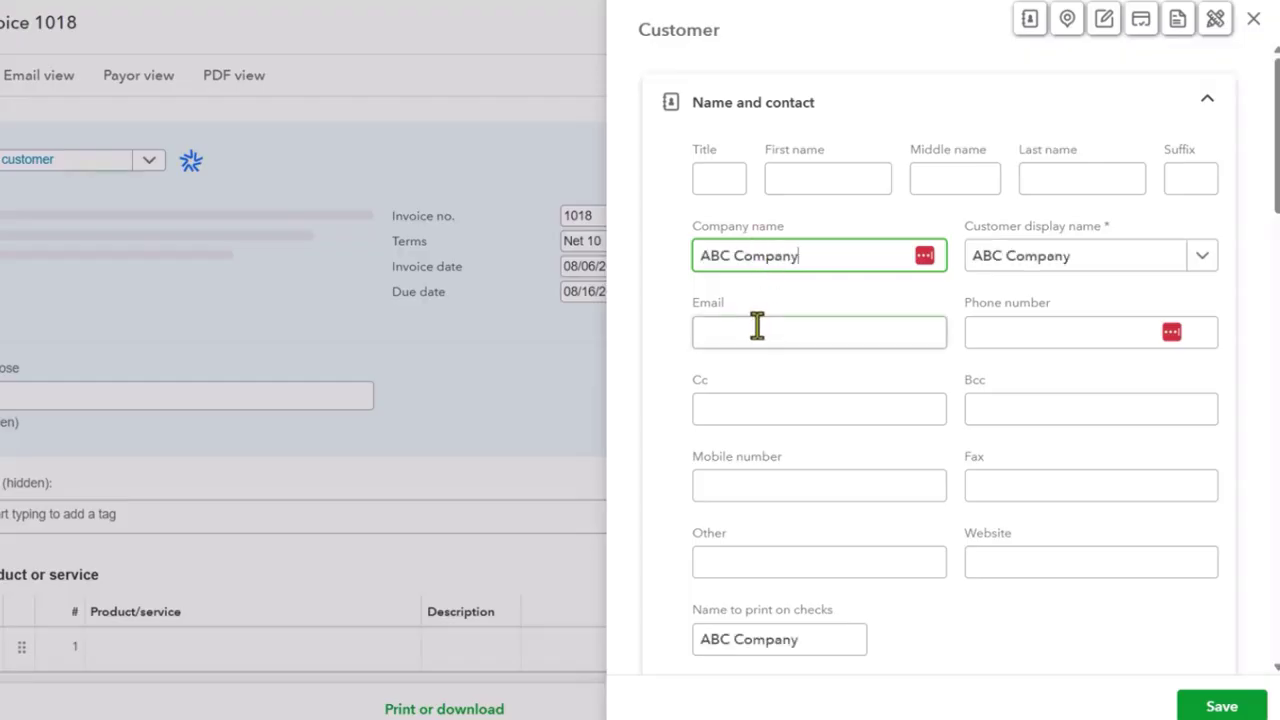
{"action": "left_click", "coordinate": [757, 326]}
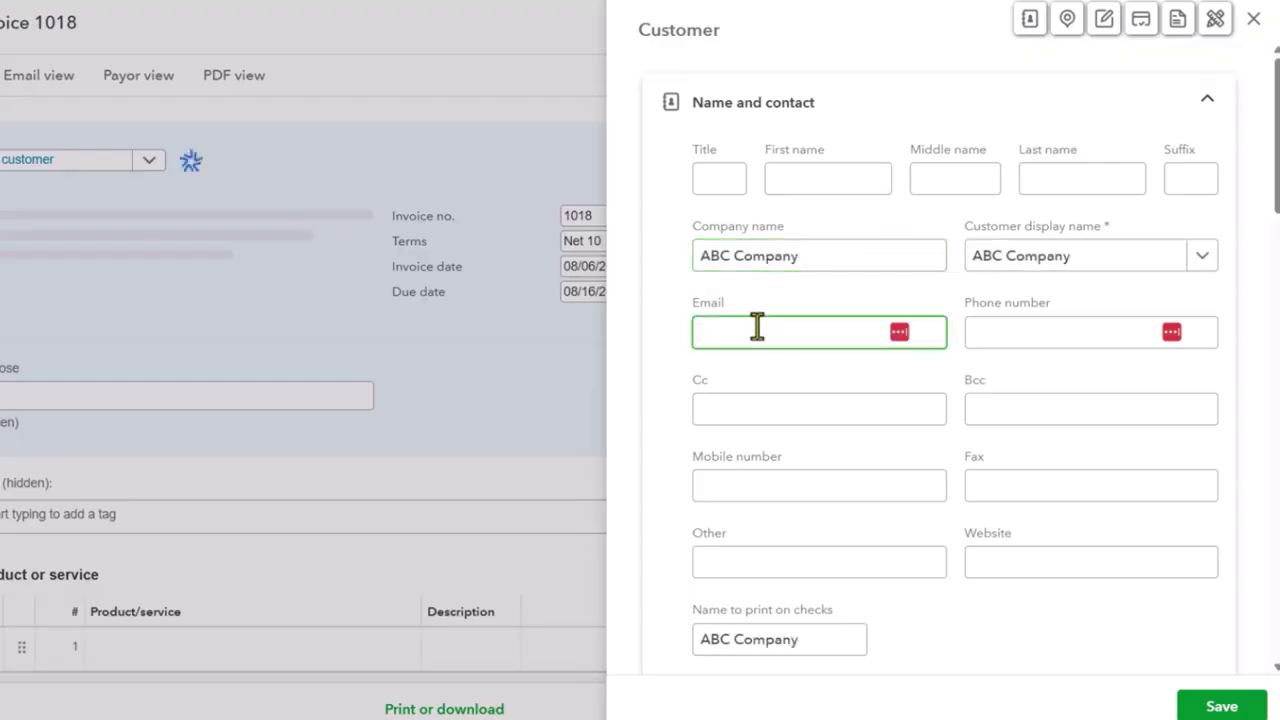
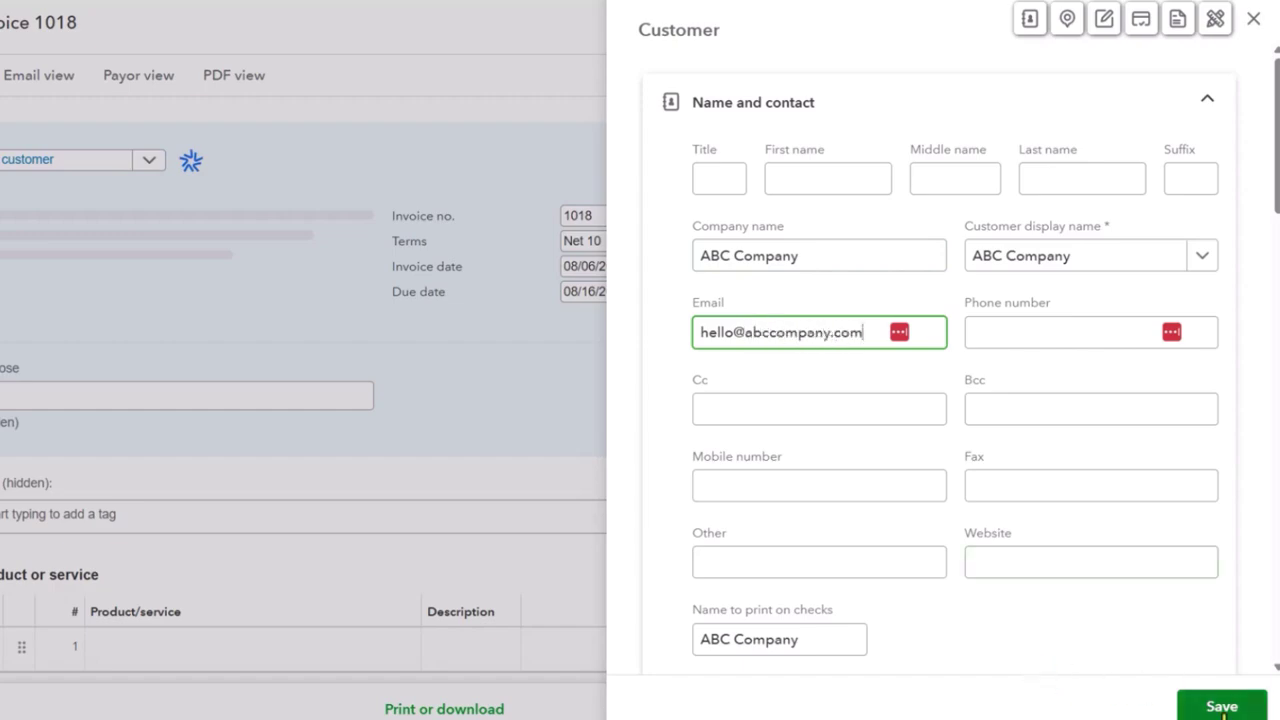
{"action": "left_click", "coordinate": [1223, 712]}
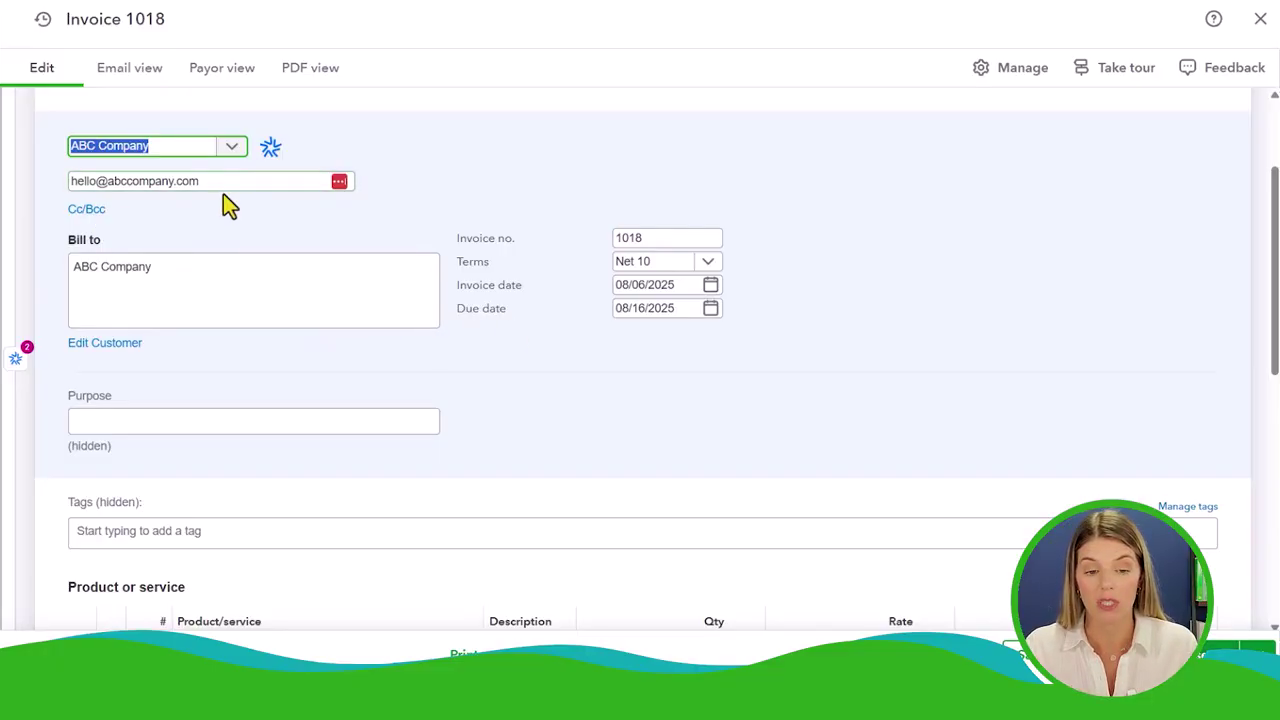
Check the Cc/Bcc recipients and the payment terms without changes, keeping Net 10
{"action": "left_click", "coordinate": [86, 210]}
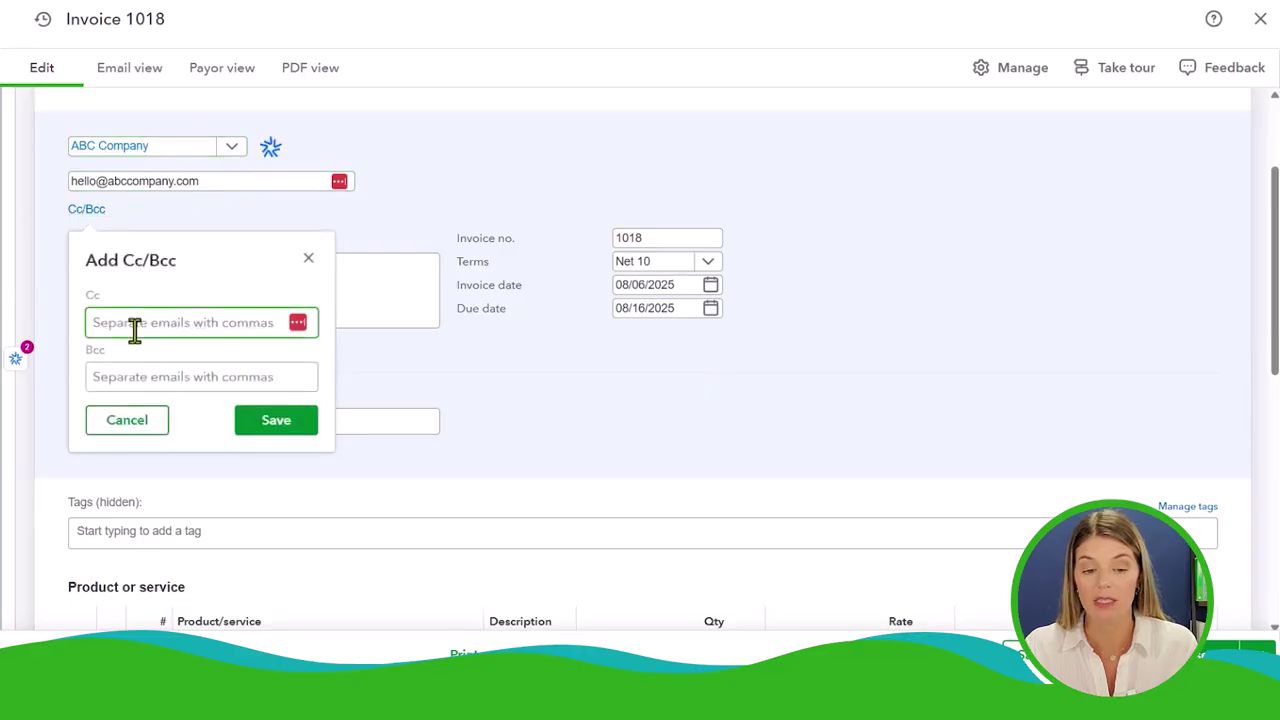
{"action": "left_click", "coordinate": [308, 259]}
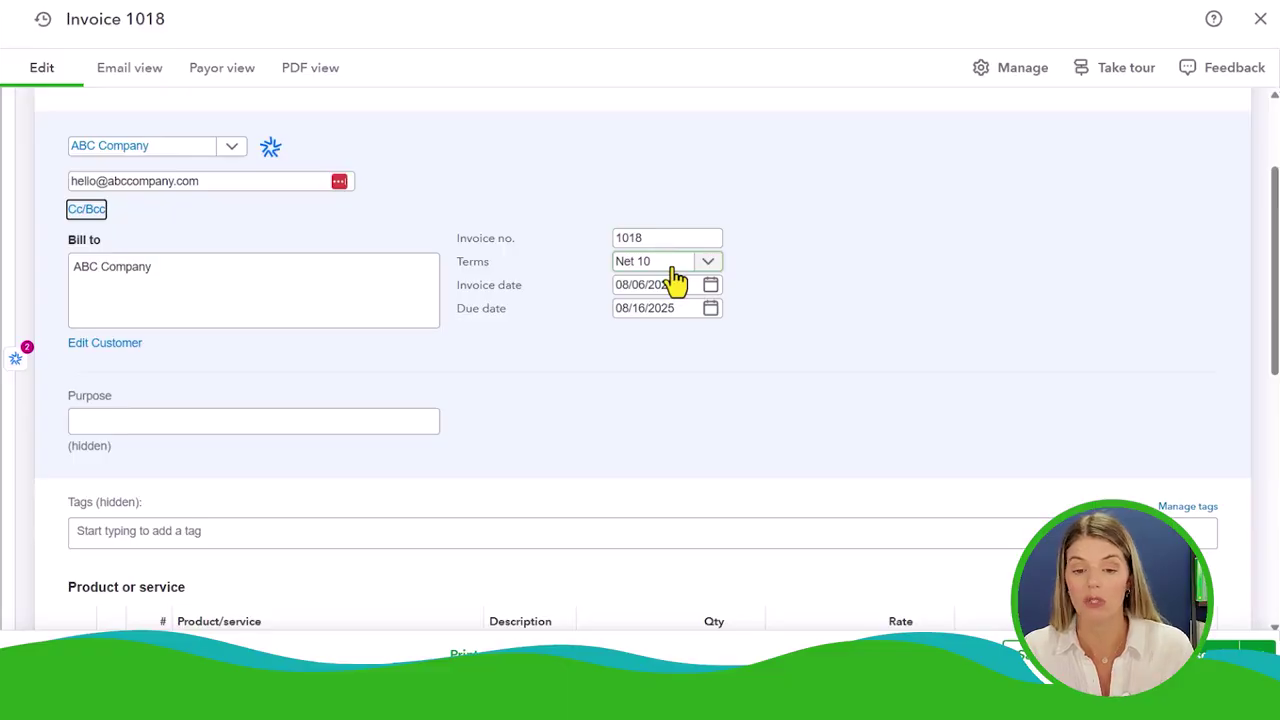
{"action": "left_click", "coordinate": [674, 268]}
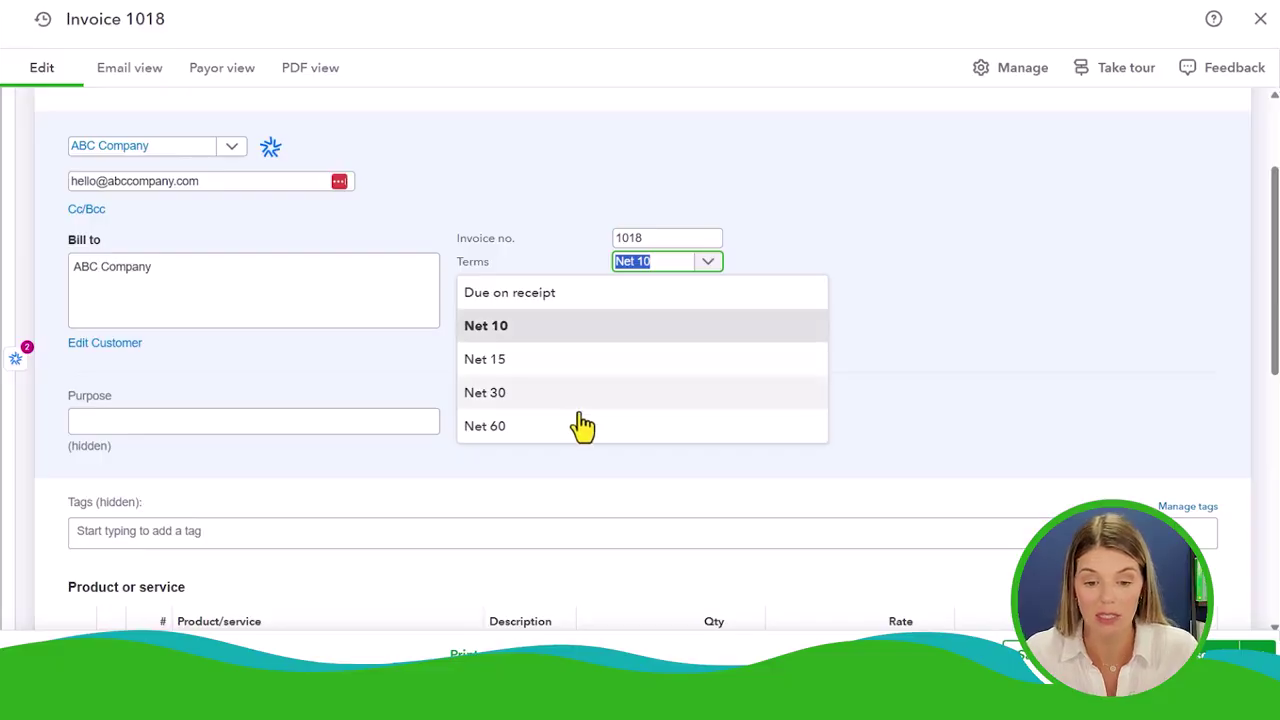
{"action": "left_click", "coordinate": [765, 338]}
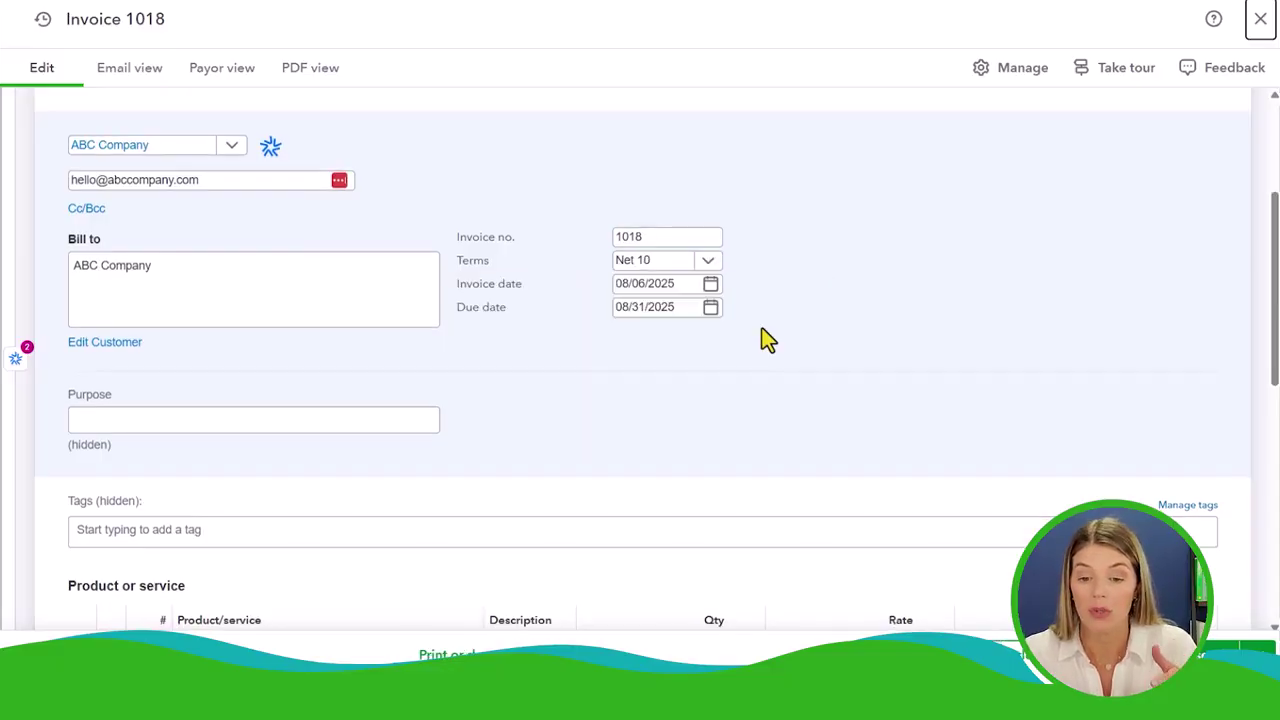
{"action": "left_click", "coordinate": [708, 262]}
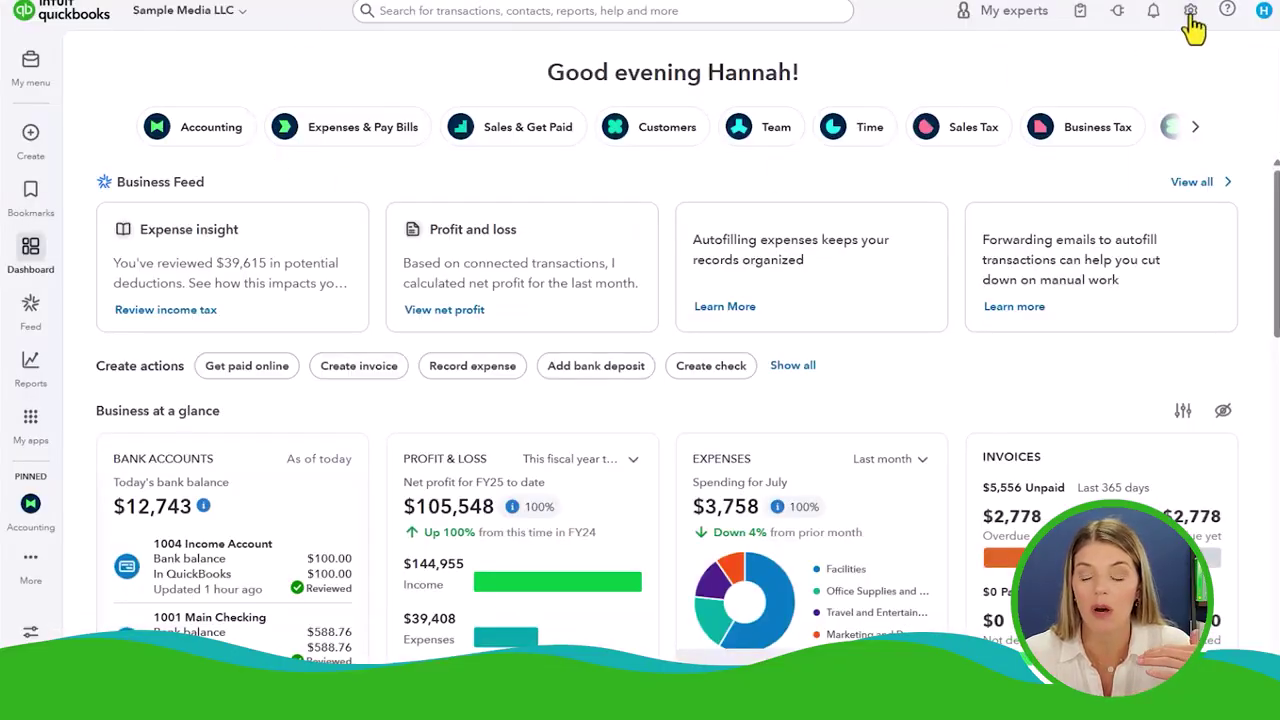
In Sales settings, create a 'Due on 30th' term due on day 30 as preferred invoice terms and save
{"action": "left_click", "coordinate": [1190, 12]}
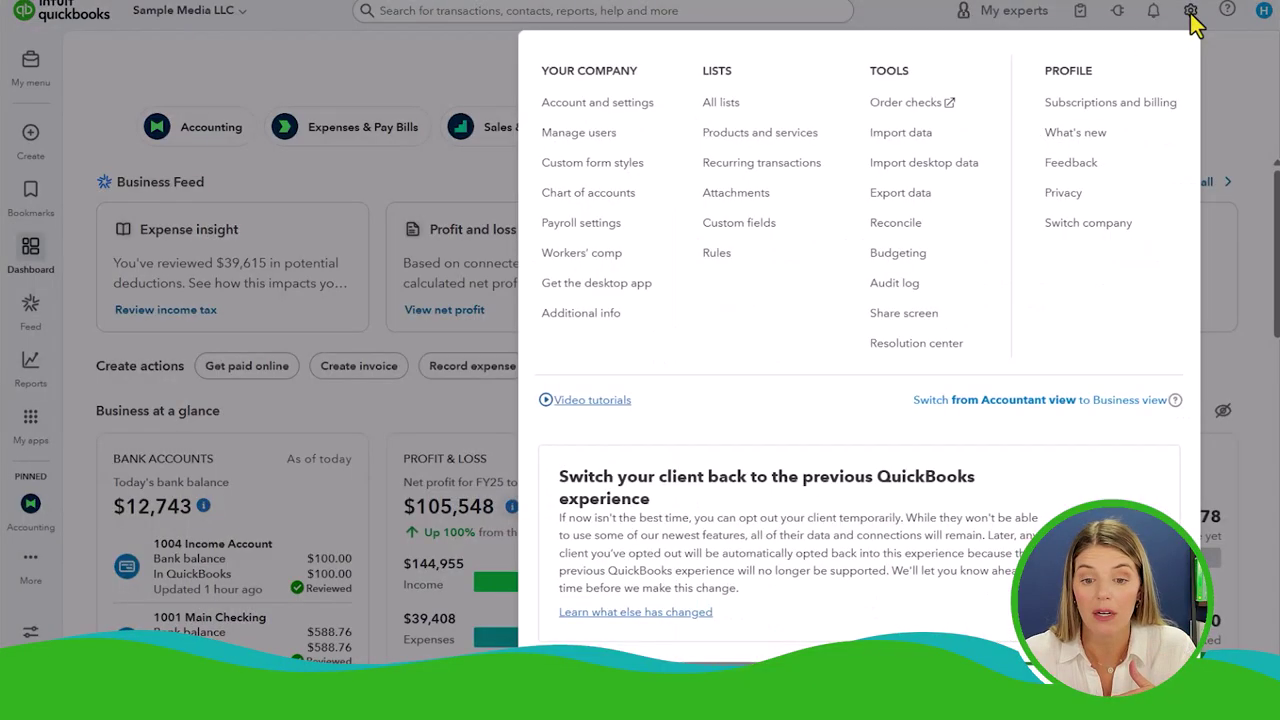
{"action": "left_click", "coordinate": [597, 104]}
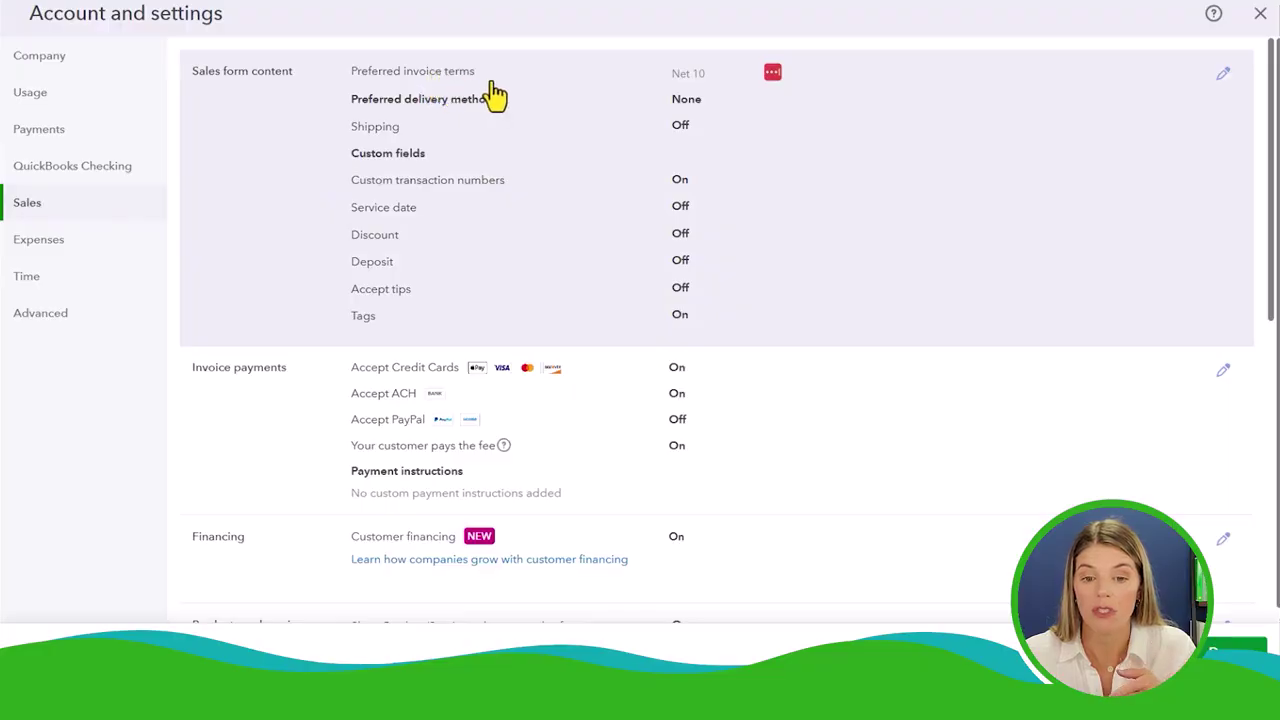
{"action": "left_click", "coordinate": [1223, 76]}
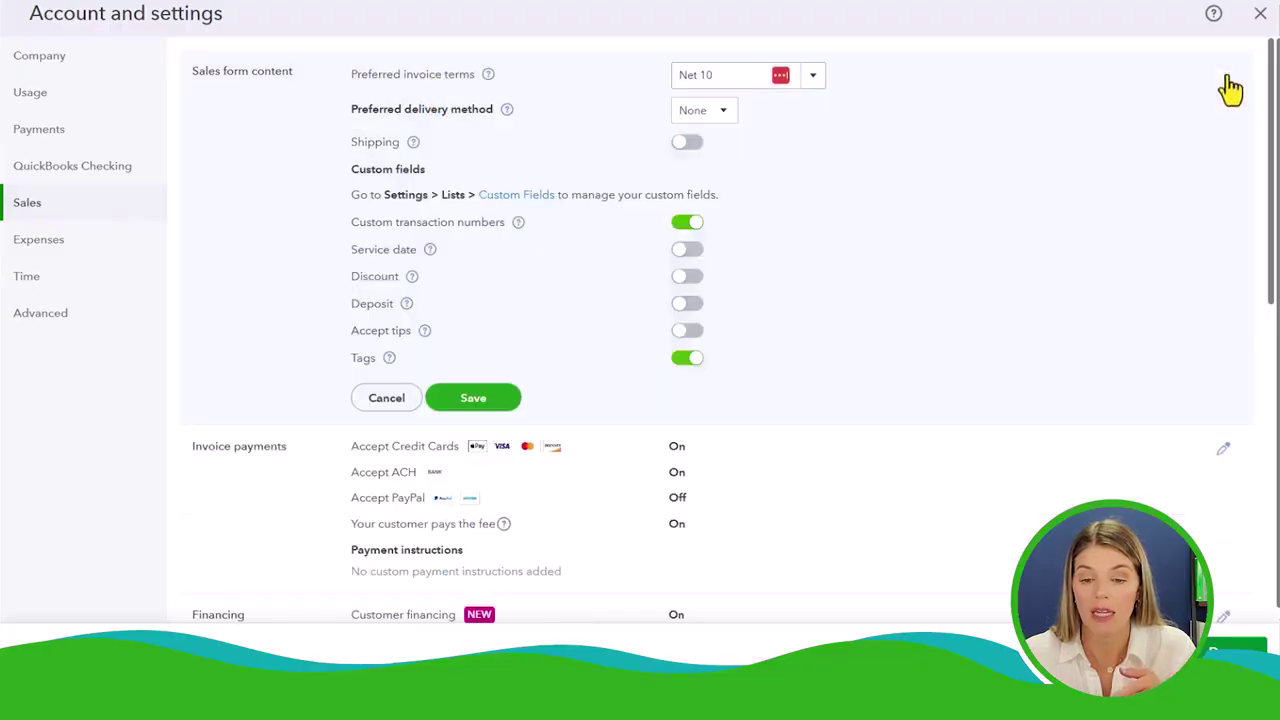
{"action": "left_click", "coordinate": [813, 80]}
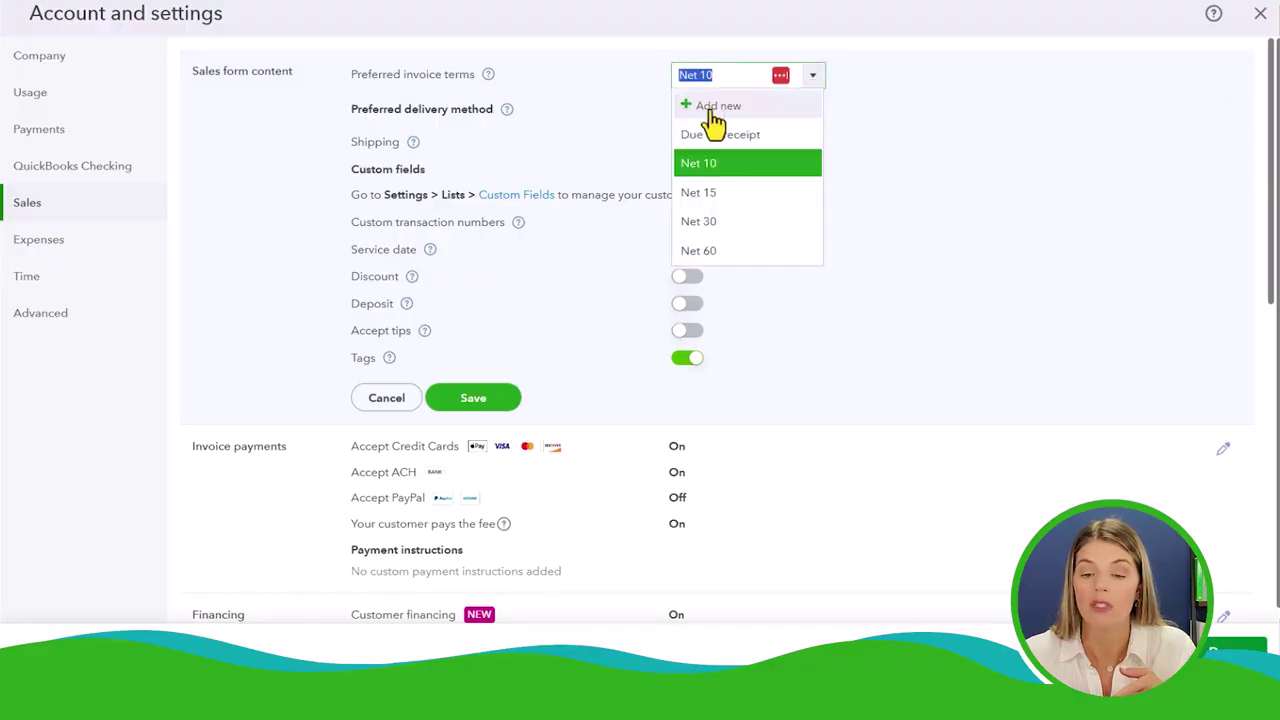
{"action": "left_click", "coordinate": [712, 110]}
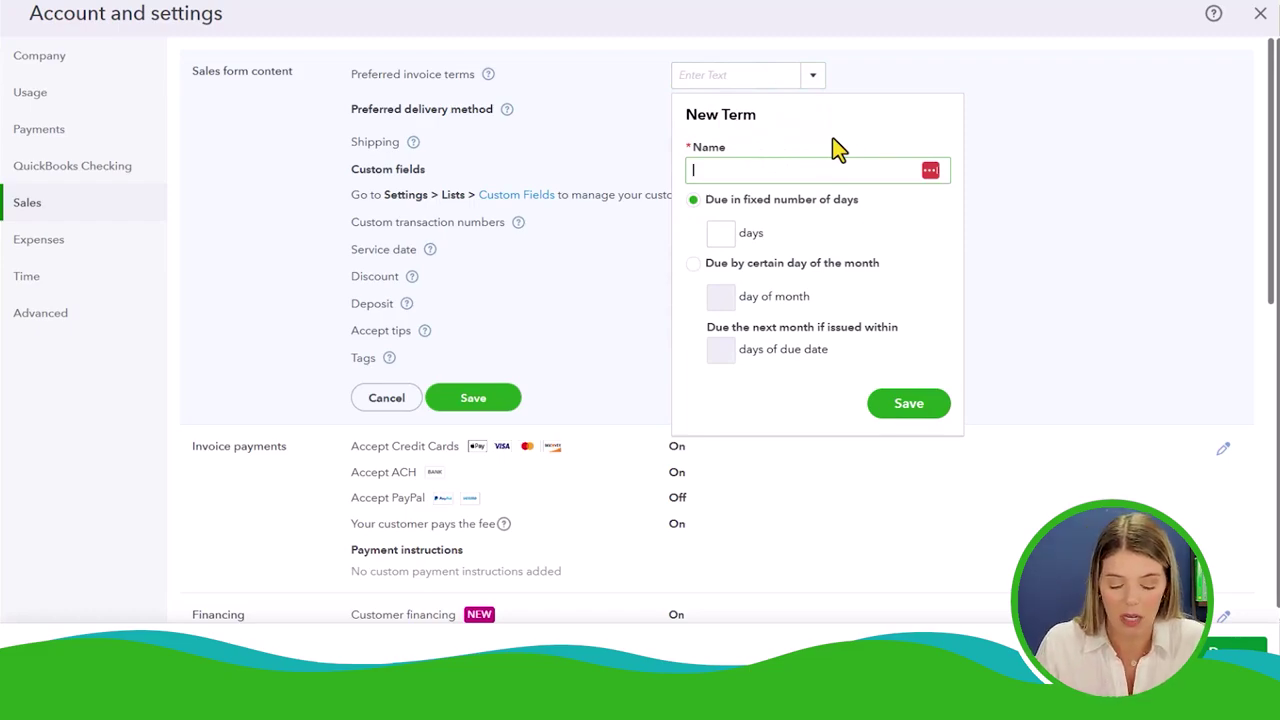
{"action": "type", "text": "Due on"}
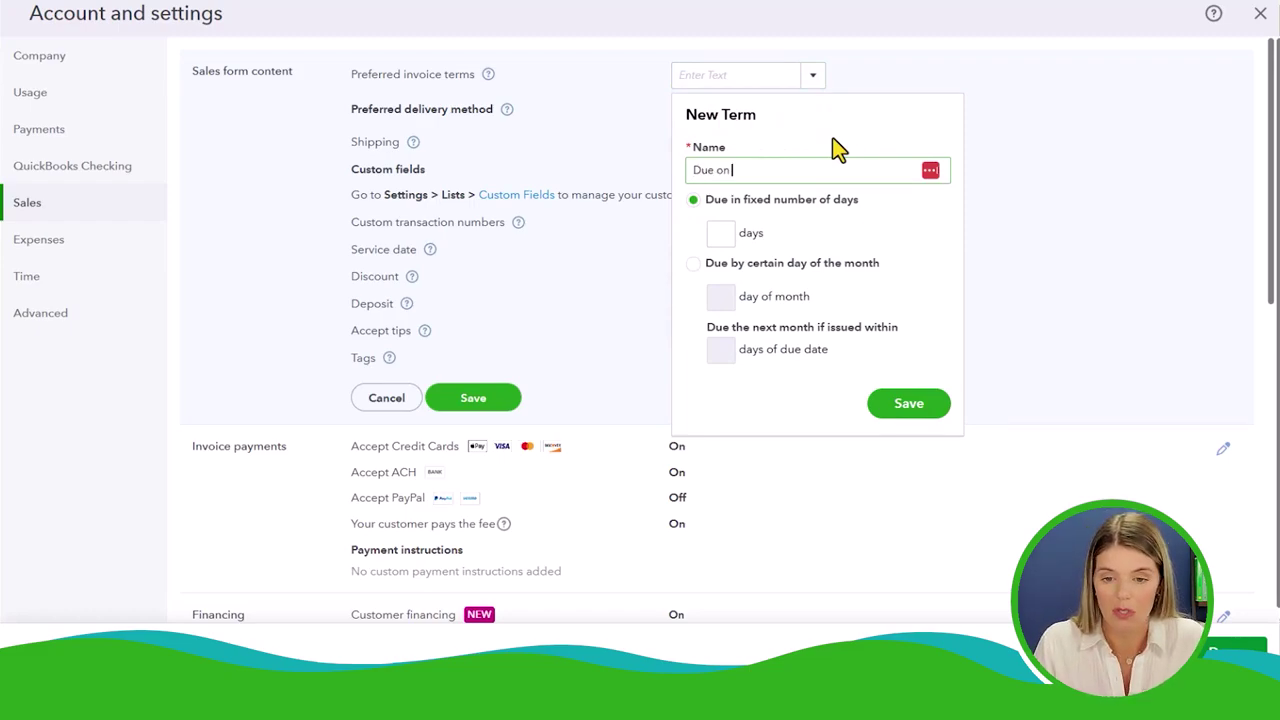
{"action": "type", "text": " 30th"}
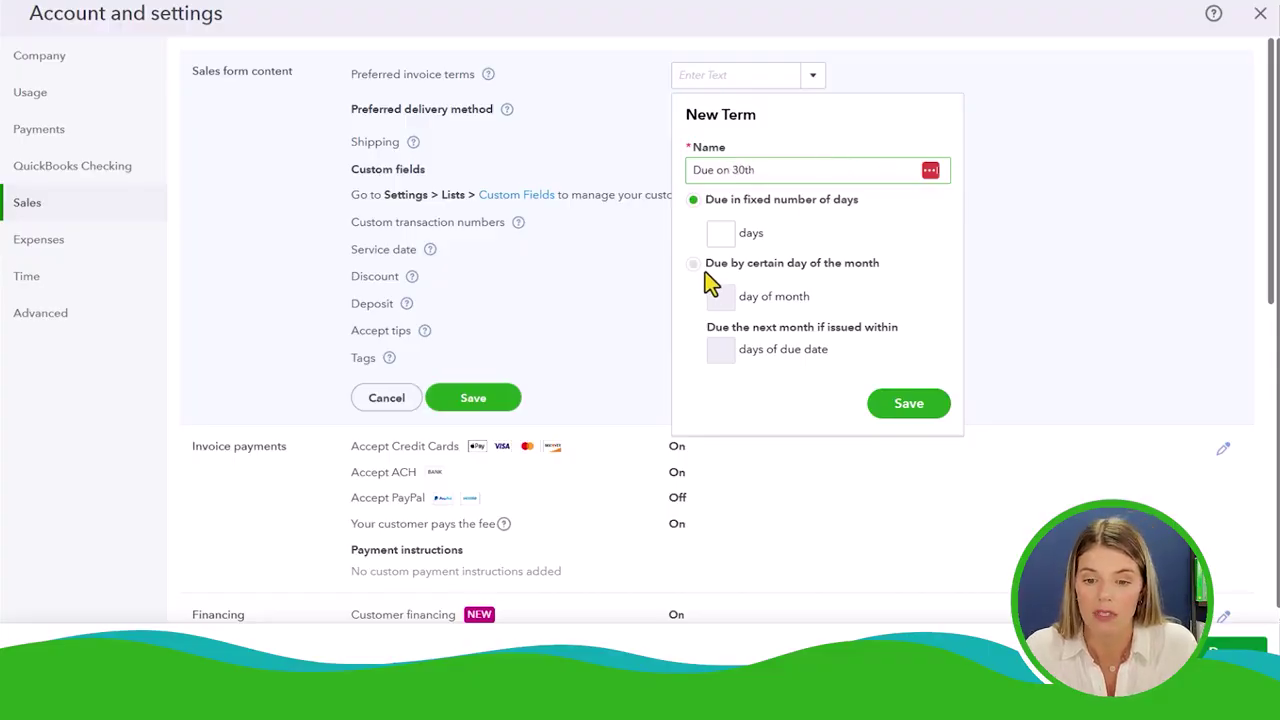
{"action": "left_click", "coordinate": [692, 265]}
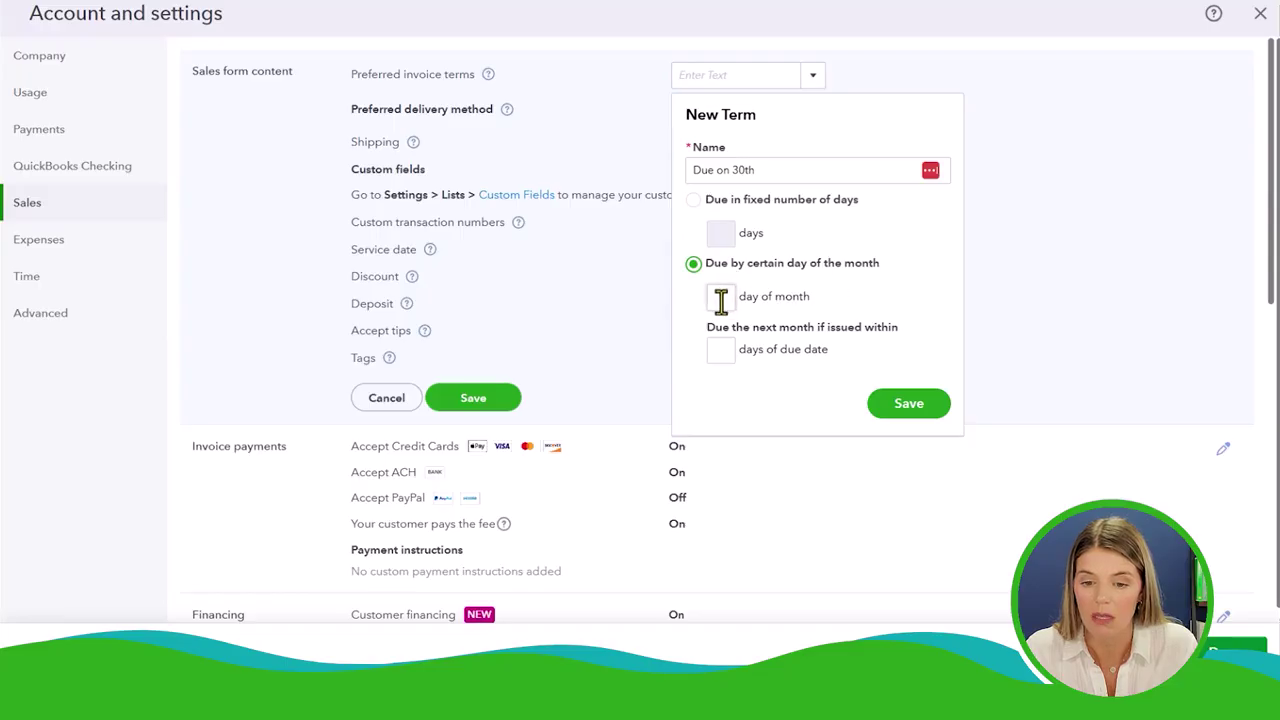
{"action": "left_click", "coordinate": [721, 298]}
{"action": "type", "text": "30"}
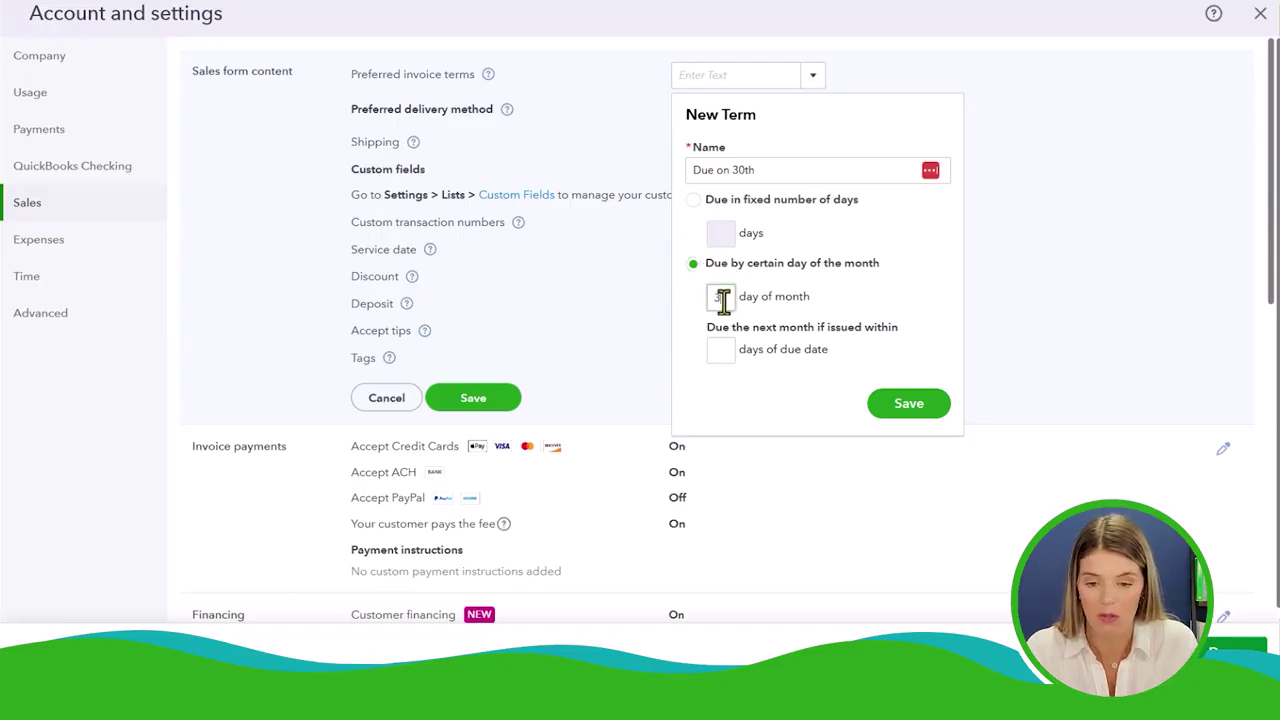
{"action": "left_click", "coordinate": [906, 408]}
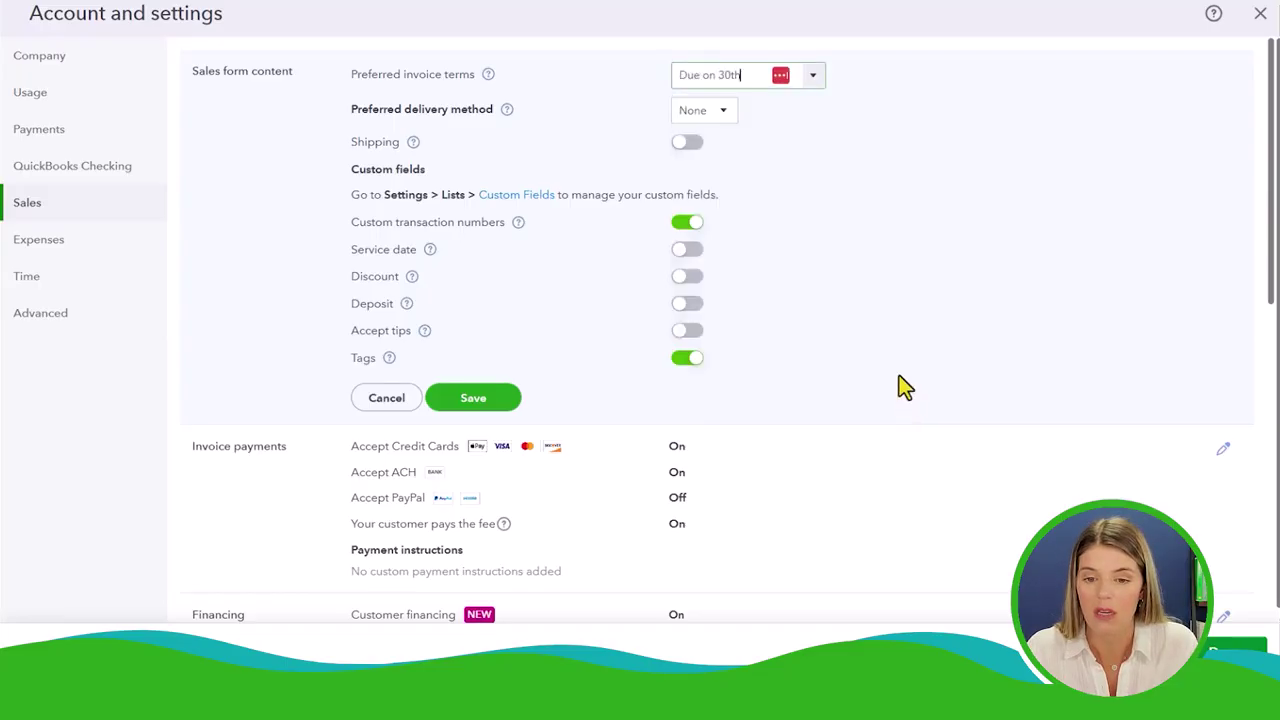
{"action": "left_click", "coordinate": [472, 398]}
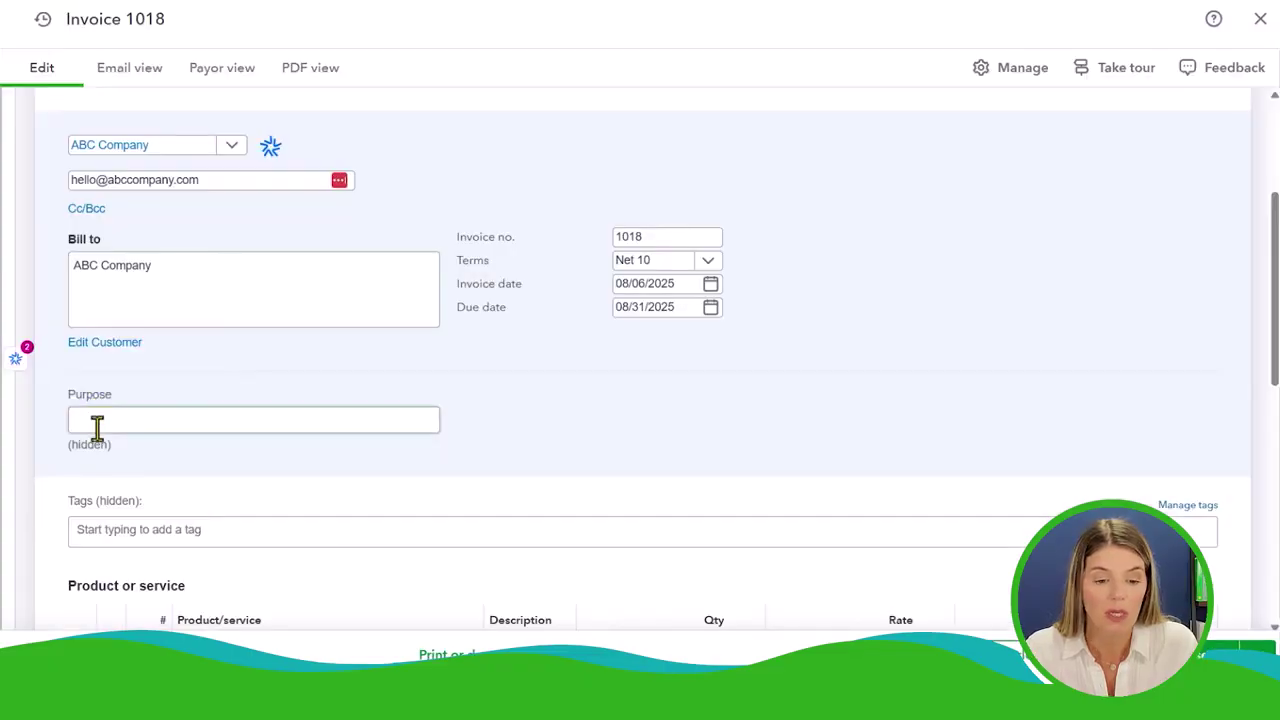
{"action": "left_click", "coordinate": [97, 427]}
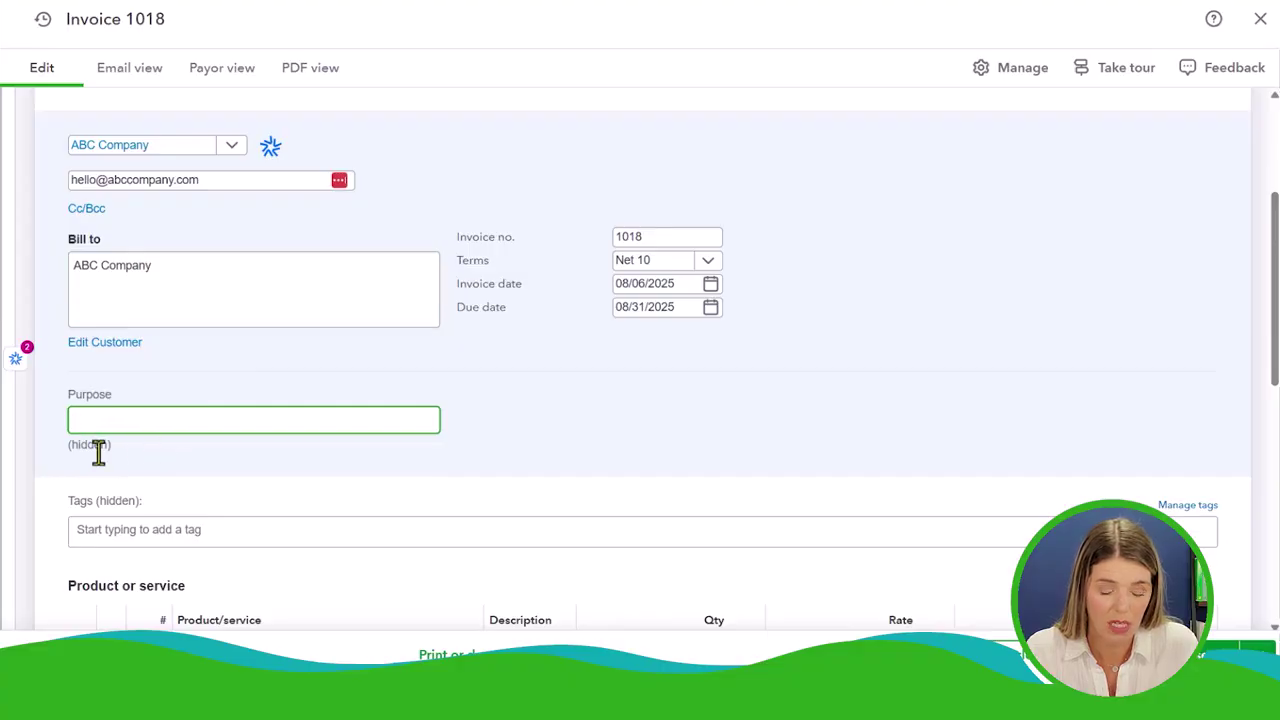
Put Media Services on line 1 and narrow Product/service while widening the Description column
{"action": "scroll", "coordinate": [124, 454], "scroll_direction": "down", "scroll_amount": 1}
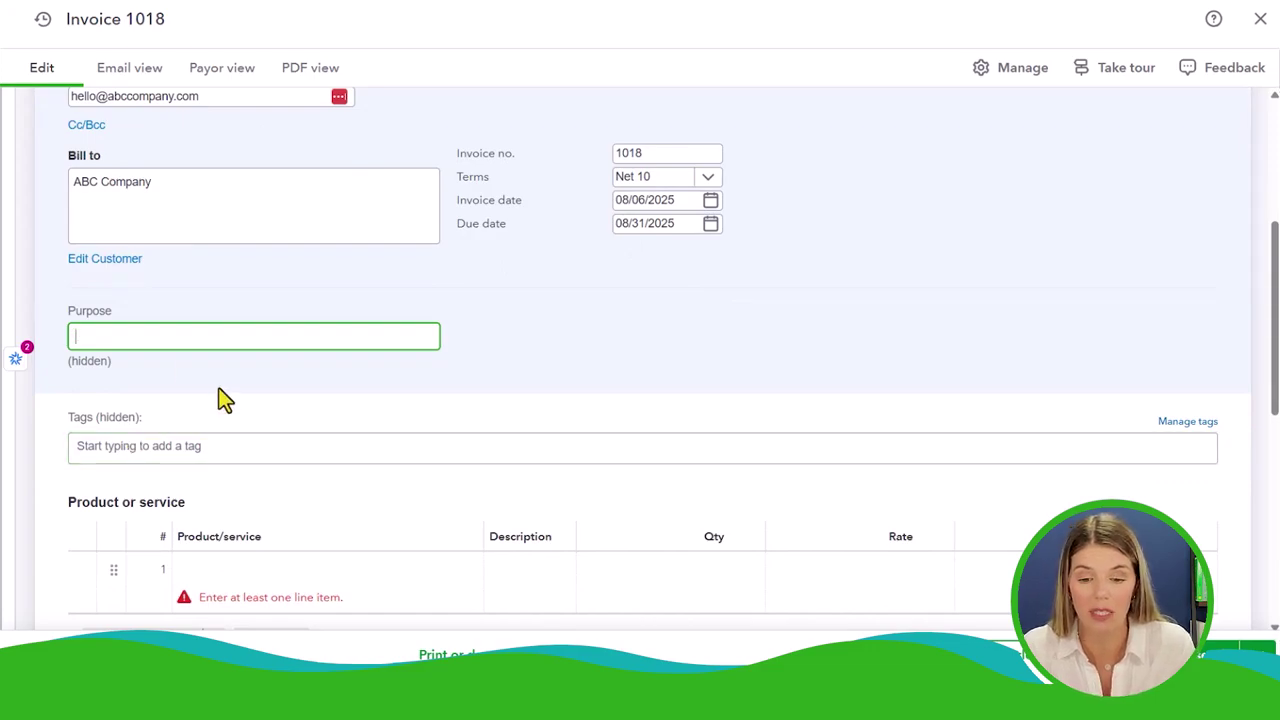
{"action": "scroll", "coordinate": [227, 399], "scroll_direction": "down", "scroll_amount": 1}
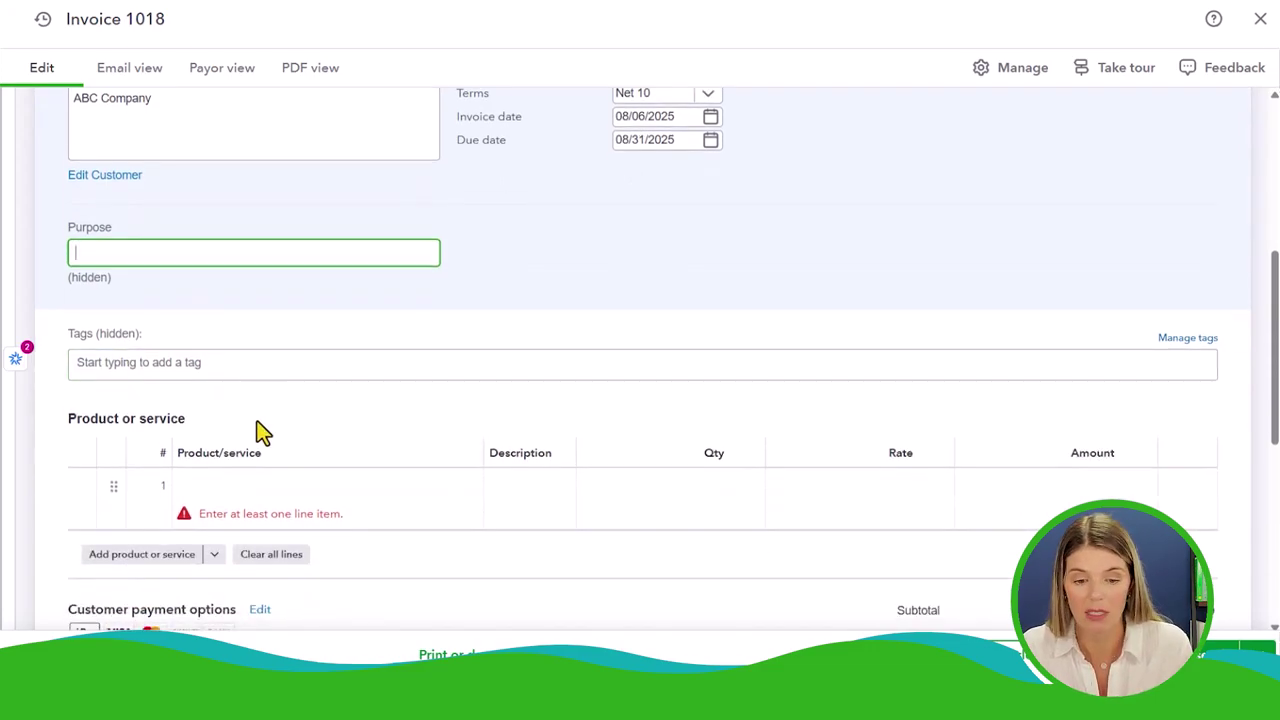
{"action": "mouse_move", "coordinate": [223, 491]}
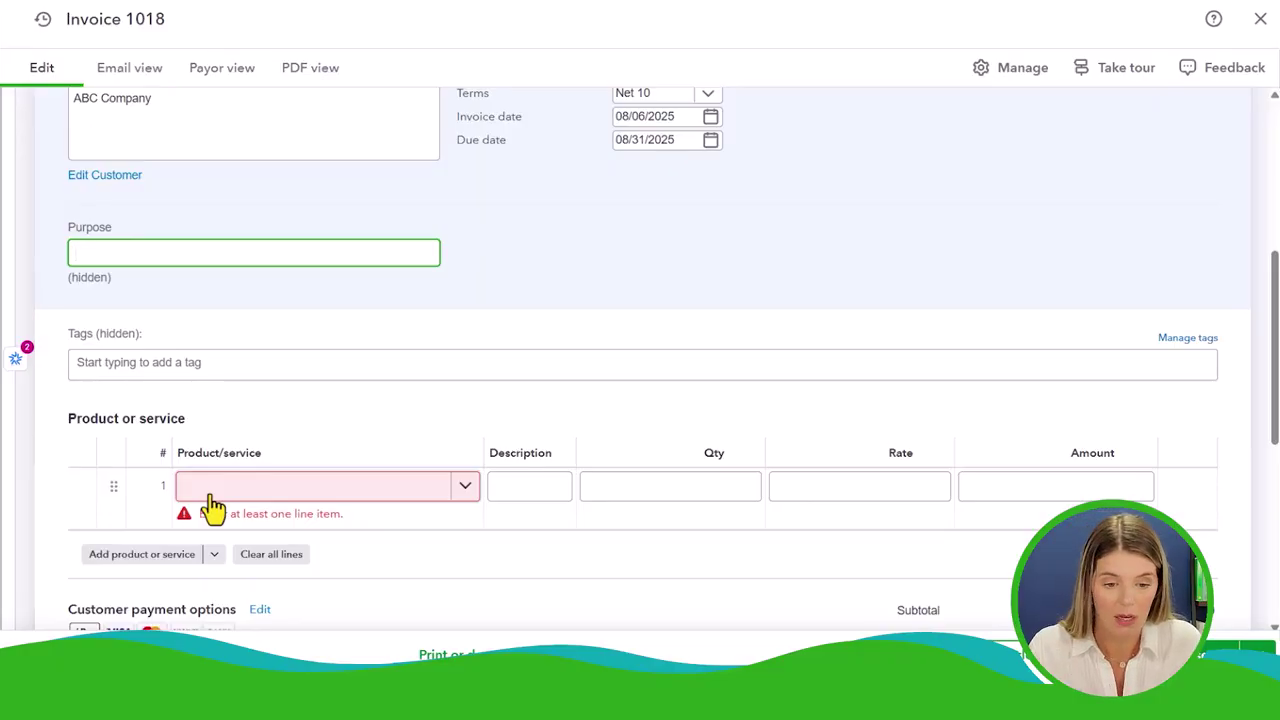
{"action": "left_click", "coordinate": [213, 490]}
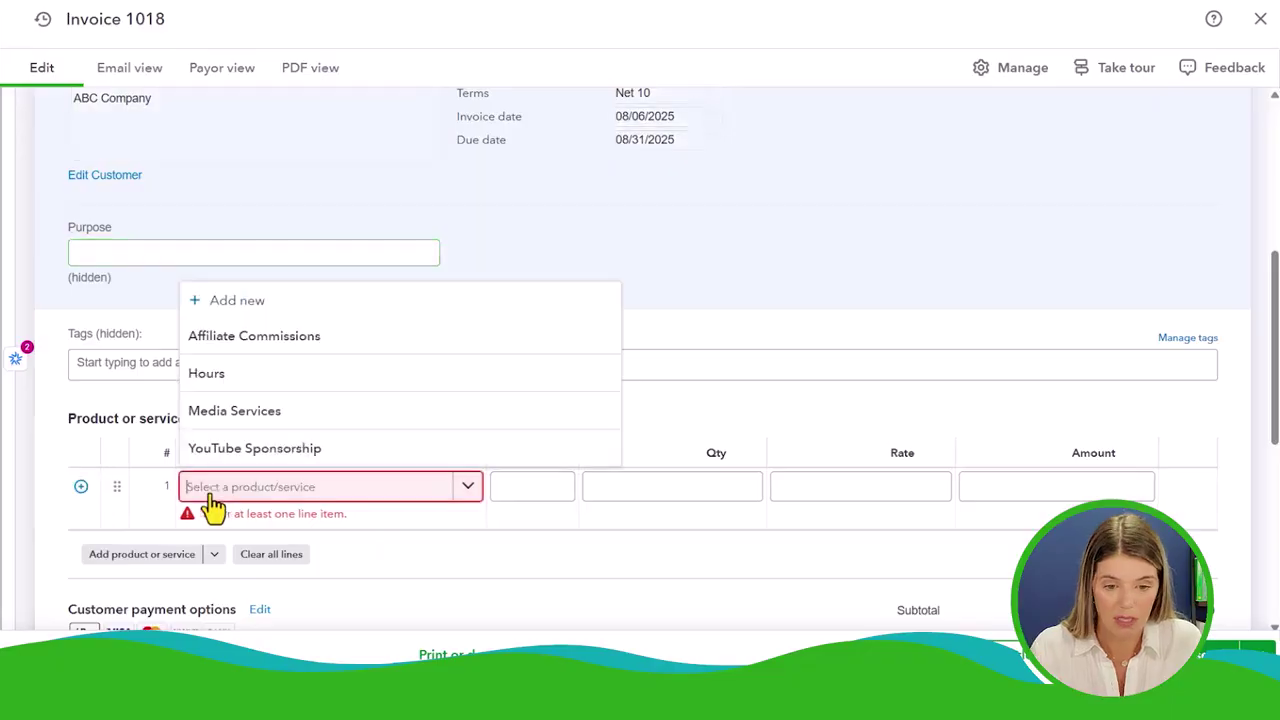
{"action": "left_click", "coordinate": [240, 420]}
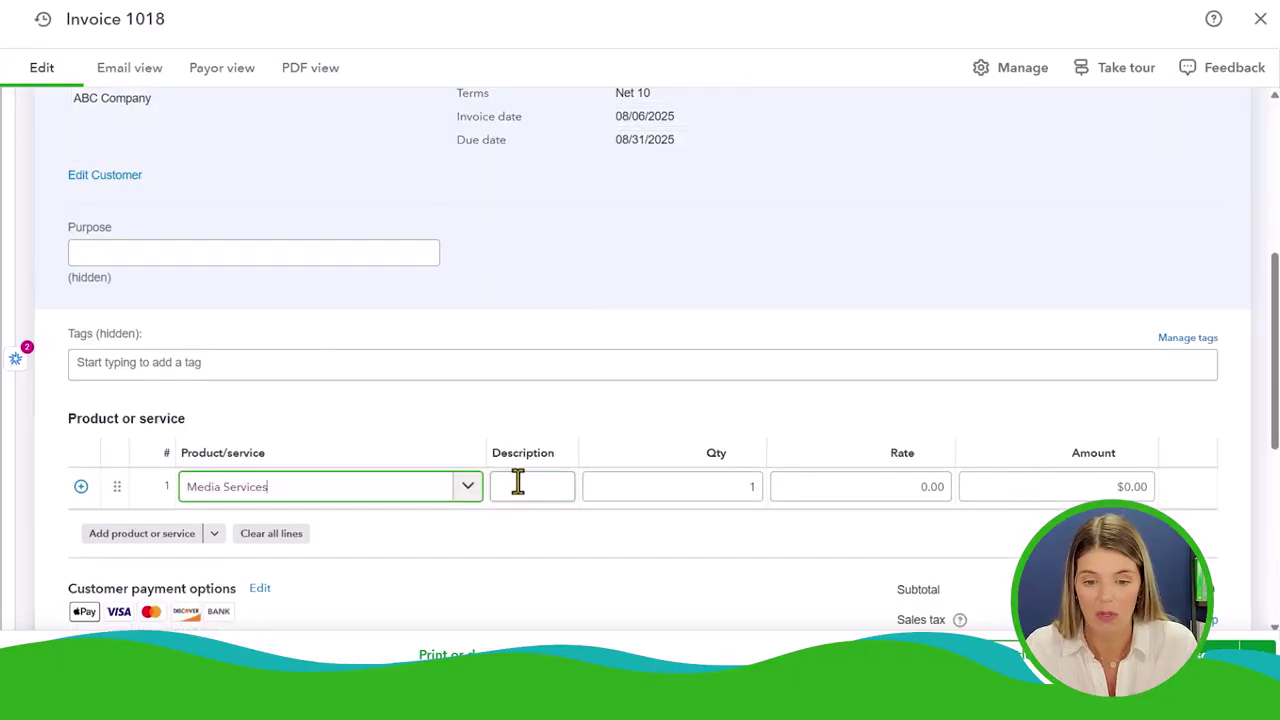
{"action": "left_click", "coordinate": [517, 484]}
{"action": "left_click_drag", "start_coordinate": [486, 455], "coordinate": [305, 458]}
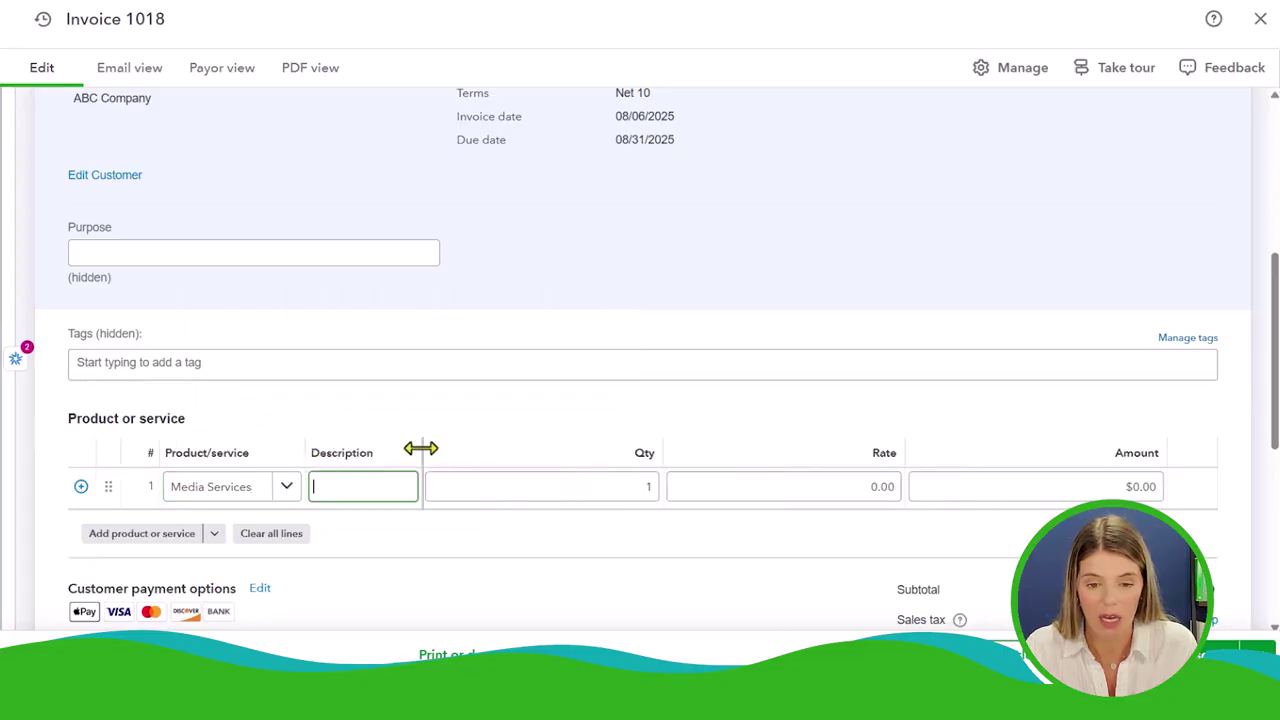
{"action": "left_click_drag", "start_coordinate": [421, 449], "coordinate": [567, 446]}
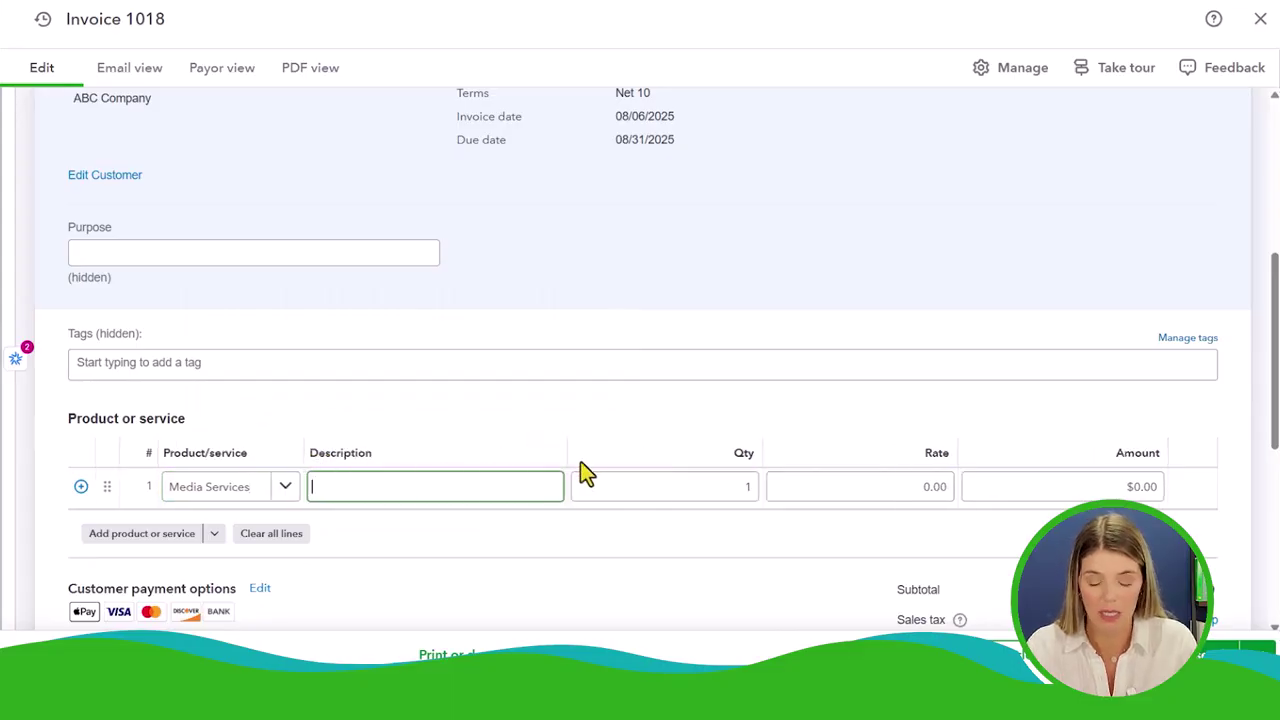
Enter description 'Video Creation for Campaign' and rate 5000 on line 1
{"action": "left_click", "coordinate": [541, 491]}
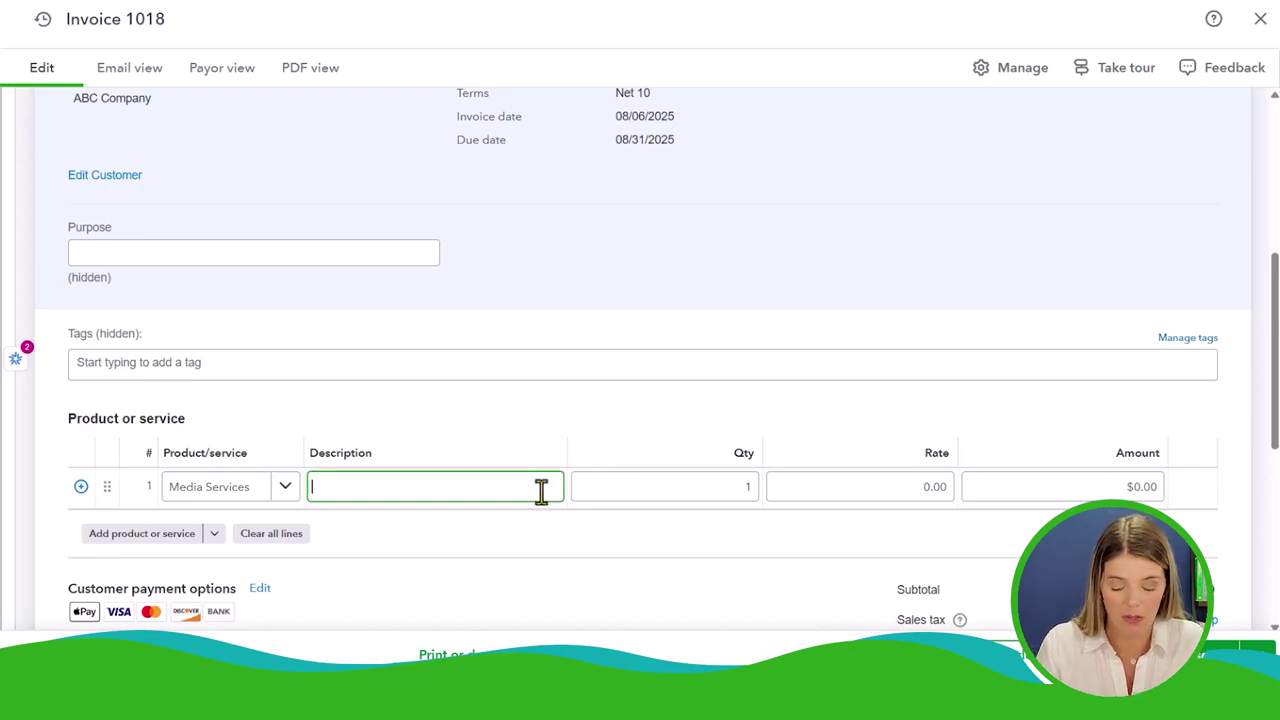
{"action": "type", "text": "Video Creation f"}
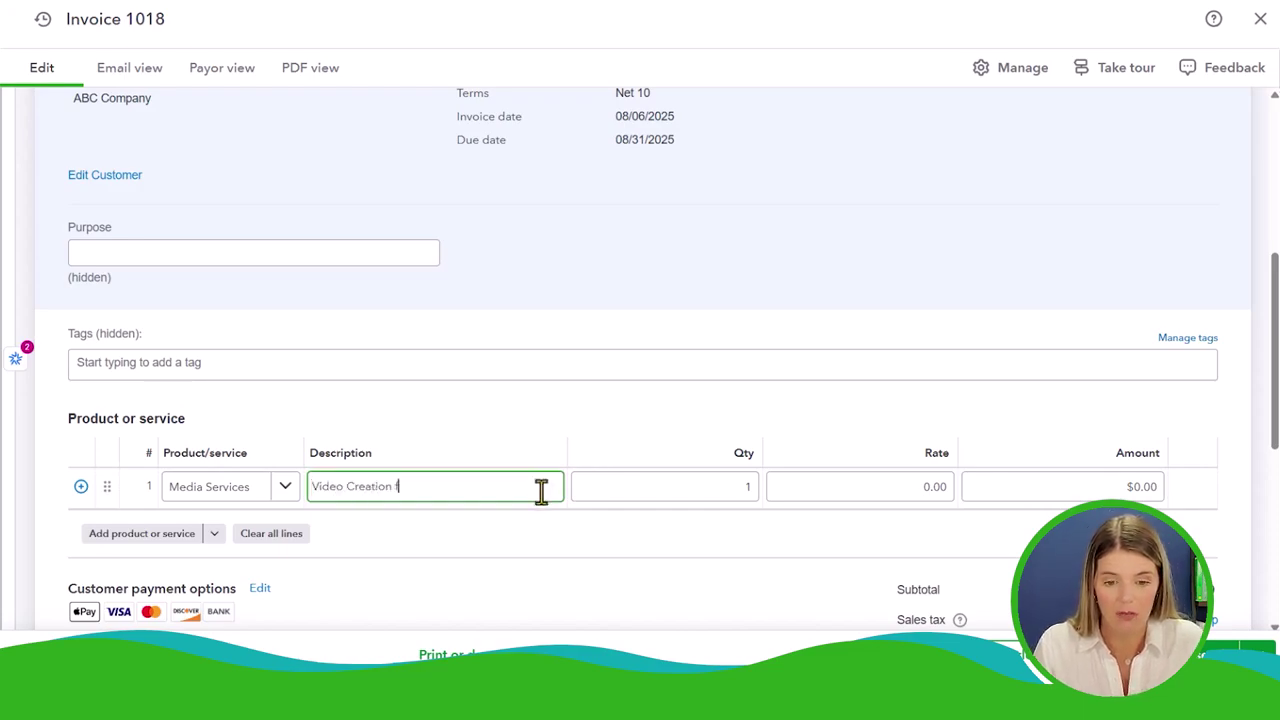
{"action": "type", "text": "or Campaign"}
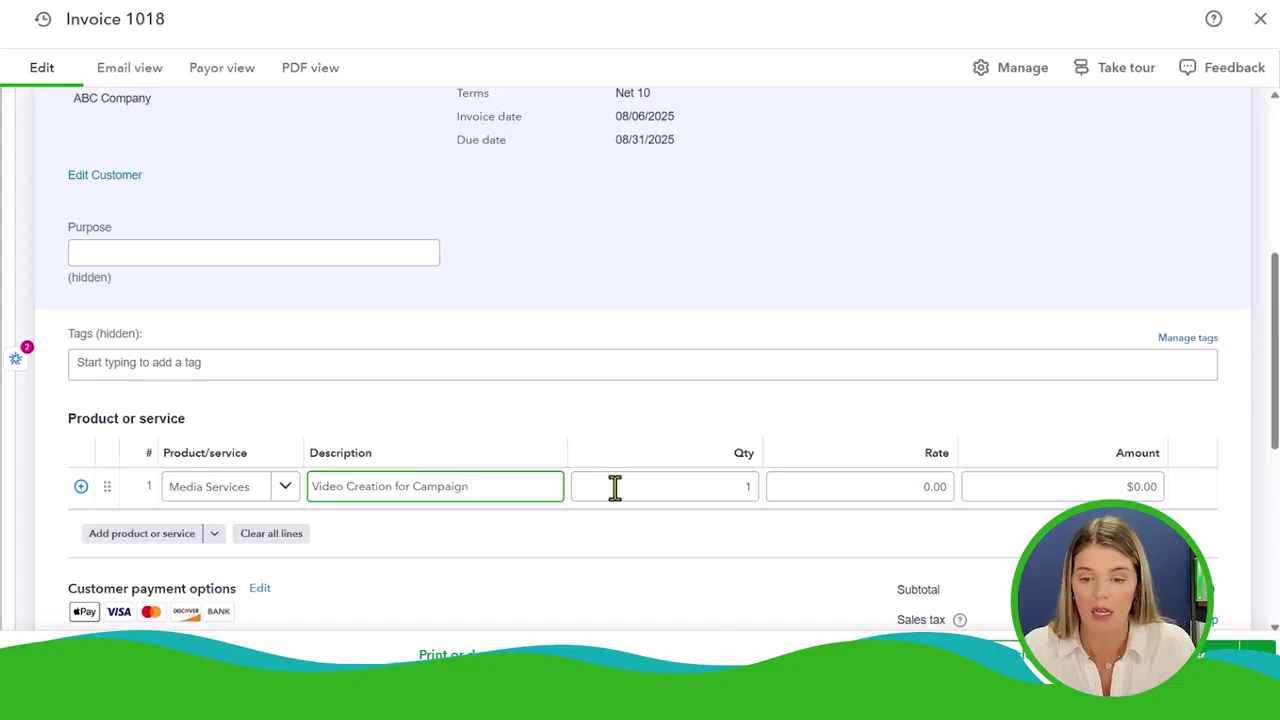
{"action": "left_click", "coordinate": [871, 487]}
{"action": "type", "text": "5000"}
{"action": "left_click", "coordinate": [885, 555]}
Delete the empty second line and set line 1's quantity to 1
{"action": "scroll", "coordinate": [881, 500], "scroll_direction": "down", "scroll_amount": 1}
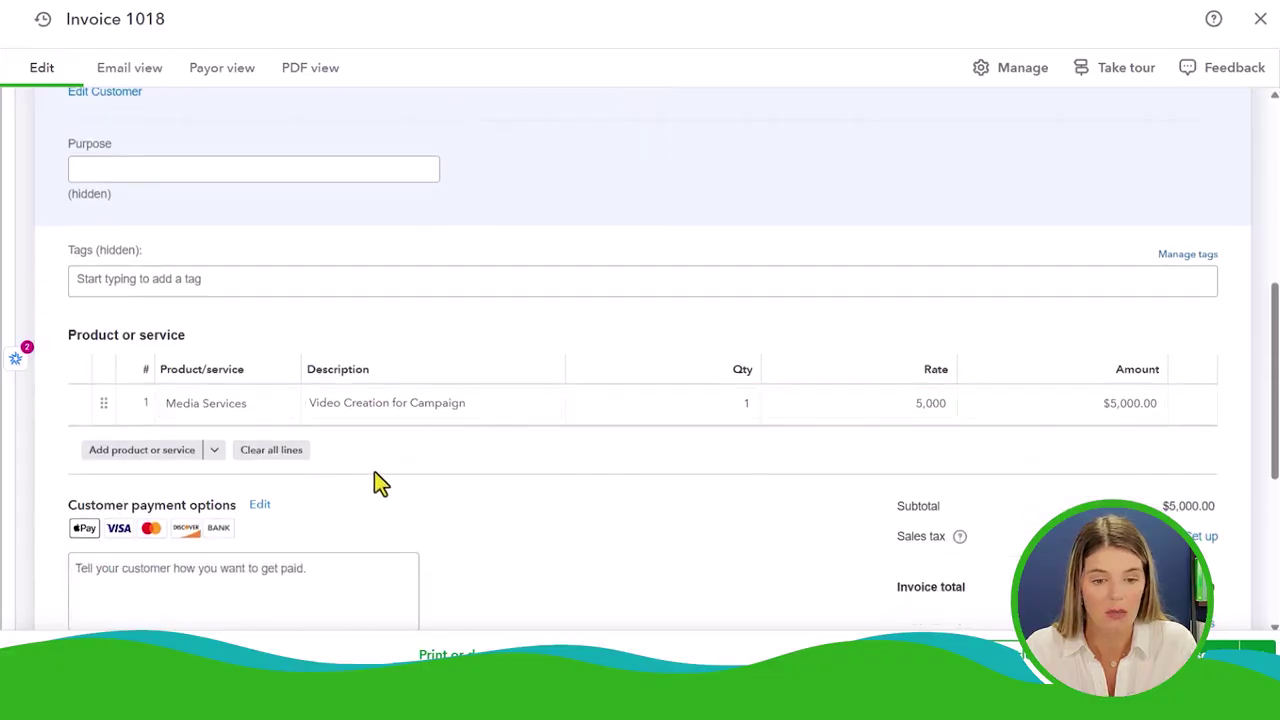
{"action": "left_click", "coordinate": [150, 452]}
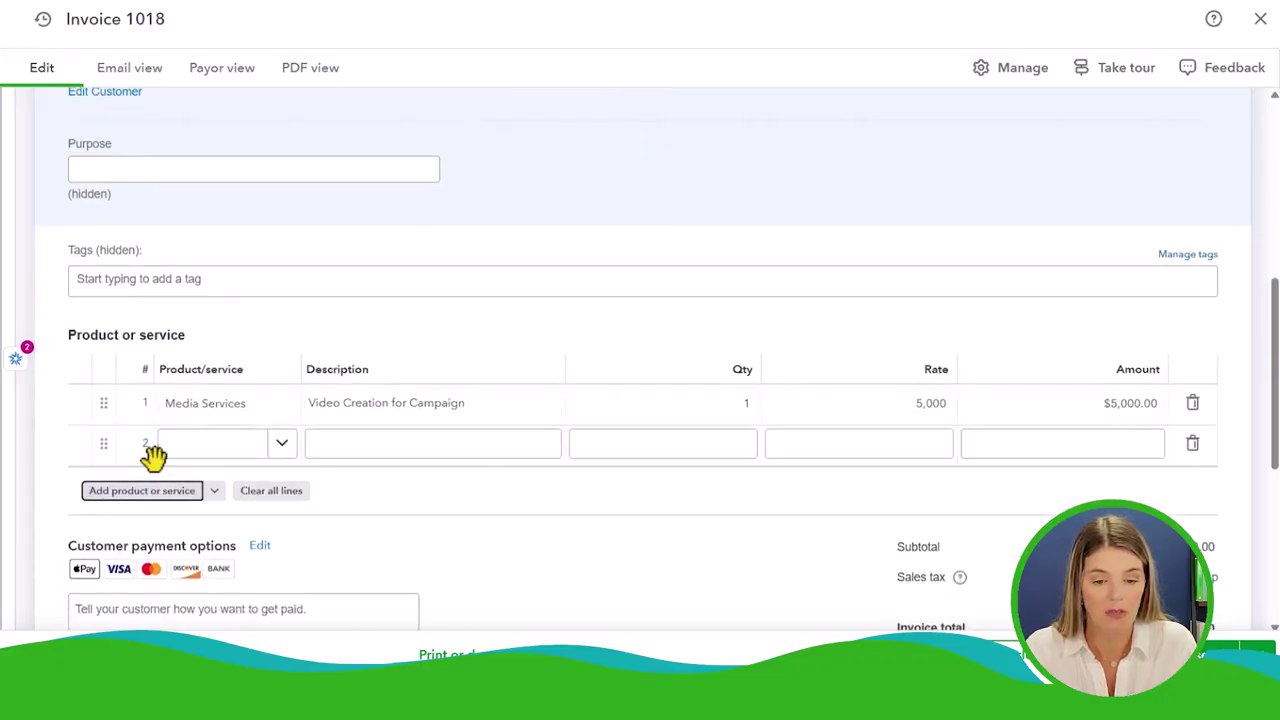
{"action": "left_click", "coordinate": [1192, 446]}
{"action": "left_click", "coordinate": [745, 403]}
{"action": "type", "text": "3"}
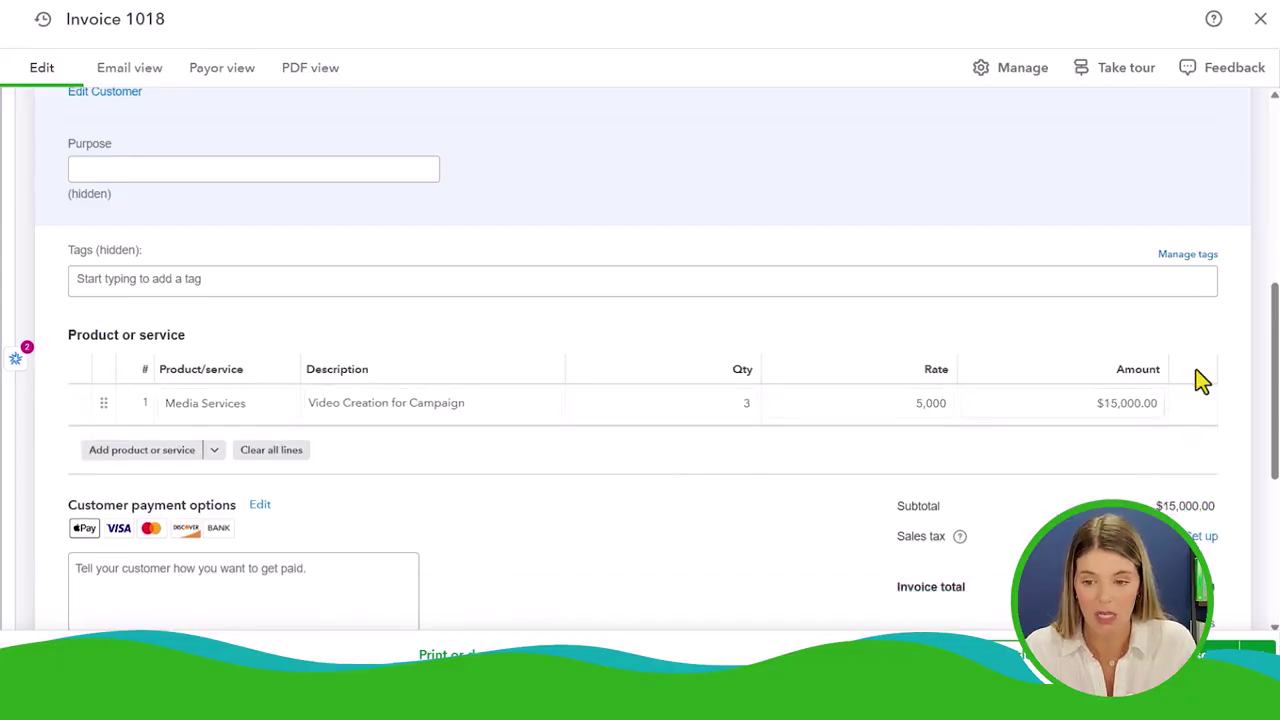
{"action": "left_click", "coordinate": [749, 403]}
{"action": "type", "text": "1"}
{"action": "left_click", "coordinate": [791, 477]}
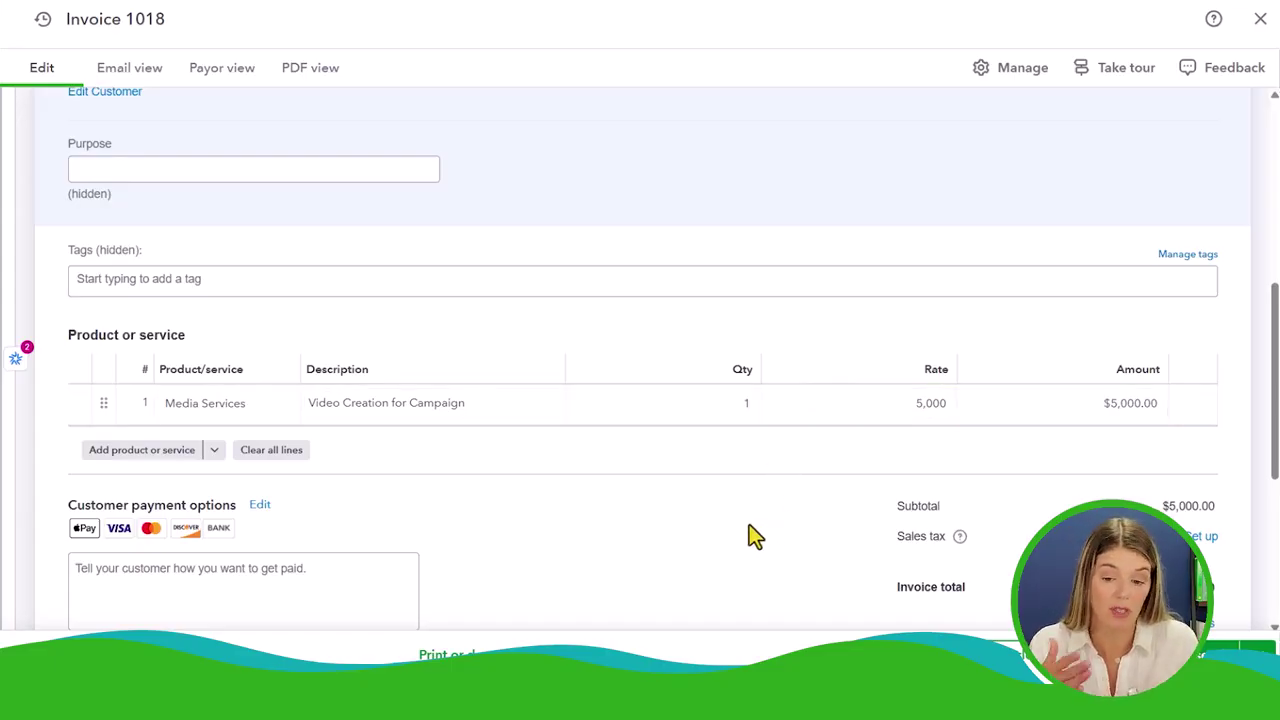
{"action": "scroll", "coordinate": [745, 535], "scroll_direction": "down", "scroll_amount": 2}
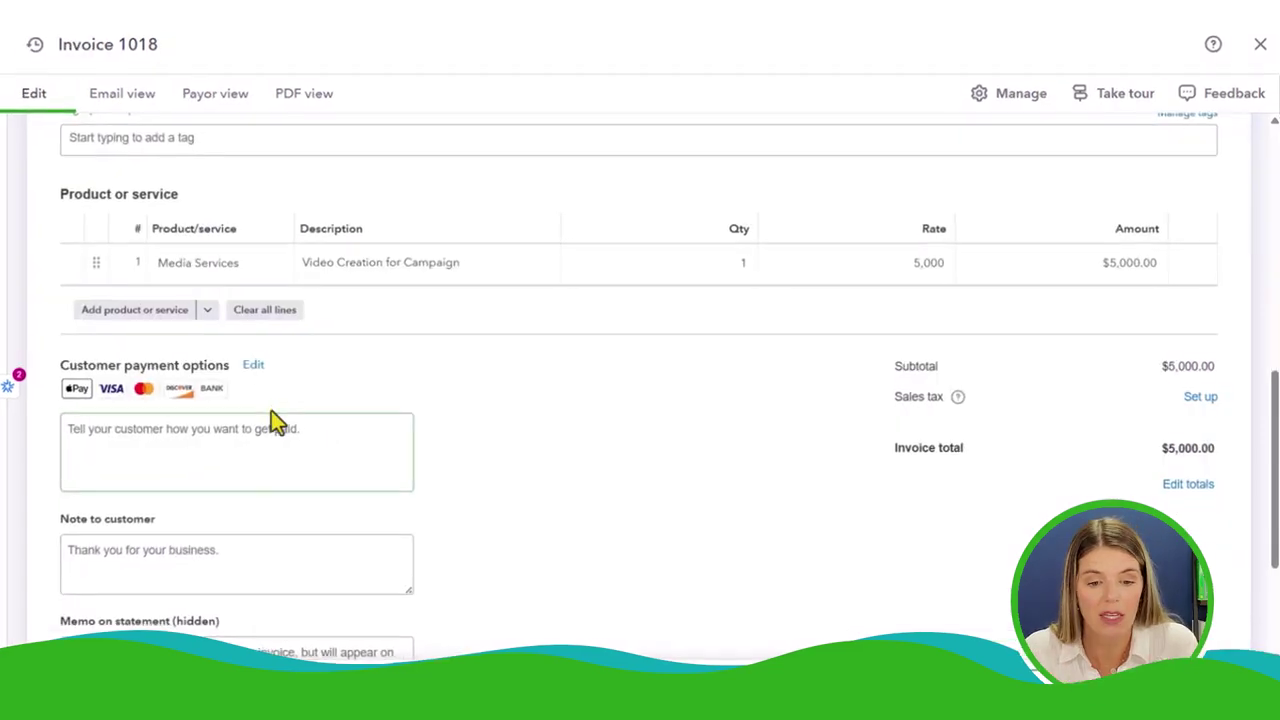
In Payment options, turn off Cards, leave Tips off, and switch on Deposit
{"action": "left_click", "coordinate": [252, 362]}
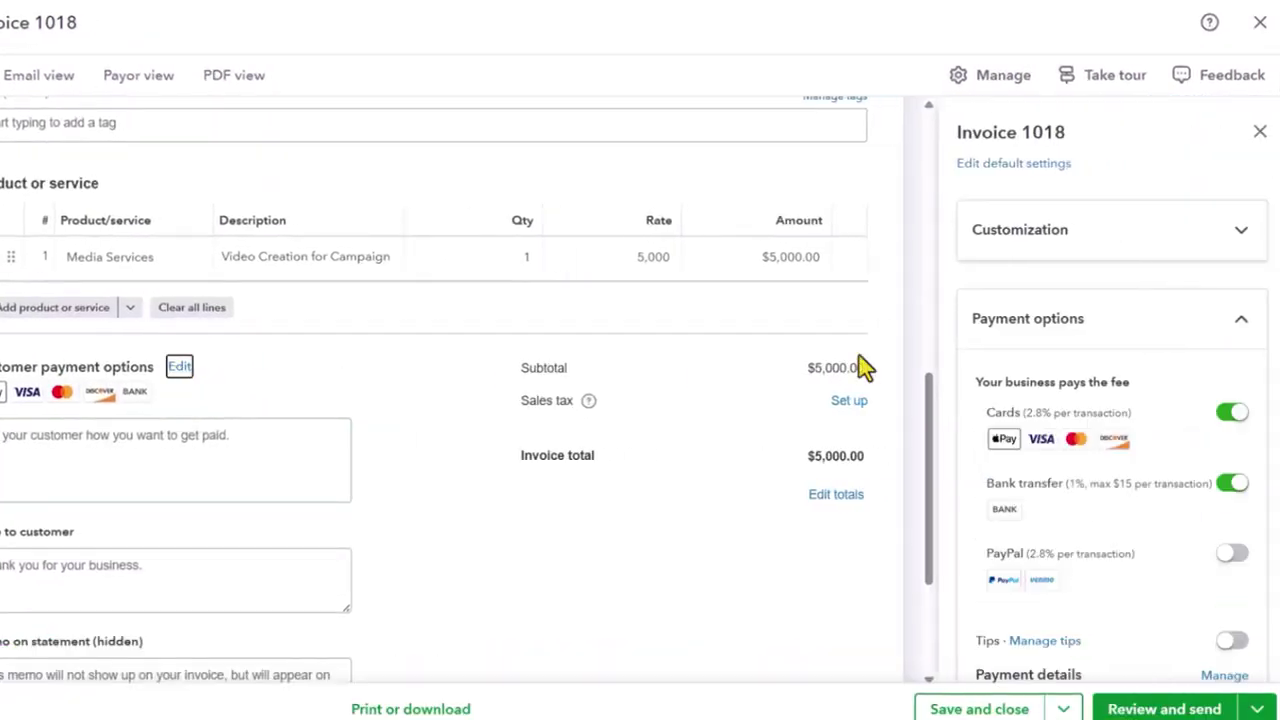
{"action": "left_click", "coordinate": [1230, 414]}
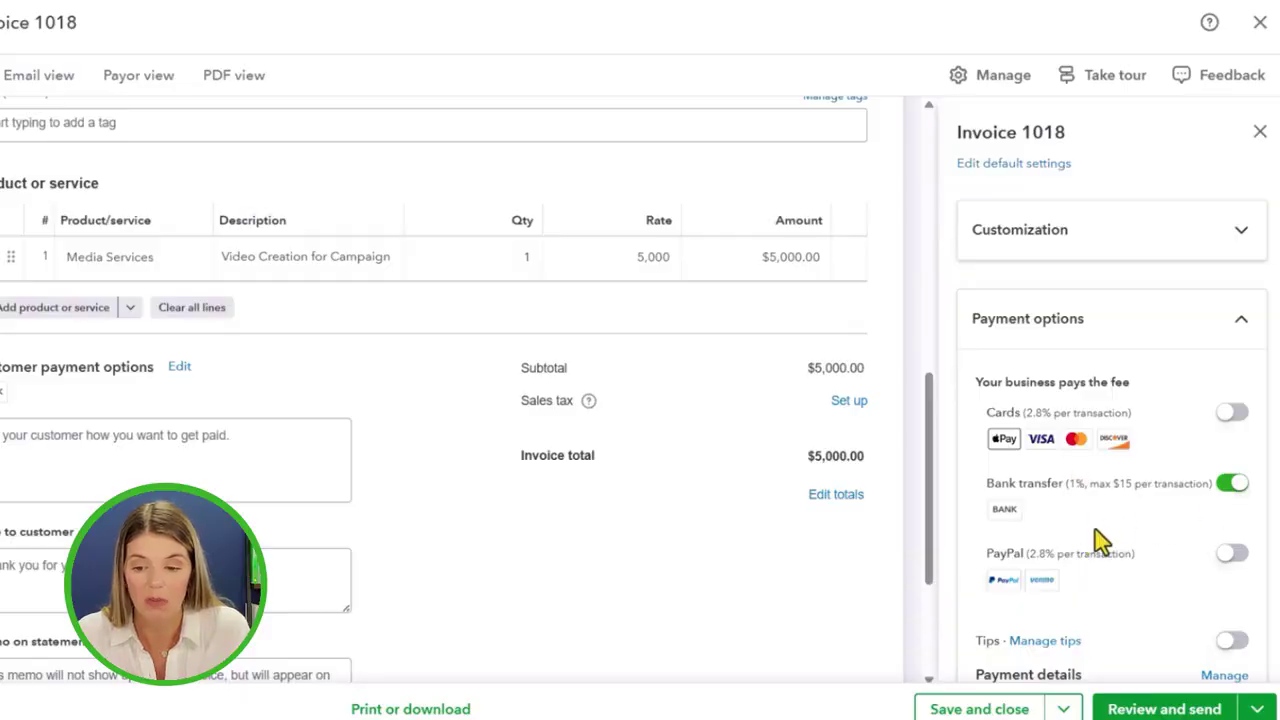
{"action": "scroll", "coordinate": [1100, 545], "scroll_direction": "down", "scroll_amount": 1}
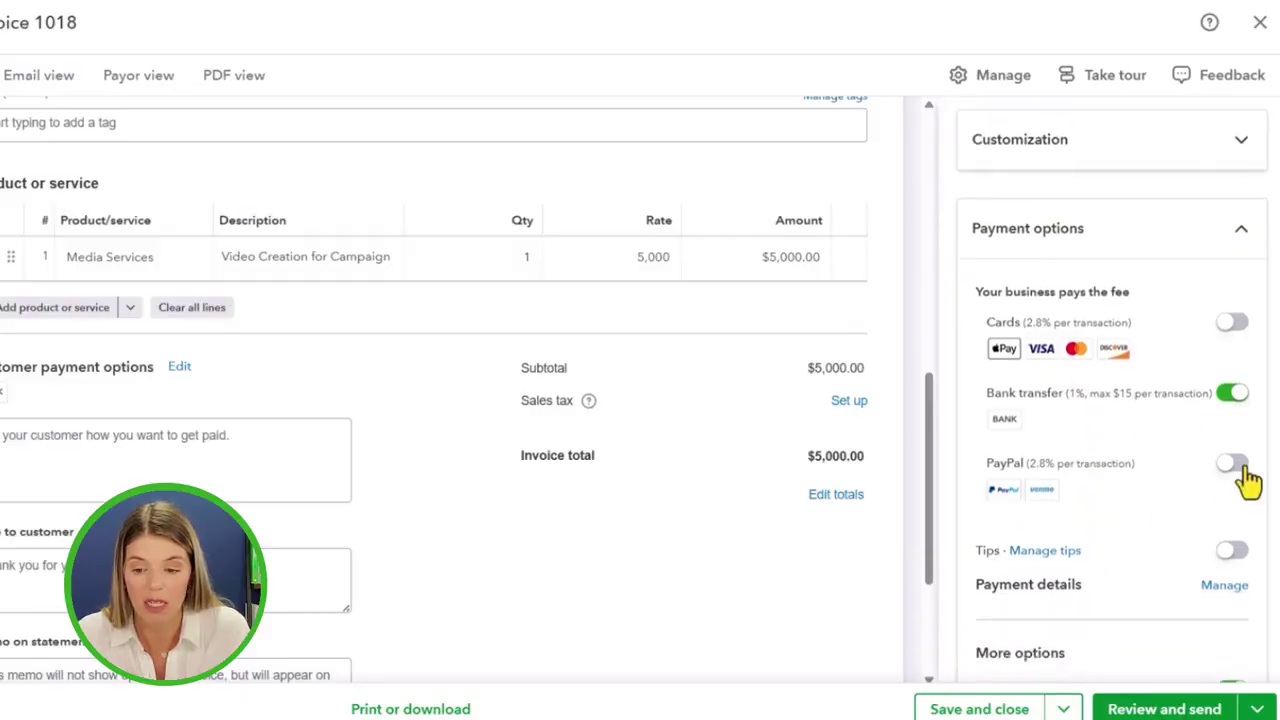
{"action": "left_click", "coordinate": [1234, 553]}
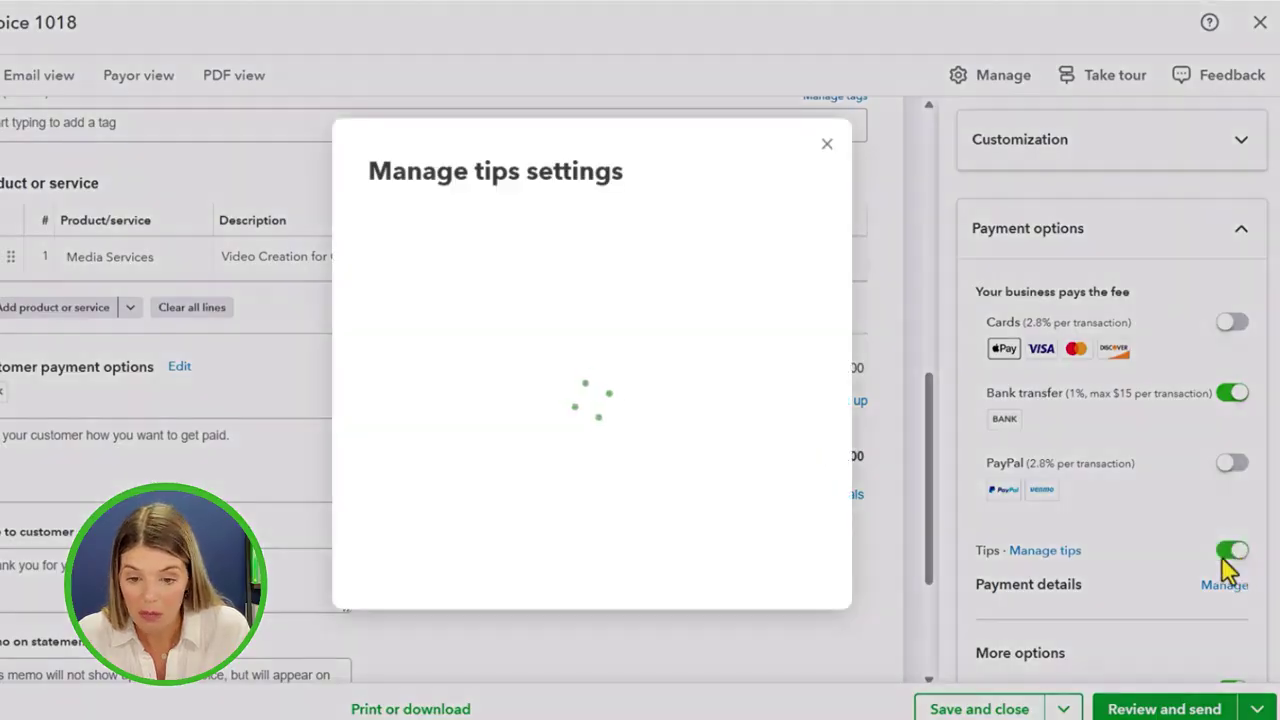
{"action": "left_click", "coordinate": [827, 161]}
{"action": "scroll", "coordinate": [1200, 583], "scroll_direction": "down", "scroll_amount": 3}
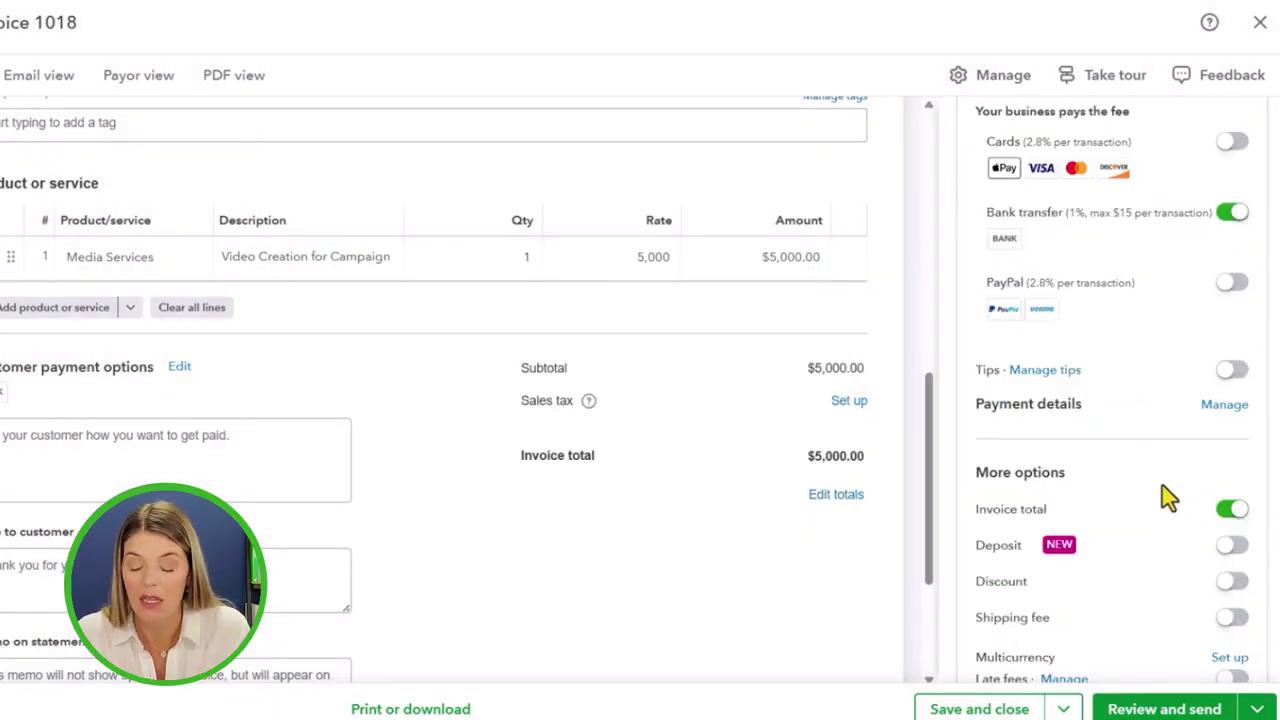
{"action": "scroll", "coordinate": [1062, 541], "scroll_direction": "down", "scroll_amount": 2}
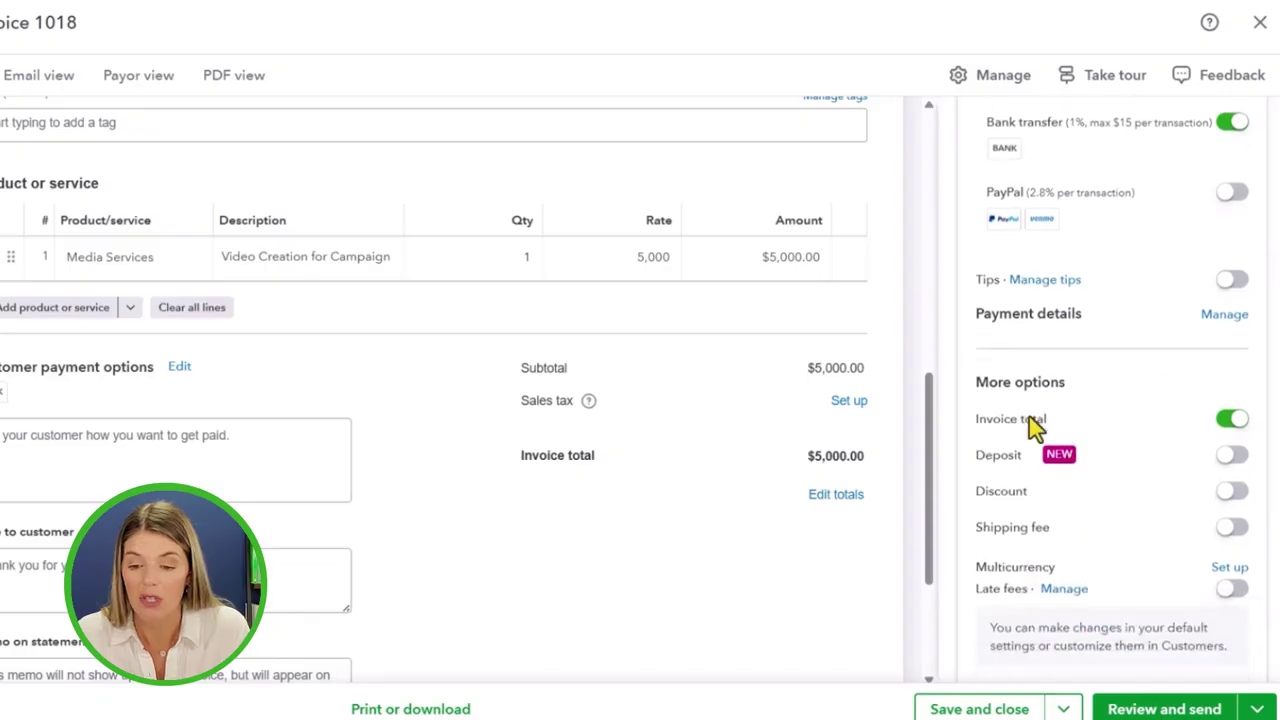
{"action": "left_click", "coordinate": [1236, 460]}
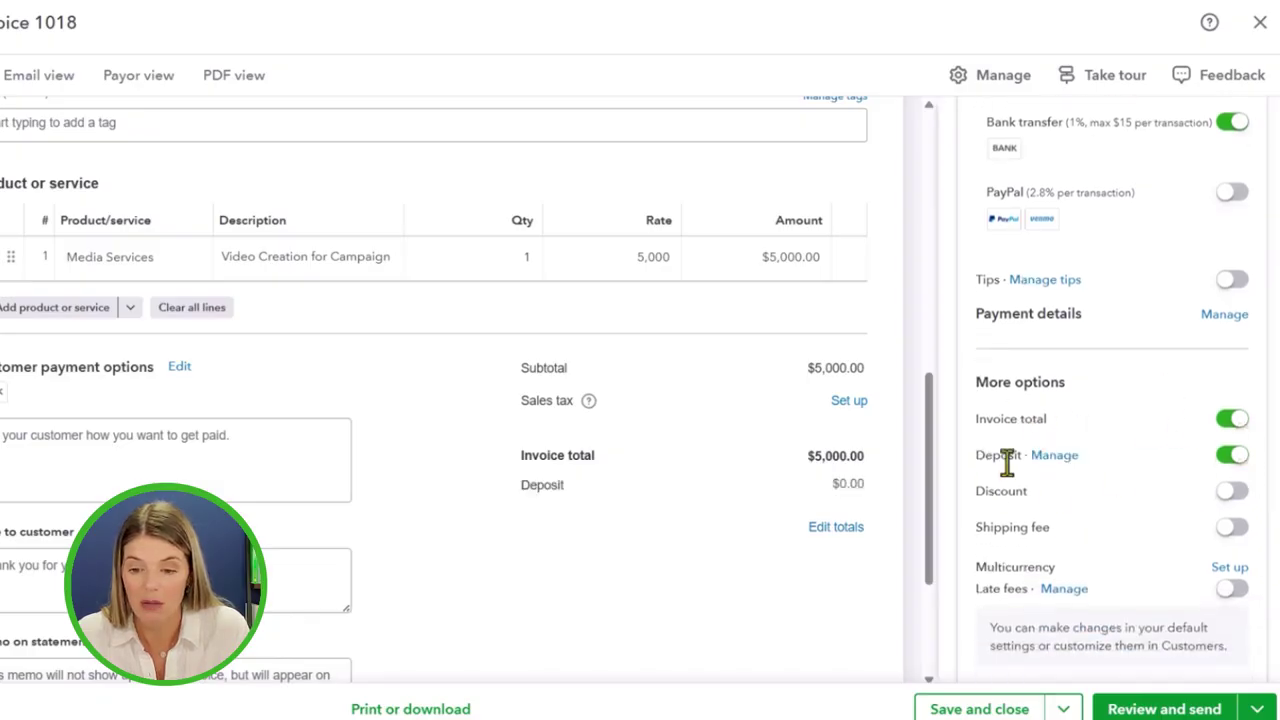
Set the deposit to 2,500 paid via QuickBooks Payments-Bank
{"action": "left_click", "coordinate": [1055, 456]}
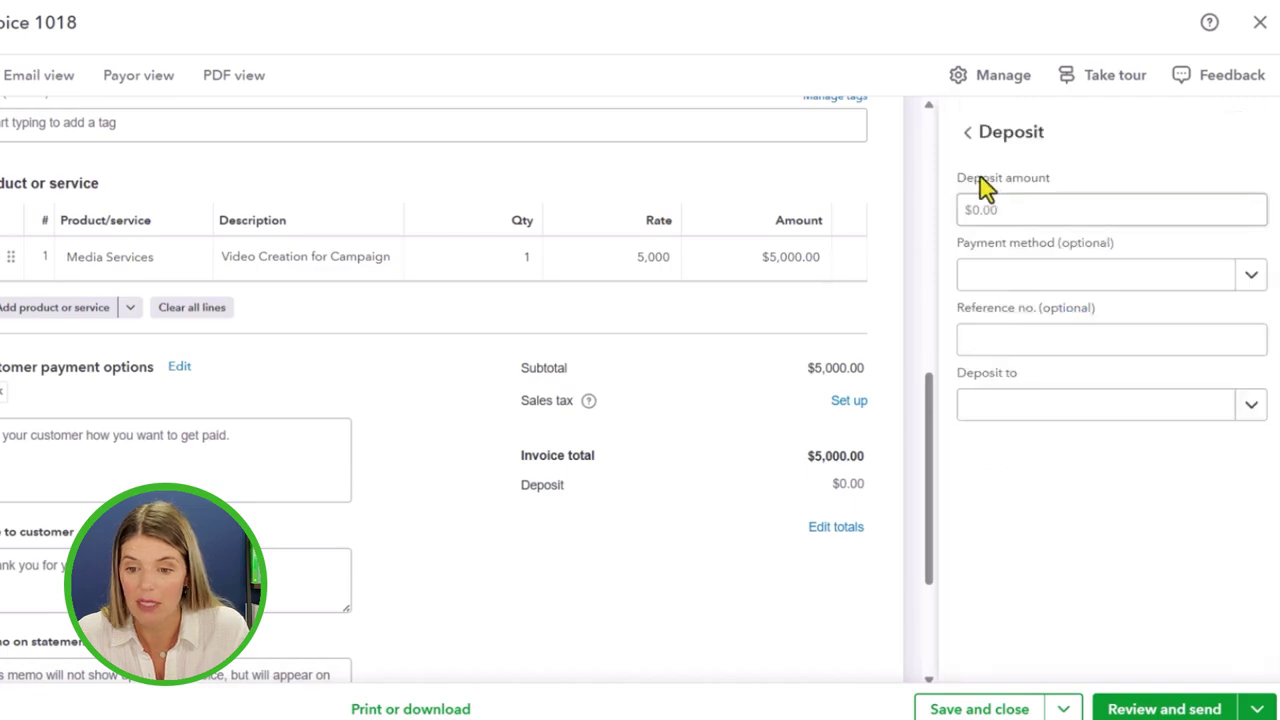
{"action": "left_click", "coordinate": [1004, 209]}
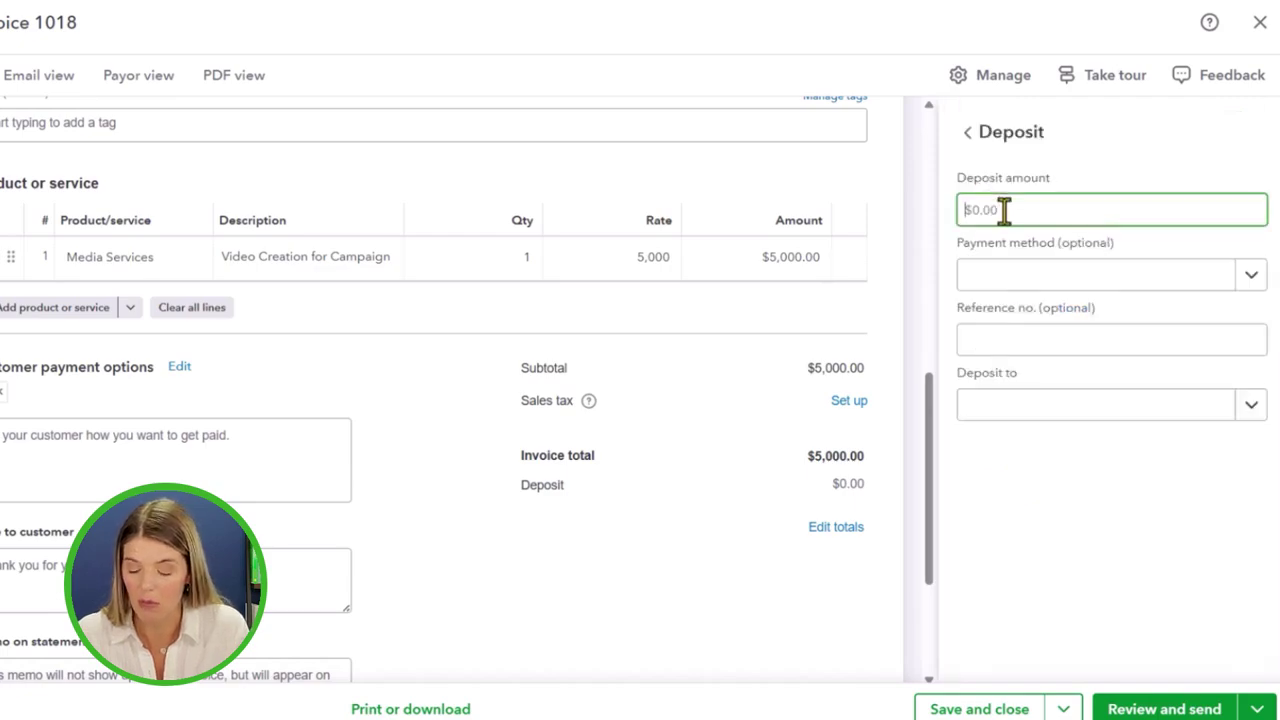
{"action": "type", "text": "5"}
{"action": "key", "text": "BackSpace"}
{"action": "type", "text": "2500"}
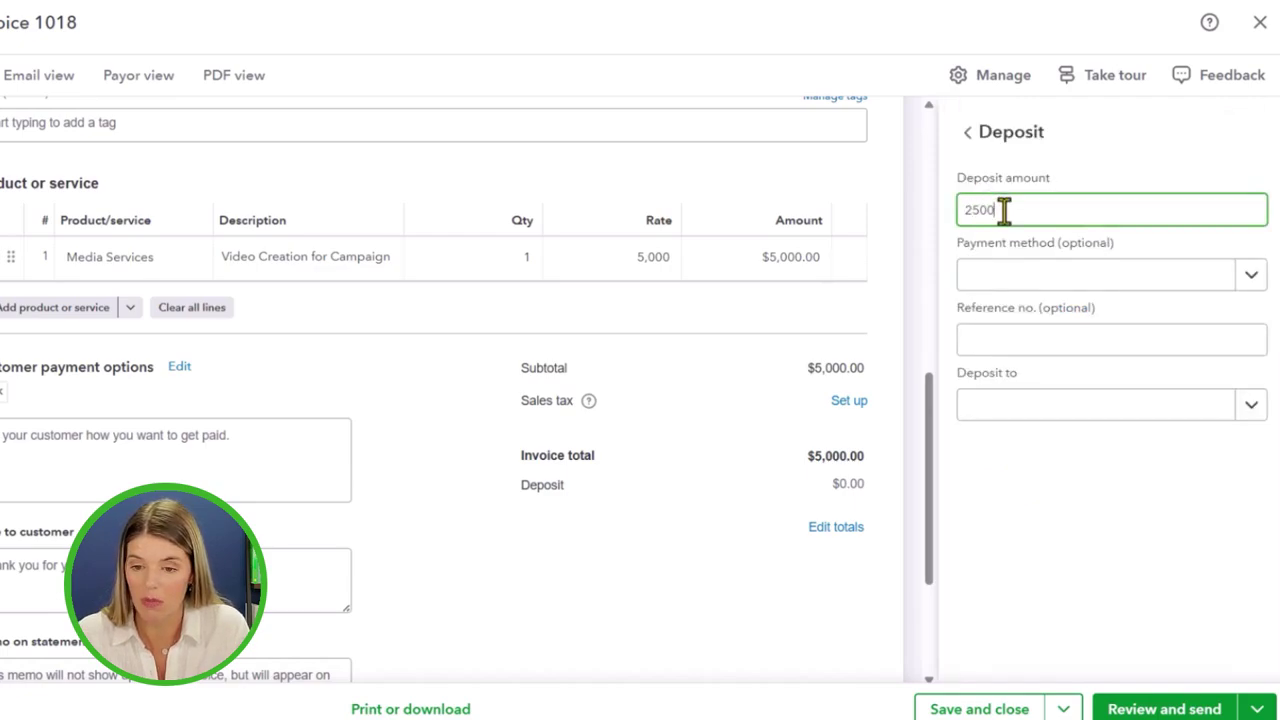
{"action": "left_click", "coordinate": [1024, 280]}
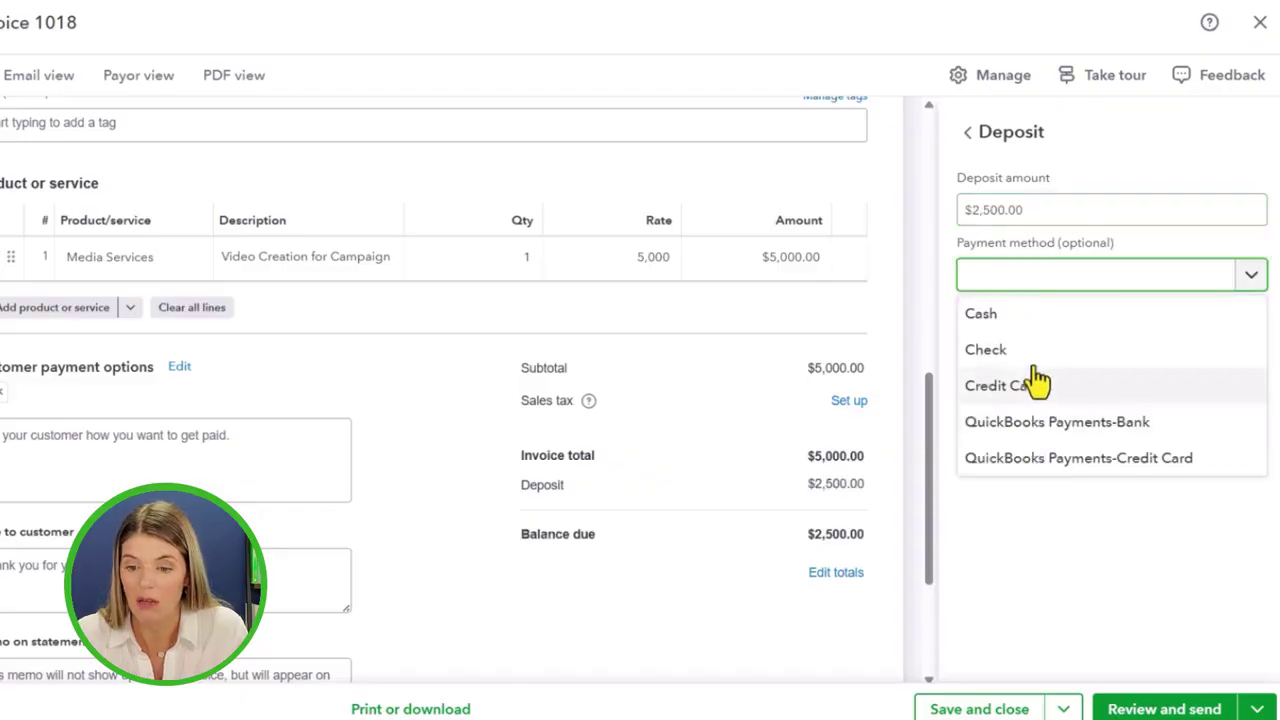
{"action": "left_click", "coordinate": [1057, 421]}
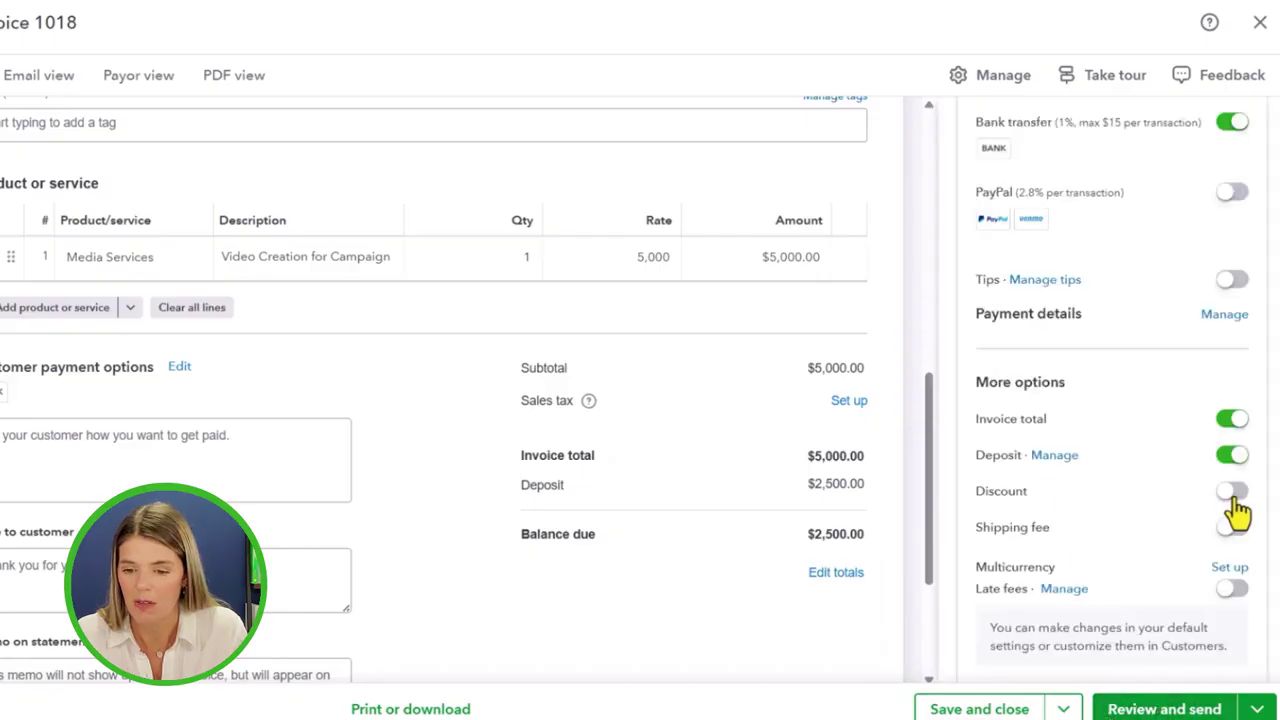
Toggle Discount and Shipping fee on and back off, leaving neither on the invoice
{"action": "left_click", "coordinate": [1234, 495]}
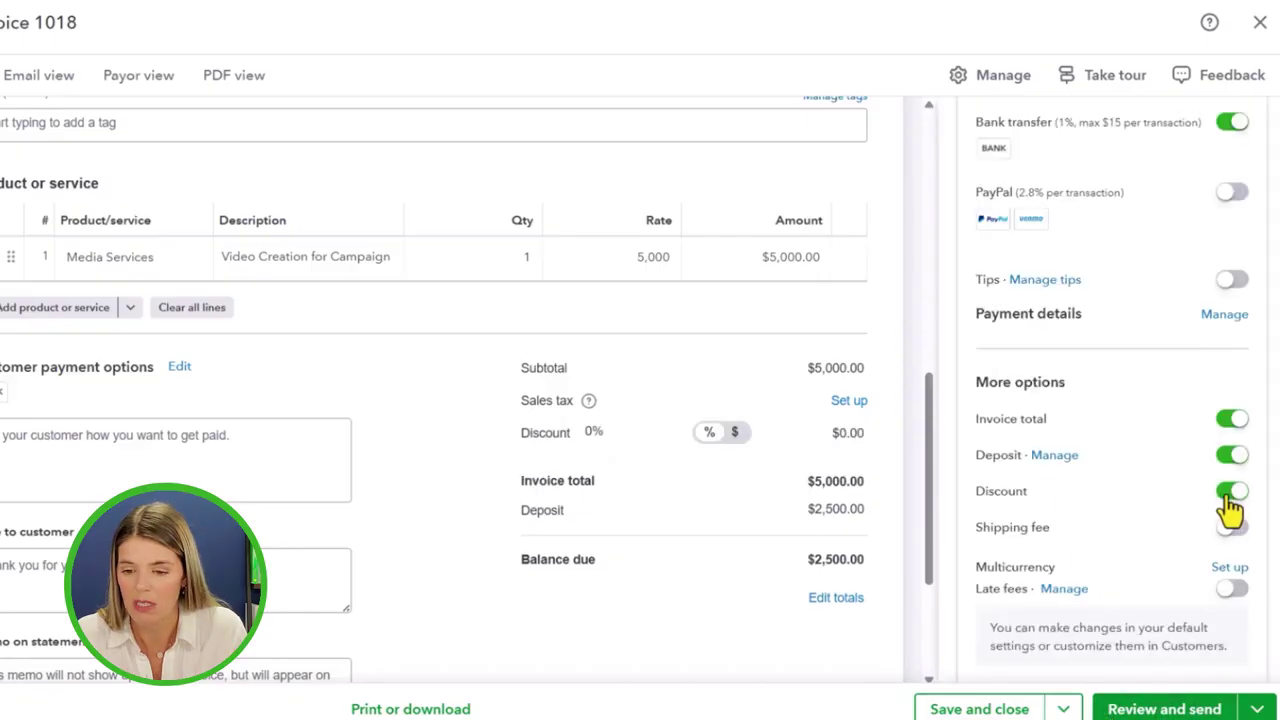
{"action": "left_click", "coordinate": [1230, 495]}
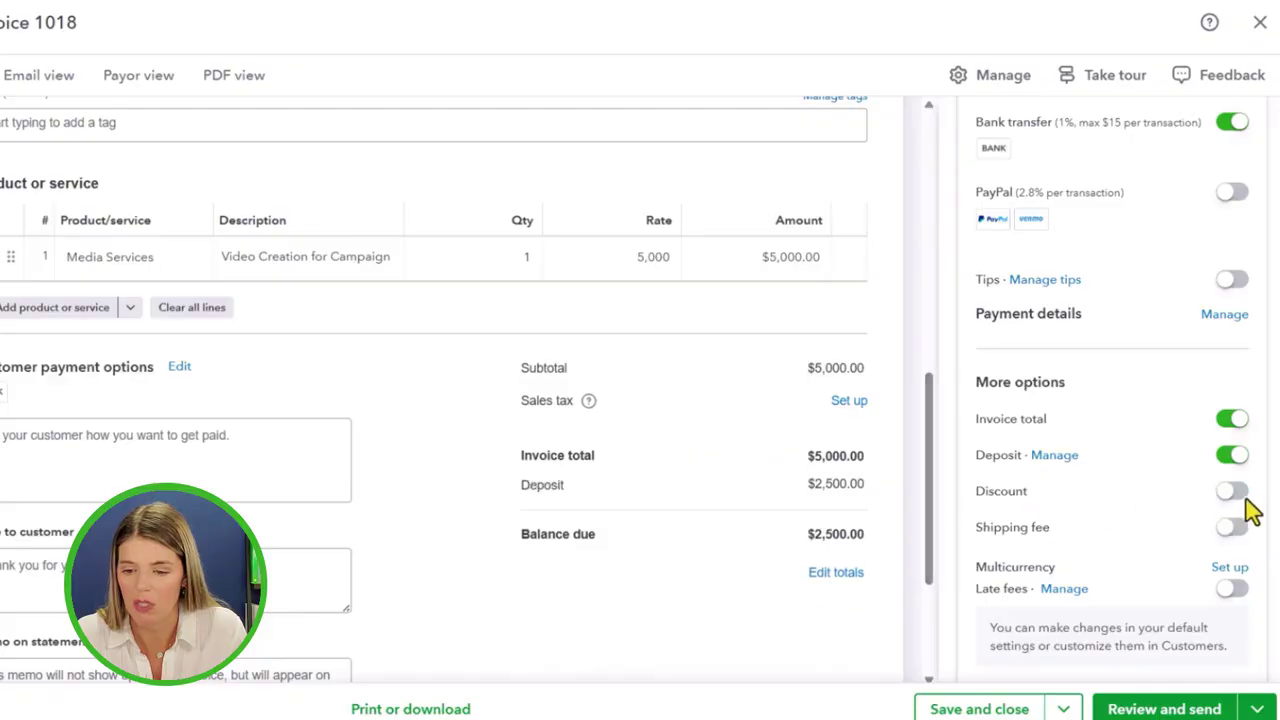
{"action": "left_click", "coordinate": [1230, 532]}
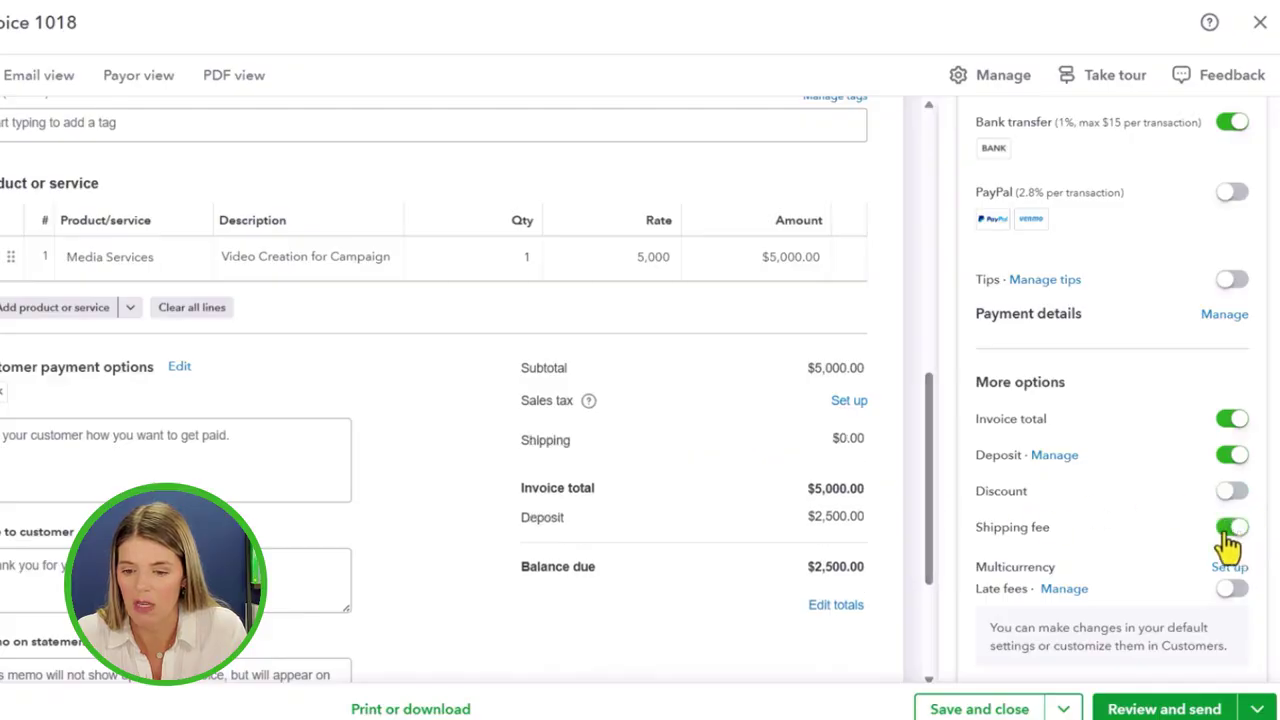
{"action": "left_click", "coordinate": [1228, 532]}
{"action": "scroll", "coordinate": [1240, 538], "scroll_direction": "down", "scroll_amount": 2}
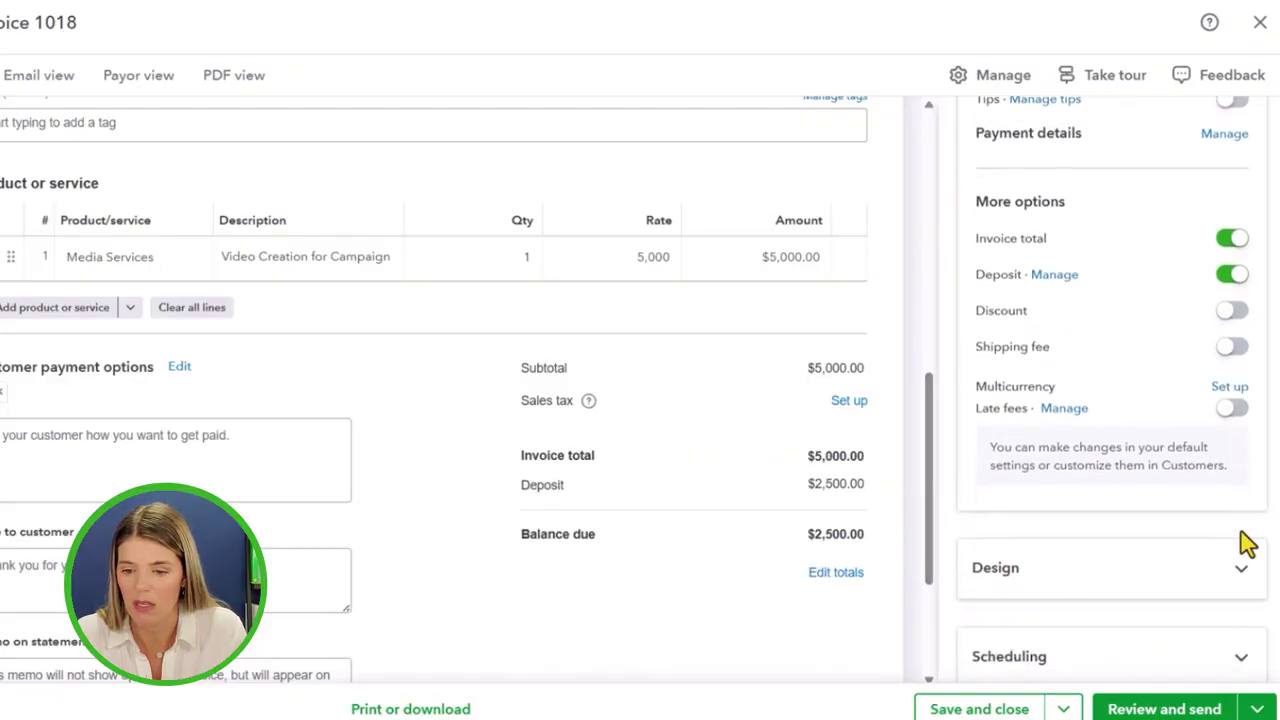
Turn on late fees and set them to 1% of the remaining balance
{"action": "left_click", "coordinate": [1232, 410]}
{"action": "left_click", "coordinate": [1064, 409]}
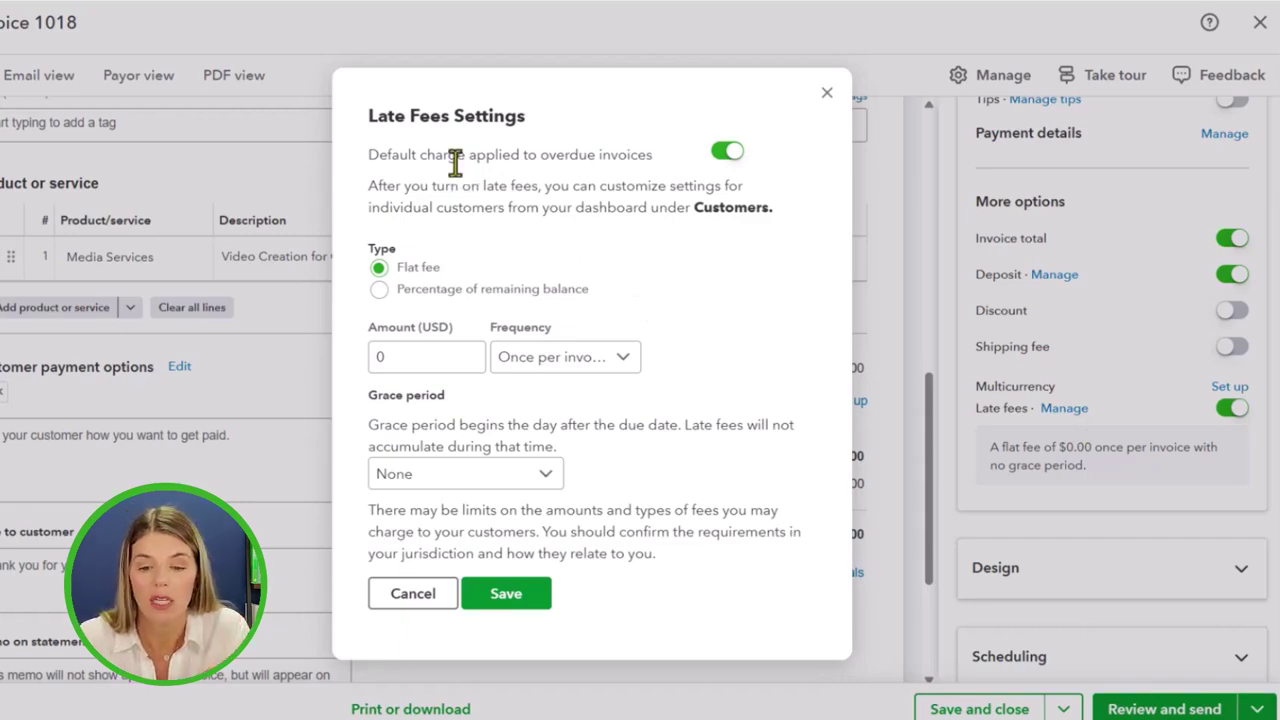
{"action": "left_click", "coordinate": [436, 348]}
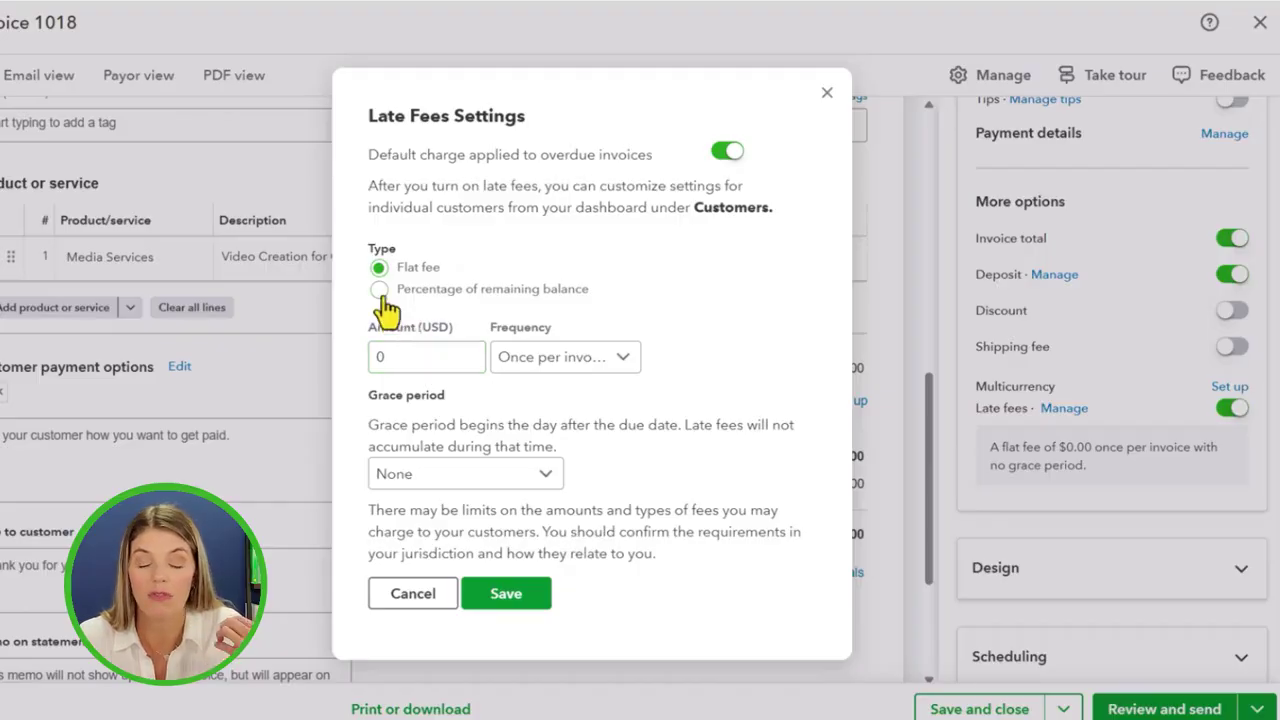
{"action": "left_click", "coordinate": [380, 291]}
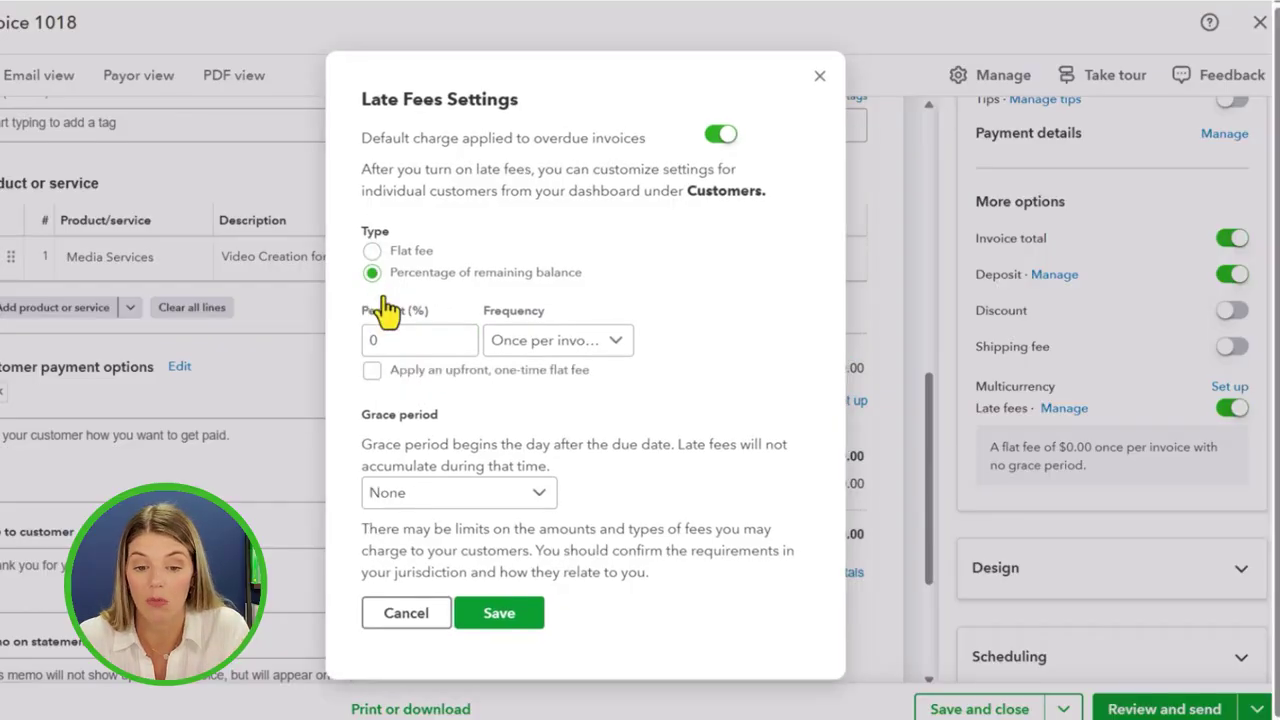
{"action": "left_click", "coordinate": [401, 343]}
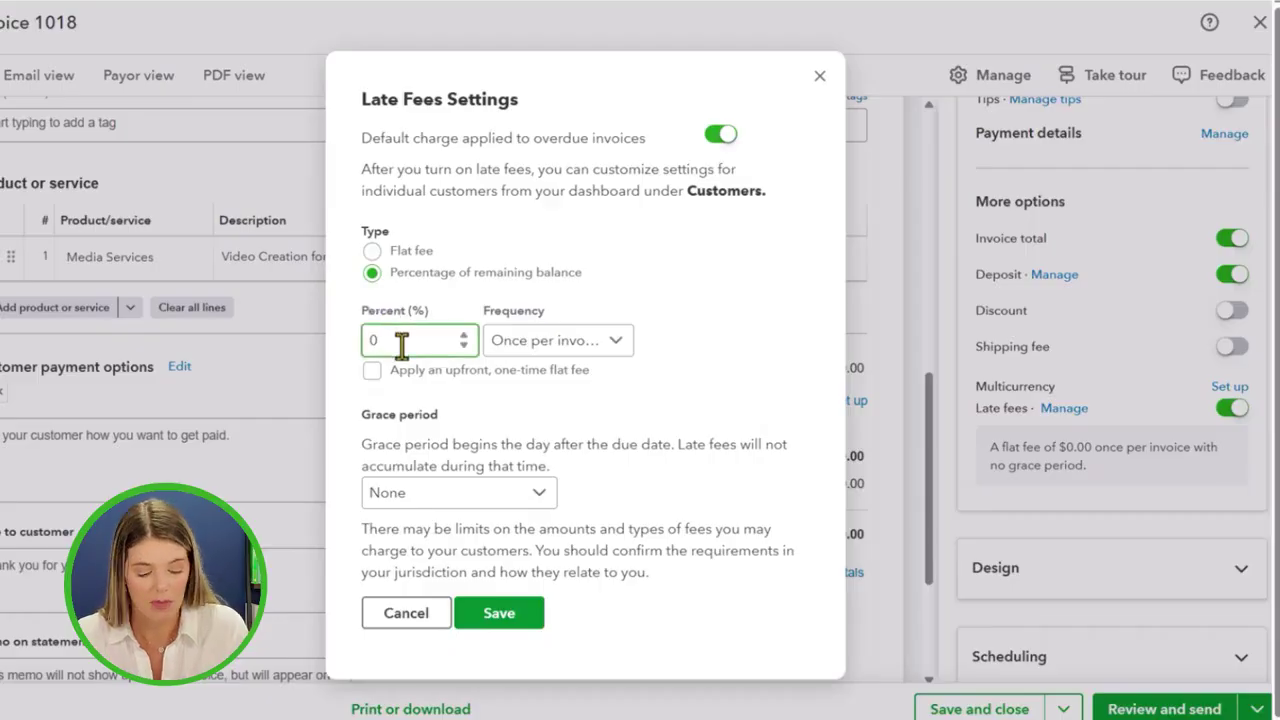
{"action": "key", "text": "BackSpace"}
{"action": "type", "text": "1"}
Keep frequency once per invoice with no upfront fee, set a 5-day grace period, and save
{"action": "left_click", "coordinate": [500, 372]}
{"action": "left_click", "coordinate": [556, 345]}
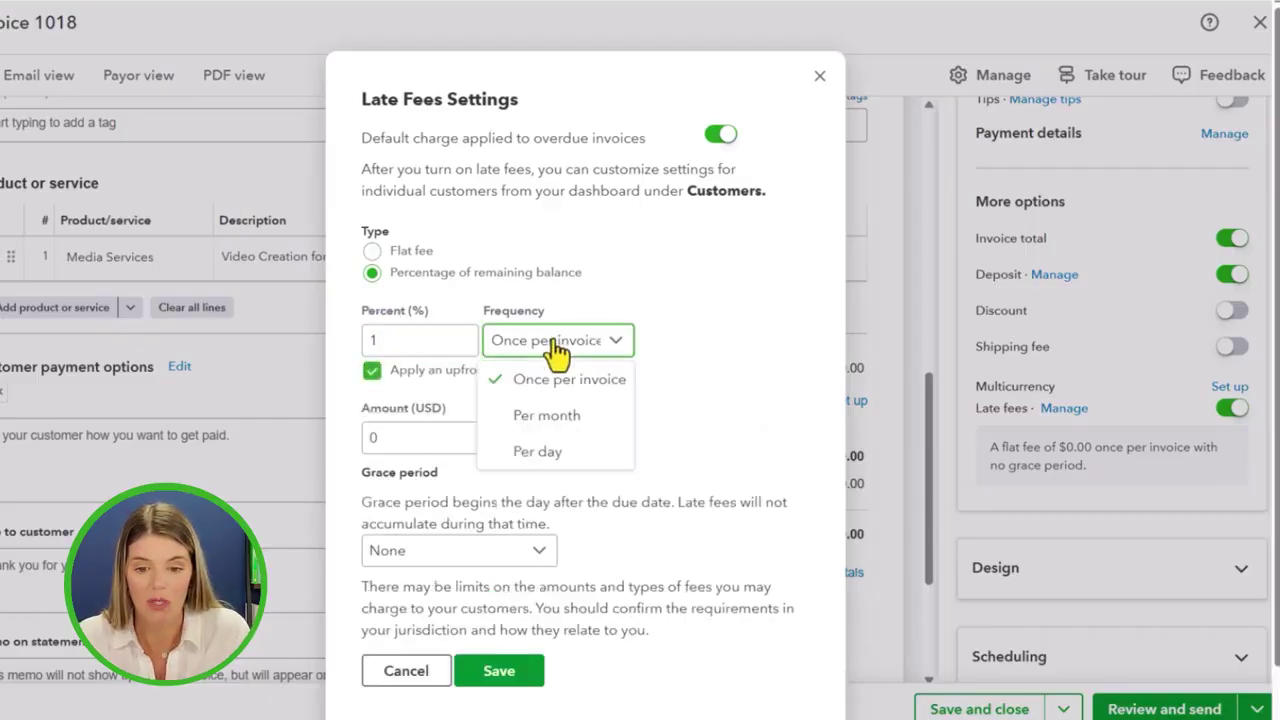
{"action": "left_click", "coordinate": [571, 372]}
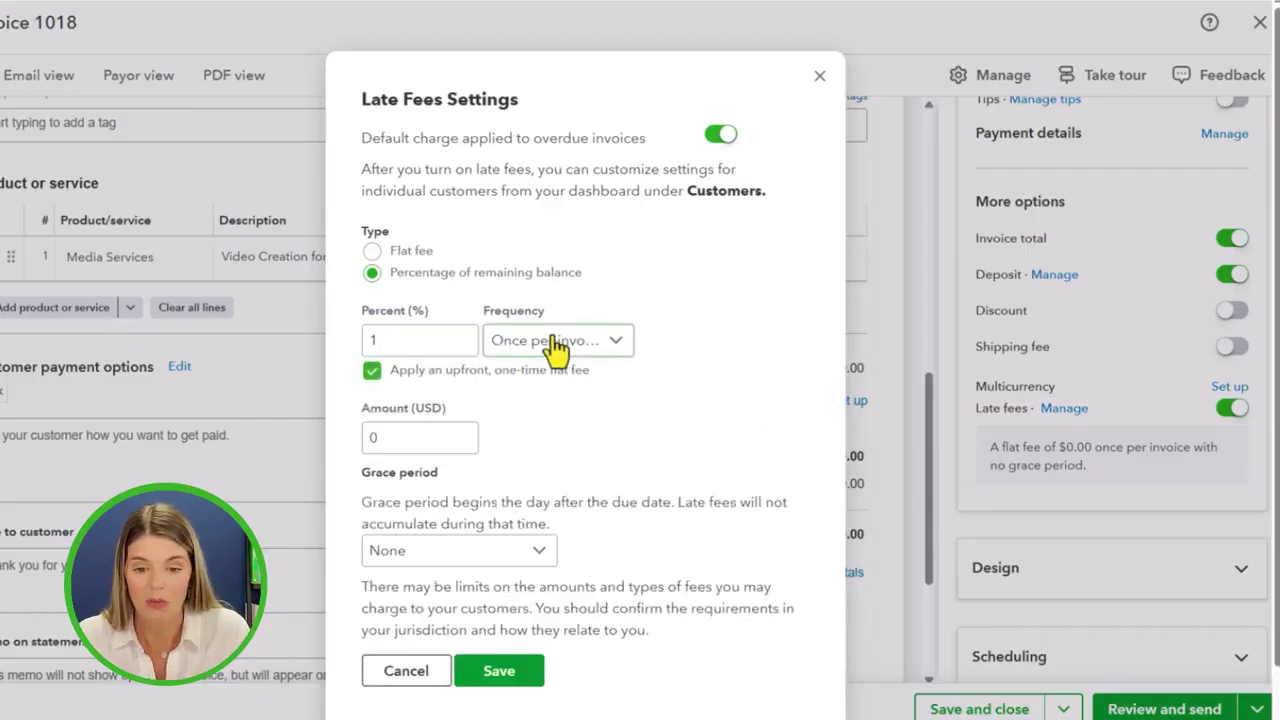
{"action": "left_click", "coordinate": [396, 376]}
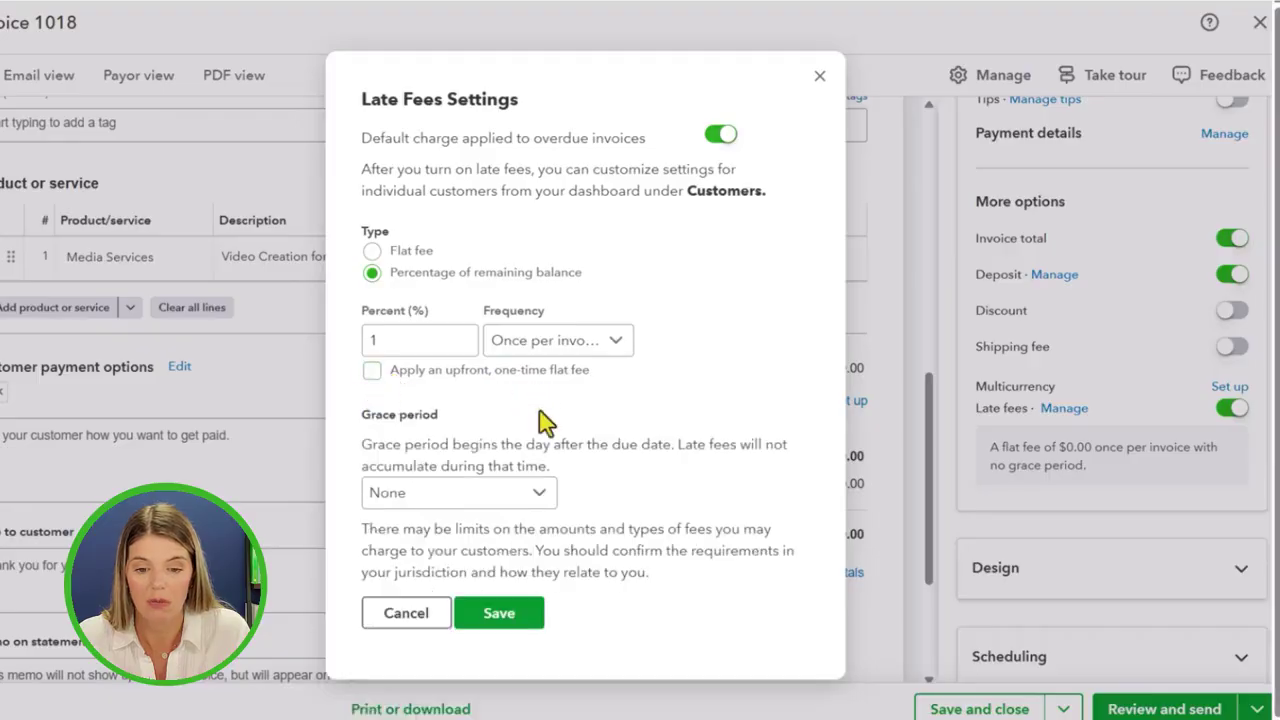
{"action": "left_click", "coordinate": [428, 506]}
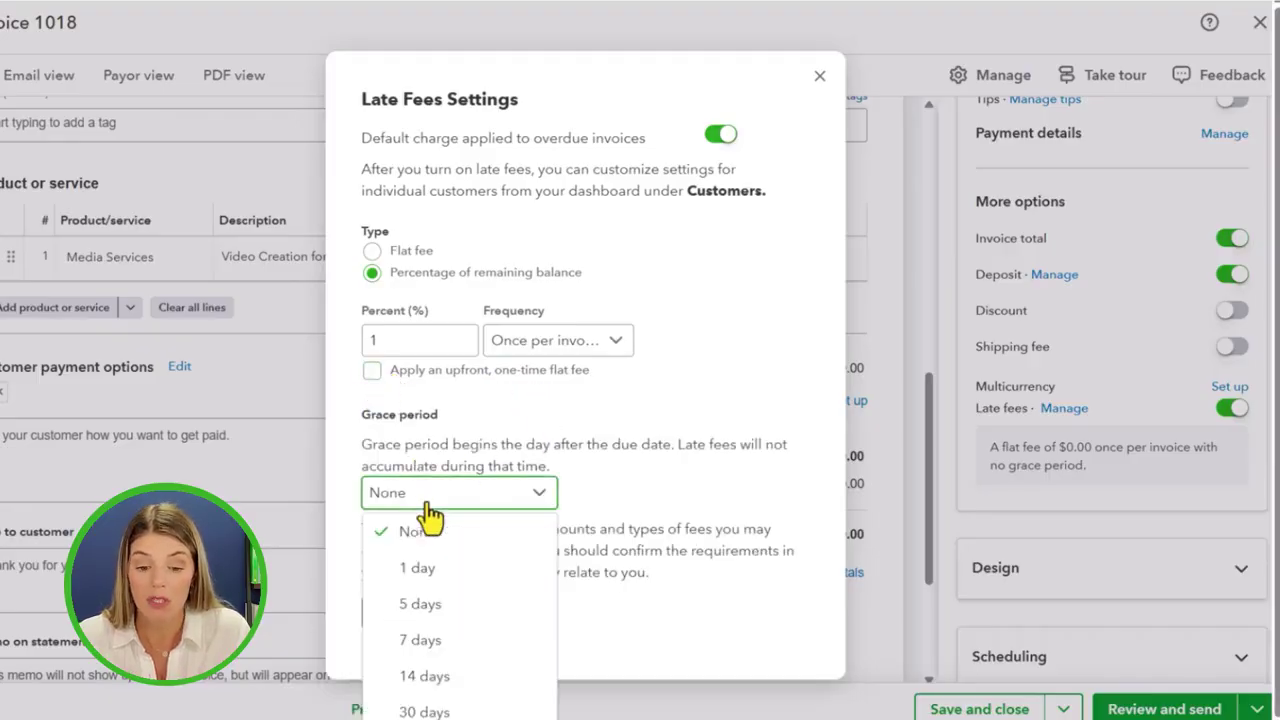
{"action": "left_click", "coordinate": [443, 608]}
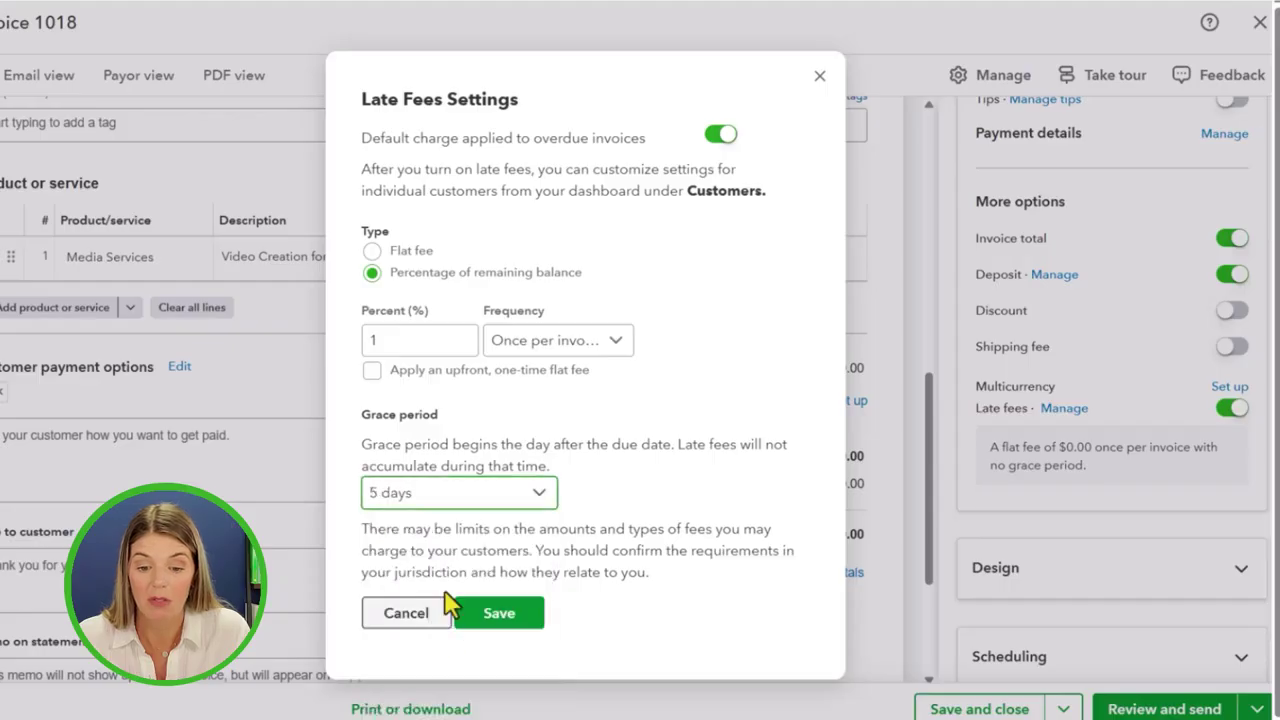
{"action": "left_click", "coordinate": [505, 628]}
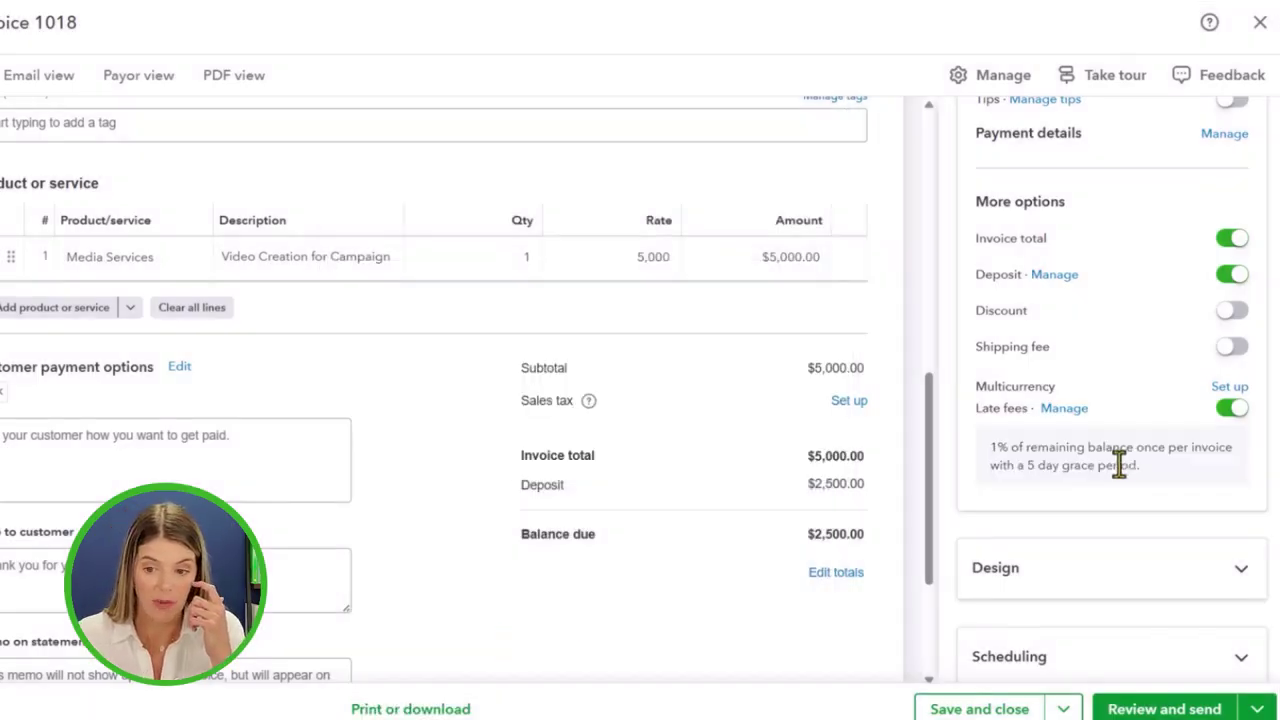
Review the Design options, then switch on Make a recurring payment under Scheduling
{"action": "left_click", "coordinate": [1050, 585]}
{"action": "scroll", "coordinate": [1115, 375], "scroll_direction": "up", "scroll_amount": 4}
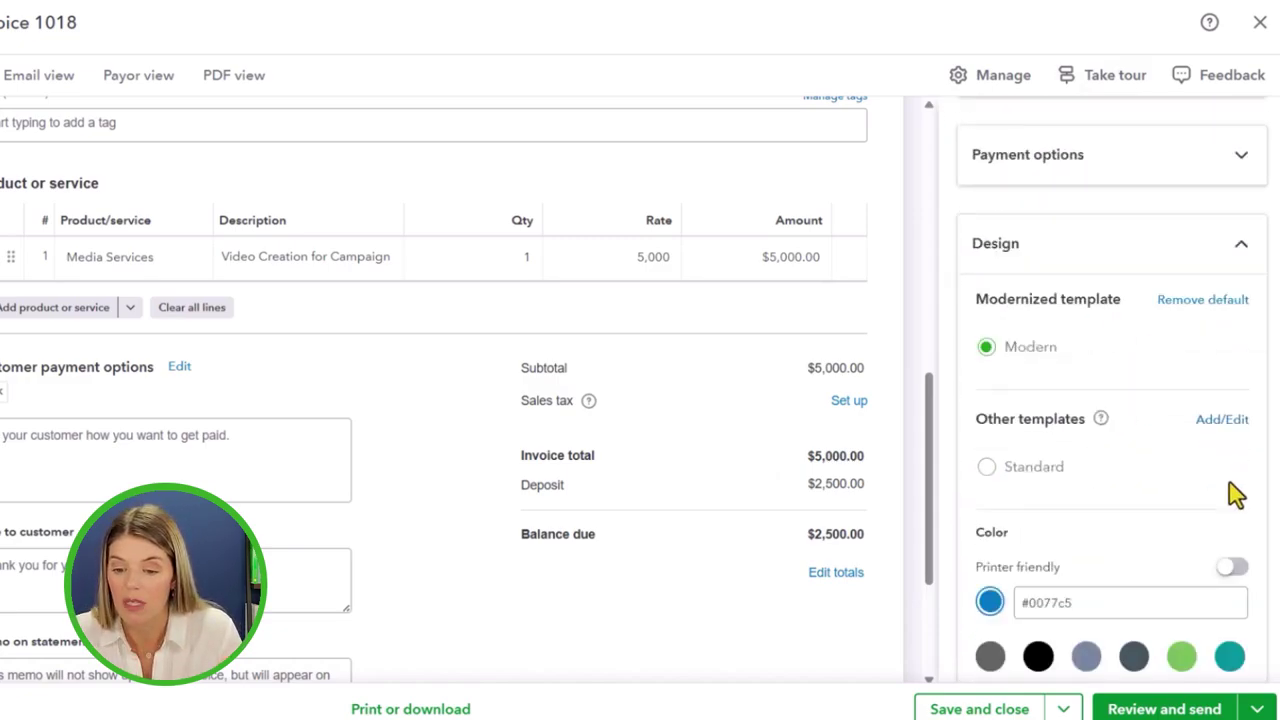
{"action": "scroll", "coordinate": [1200, 505], "scroll_direction": "down", "scroll_amount": 3}
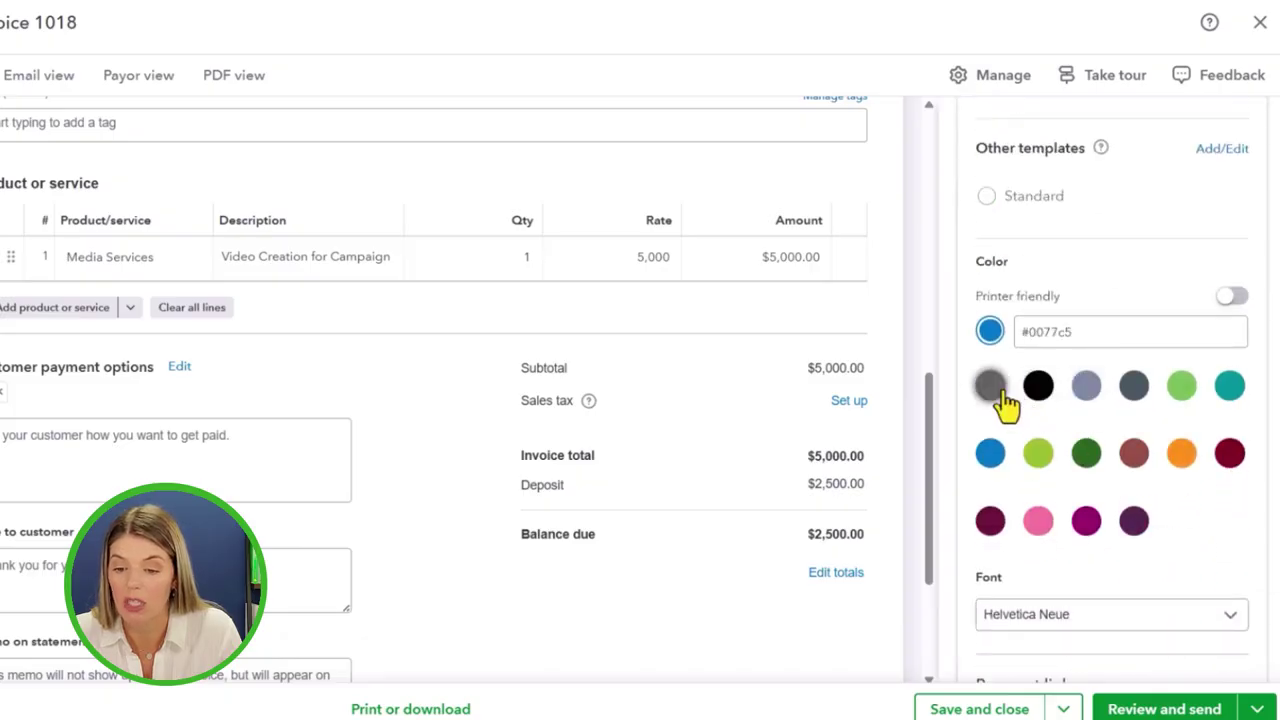
{"action": "scroll", "coordinate": [1175, 558], "scroll_direction": "down", "scroll_amount": 2}
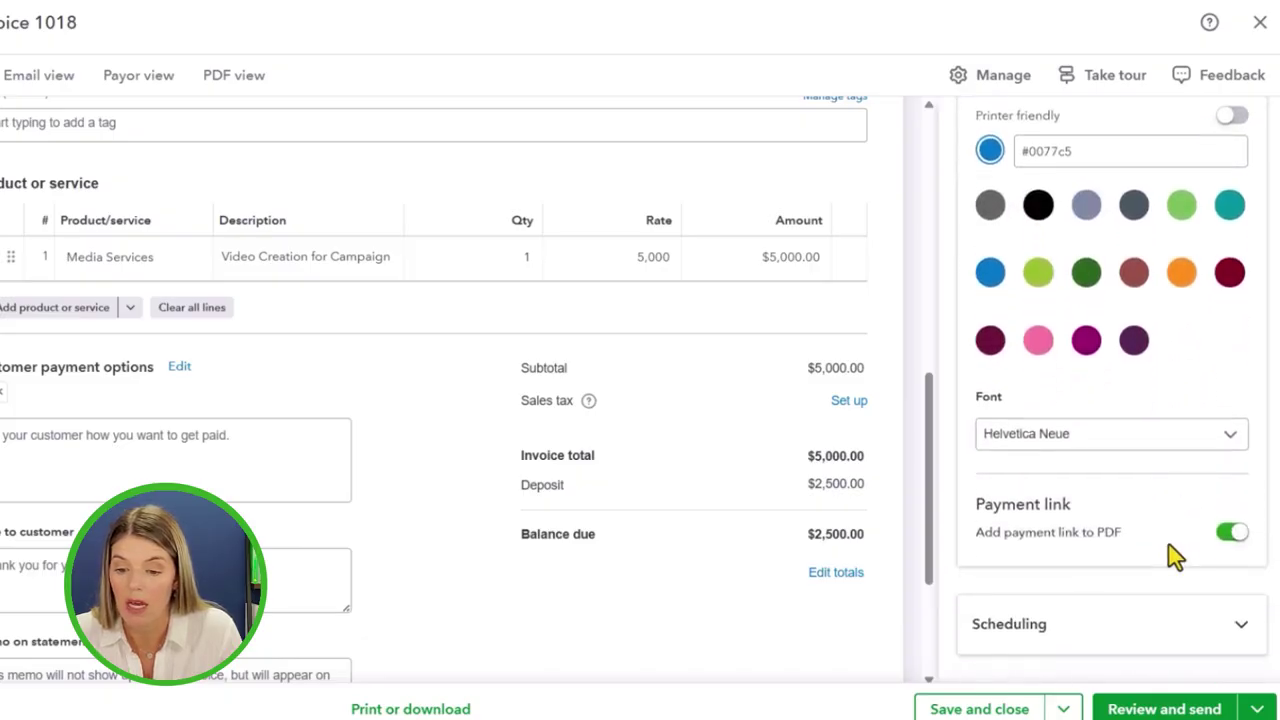
{"action": "left_click", "coordinate": [1094, 634]}
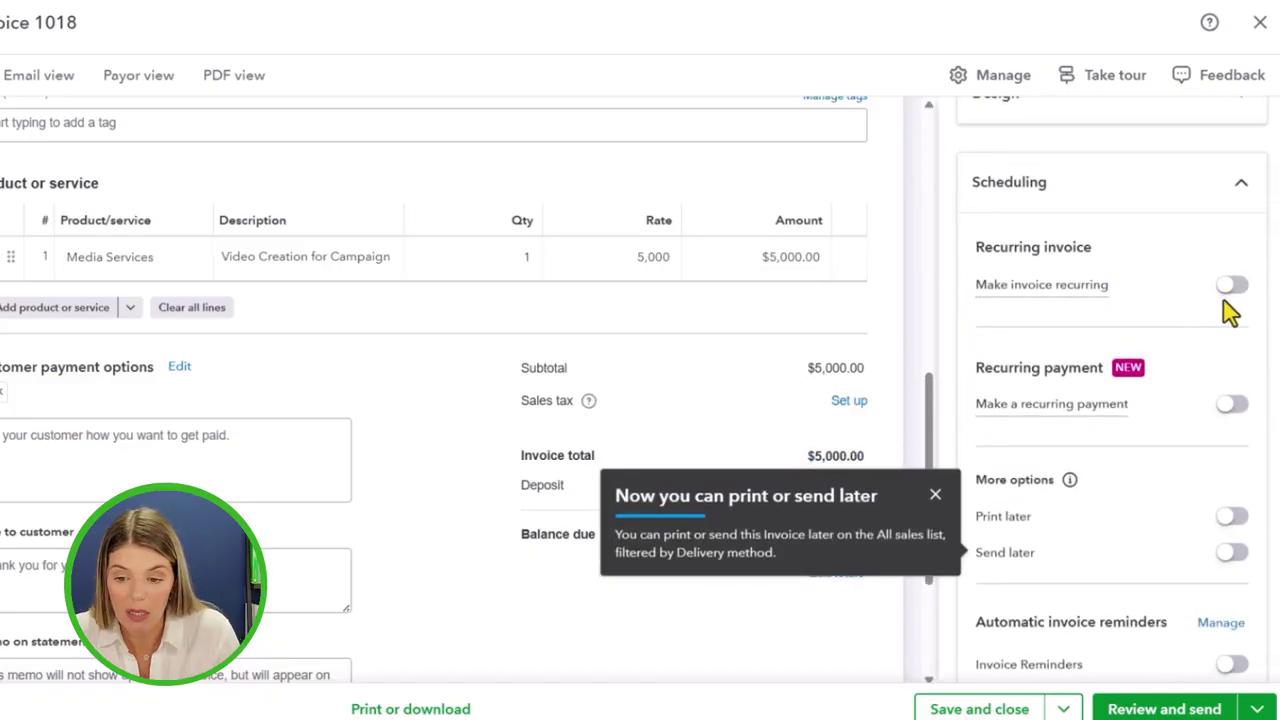
{"action": "left_click", "coordinate": [1229, 403]}
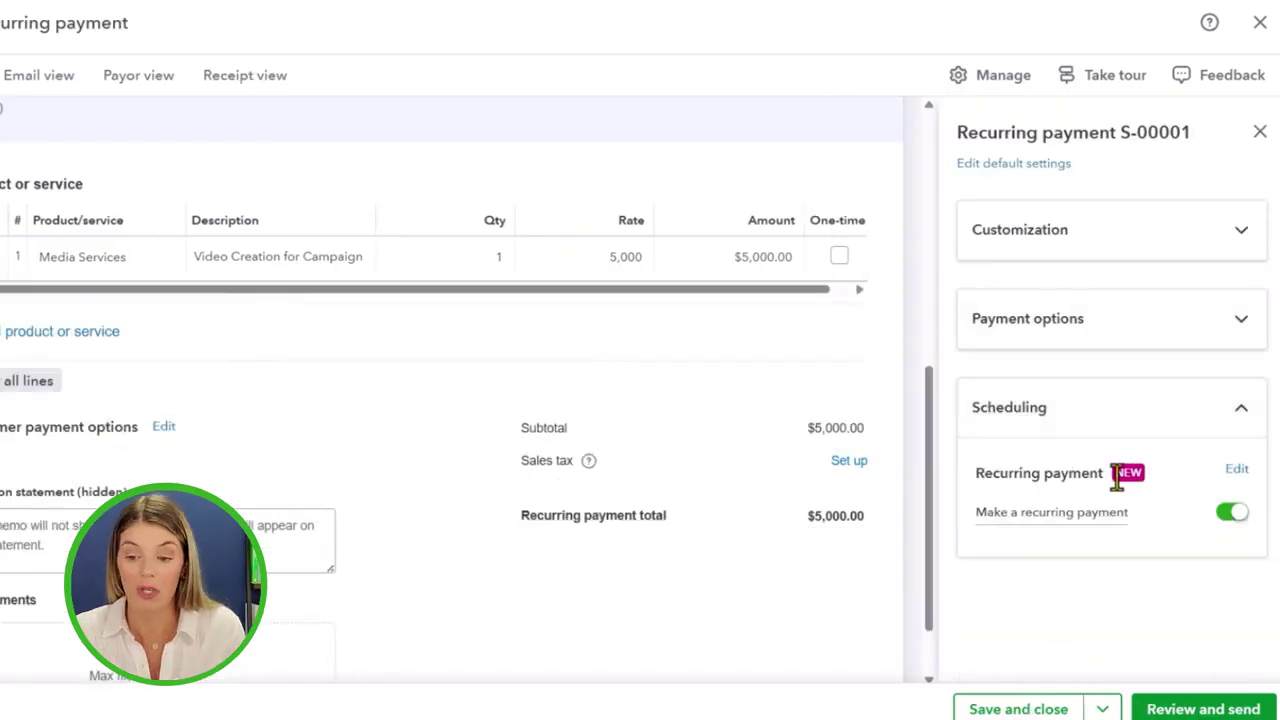
Check the recurring charge timing, then make Media Services one-time so the invoice totals $5,000.00
{"action": "left_click", "coordinate": [1237, 469]}
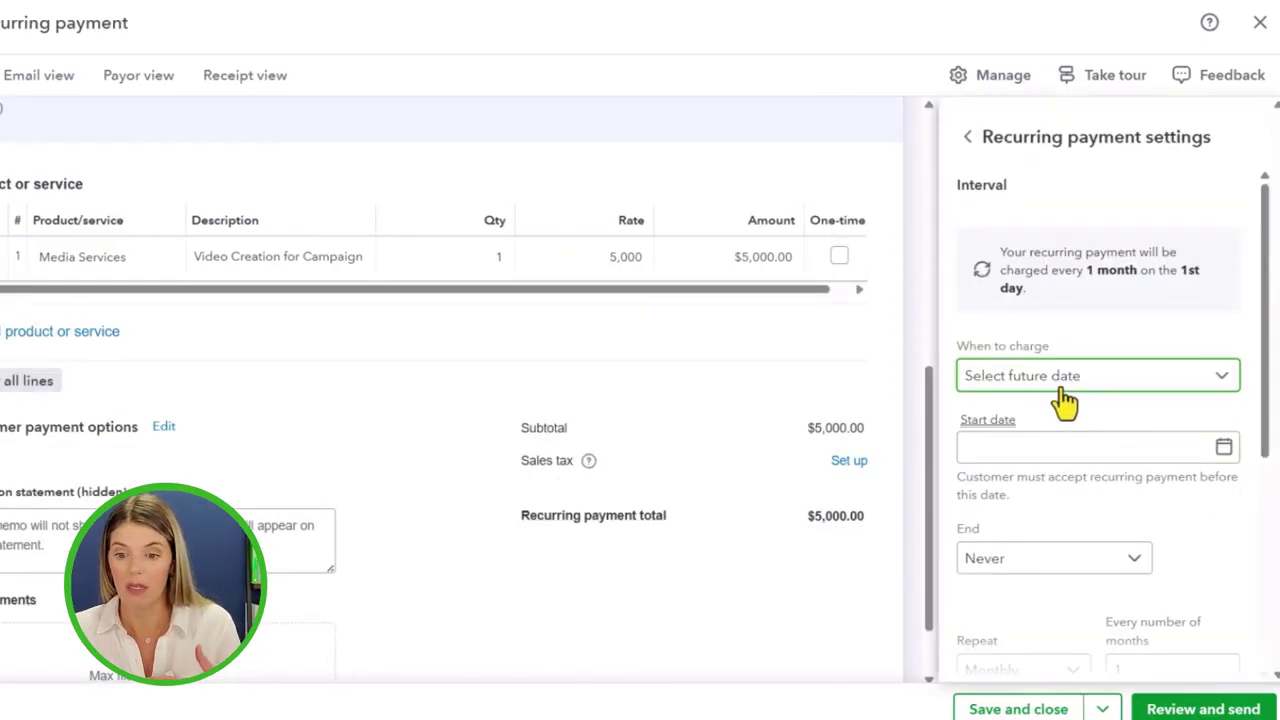
{"action": "left_click", "coordinate": [1065, 400]}
{"action": "left_click", "coordinate": [1035, 527]}
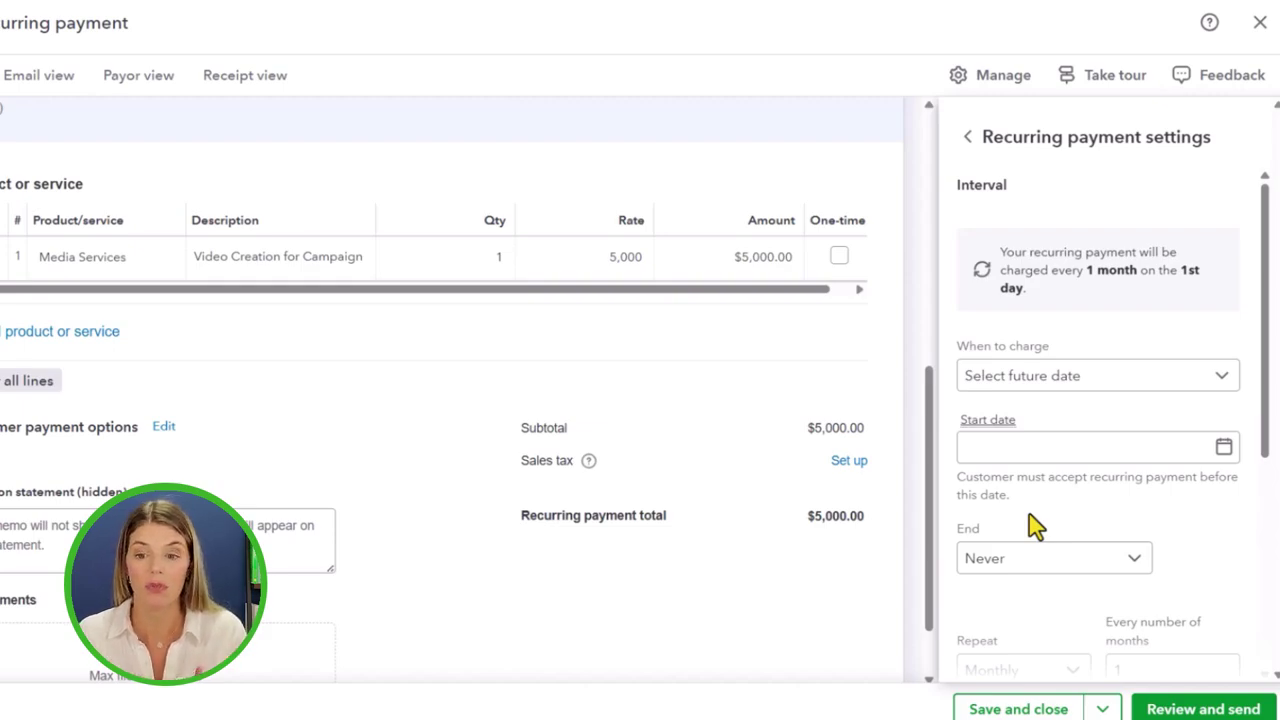
{"action": "left_click", "coordinate": [967, 137]}
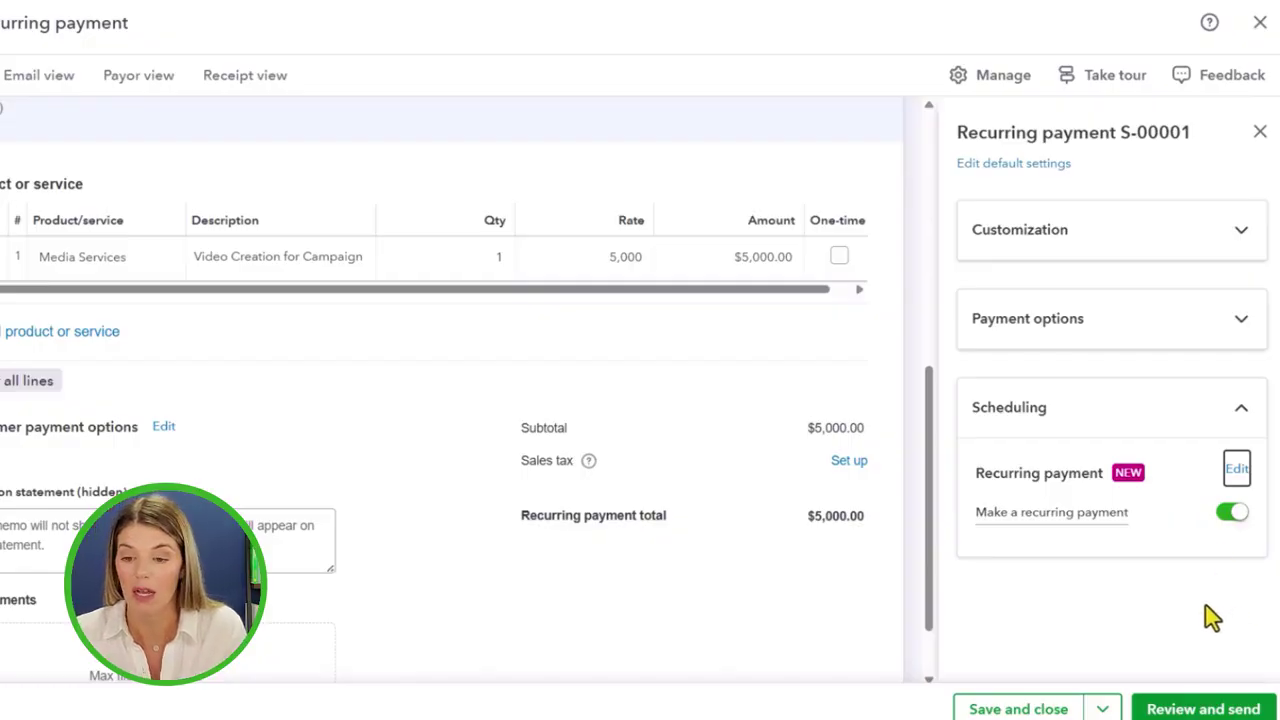
{"action": "left_click", "coordinate": [1260, 134]}
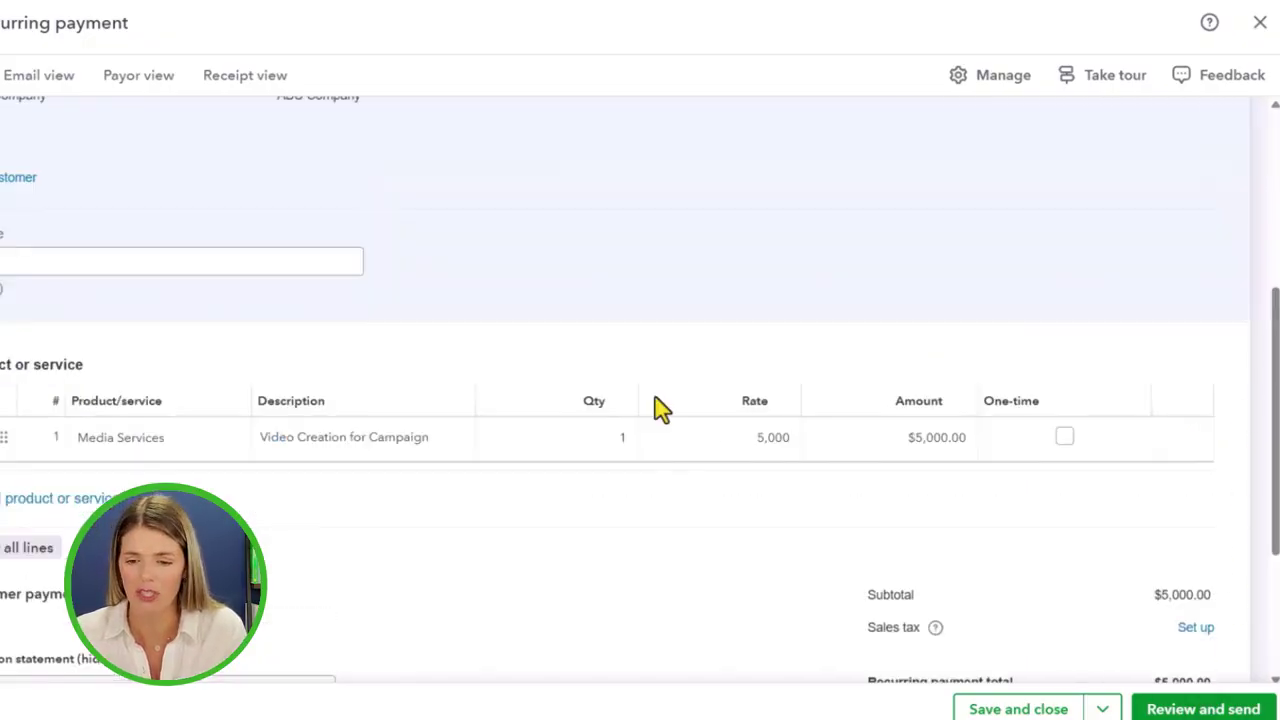
{"action": "scroll", "coordinate": [663, 408], "scroll_direction": "down", "scroll_amount": 3}
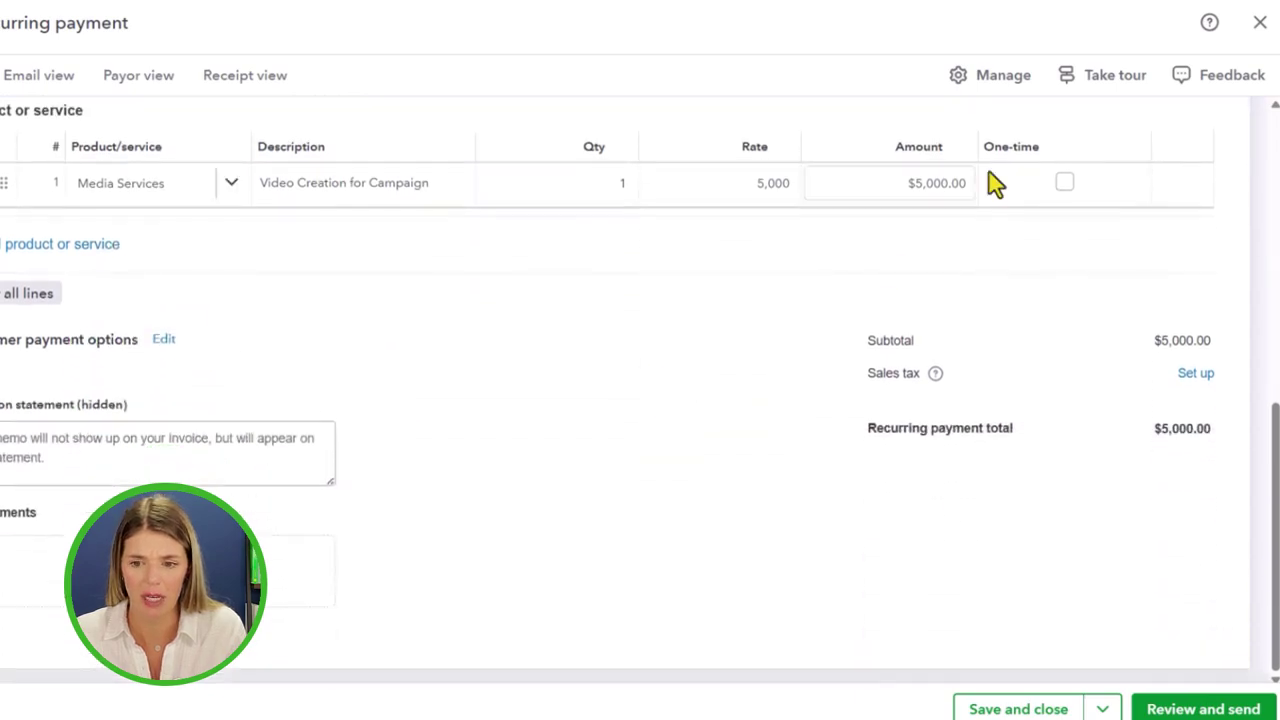
{"action": "left_click", "coordinate": [1064, 186]}
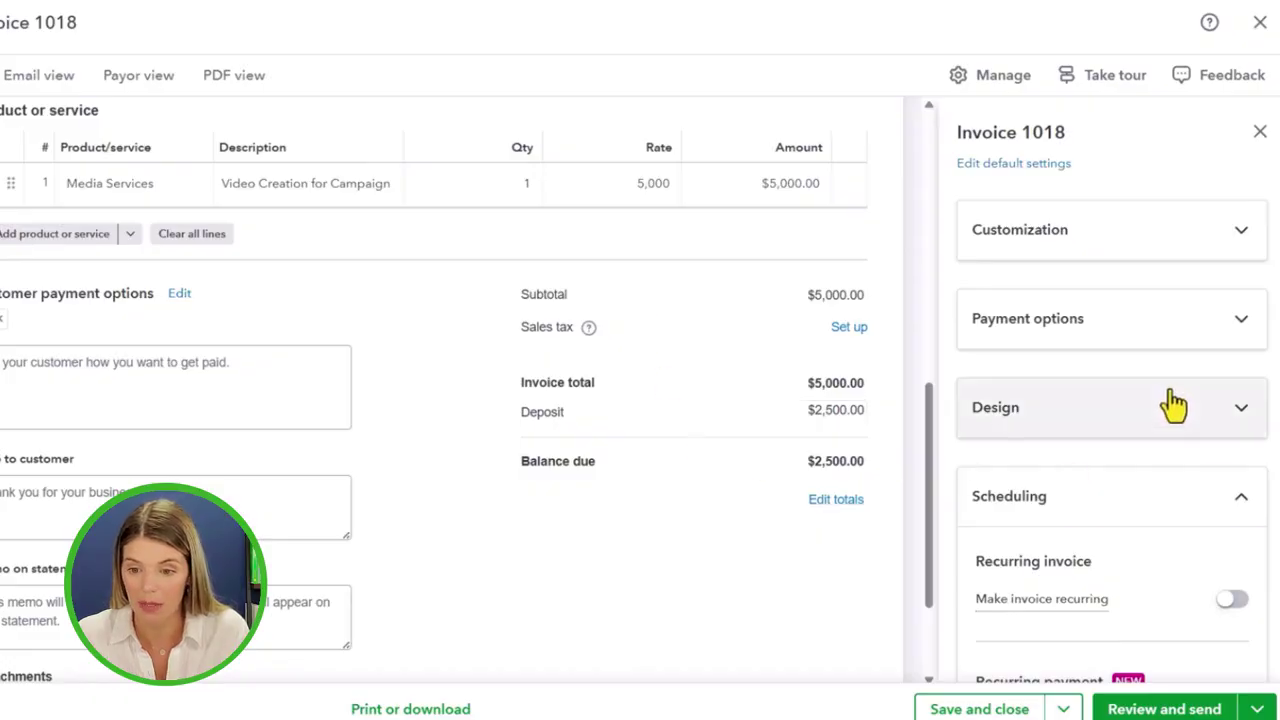
Turn on Send later and reminders 3 days before, on, and 3 days after the due date
{"action": "scroll", "coordinate": [1171, 400], "scroll_direction": "down", "scroll_amount": 4}
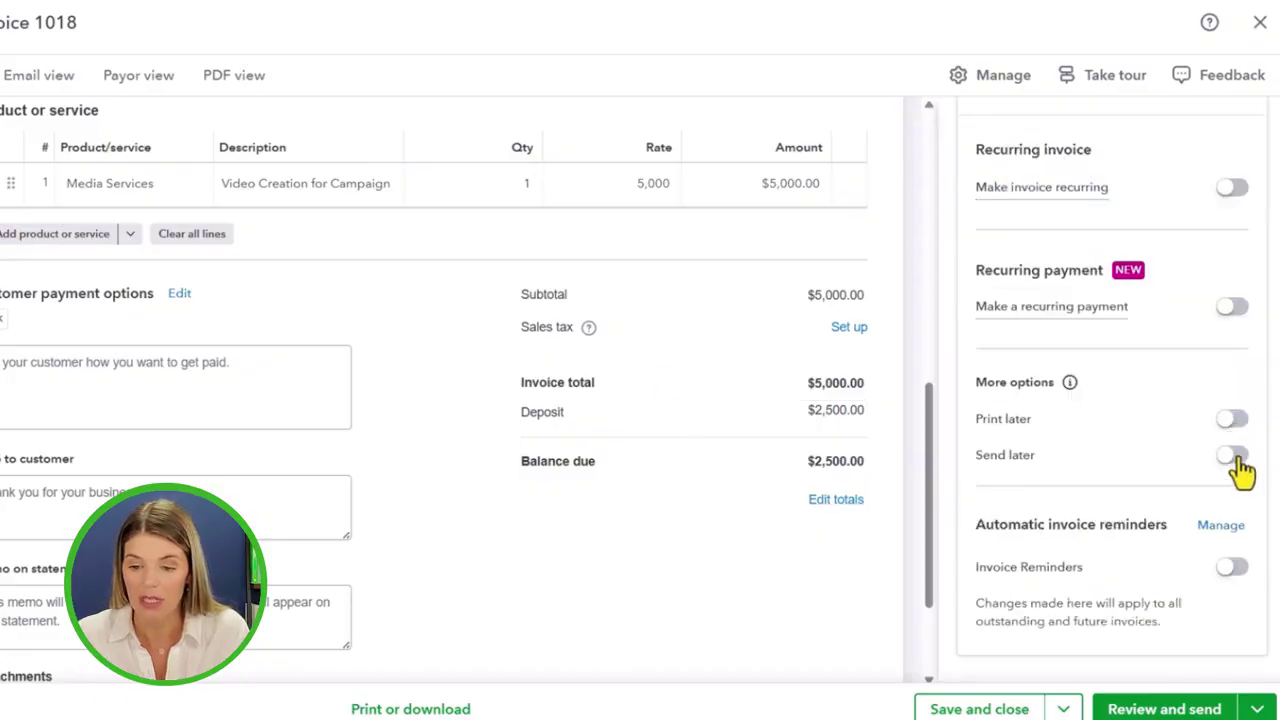
{"action": "left_click", "coordinate": [1236, 460]}
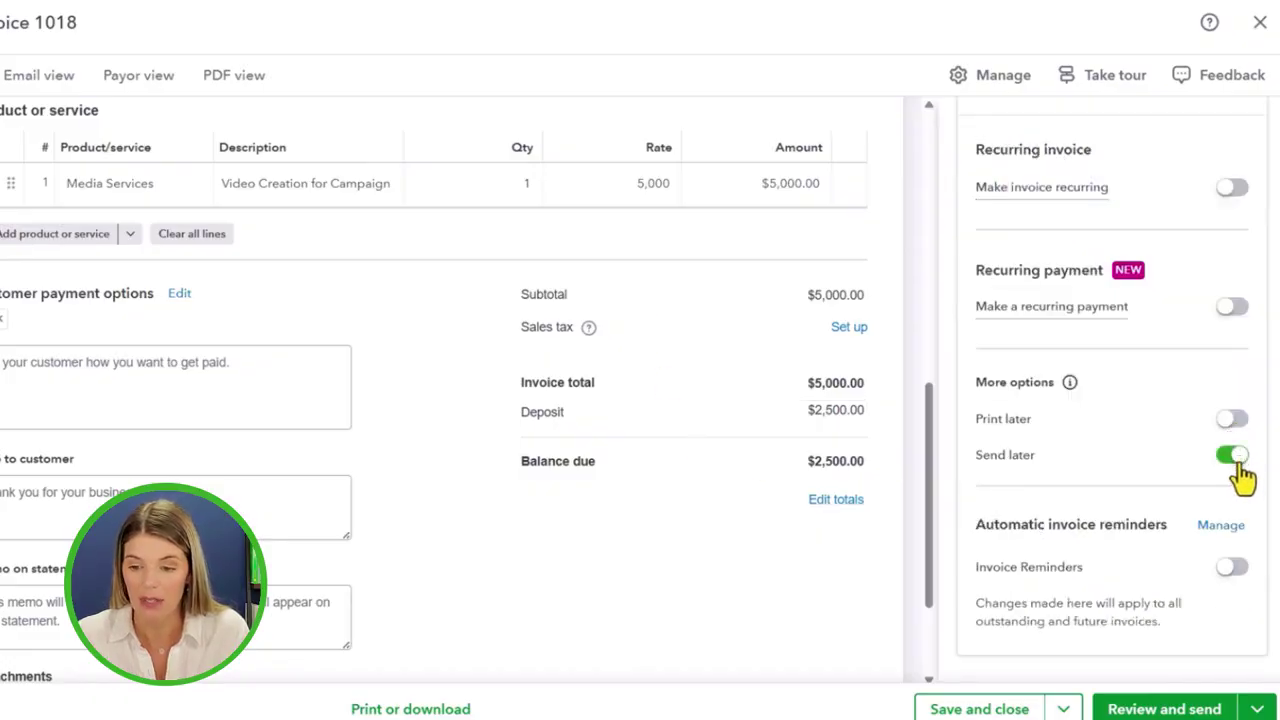
{"action": "left_click", "coordinate": [1234, 569]}
{"action": "scroll", "coordinate": [1134, 557], "scroll_direction": "down", "scroll_amount": 1}
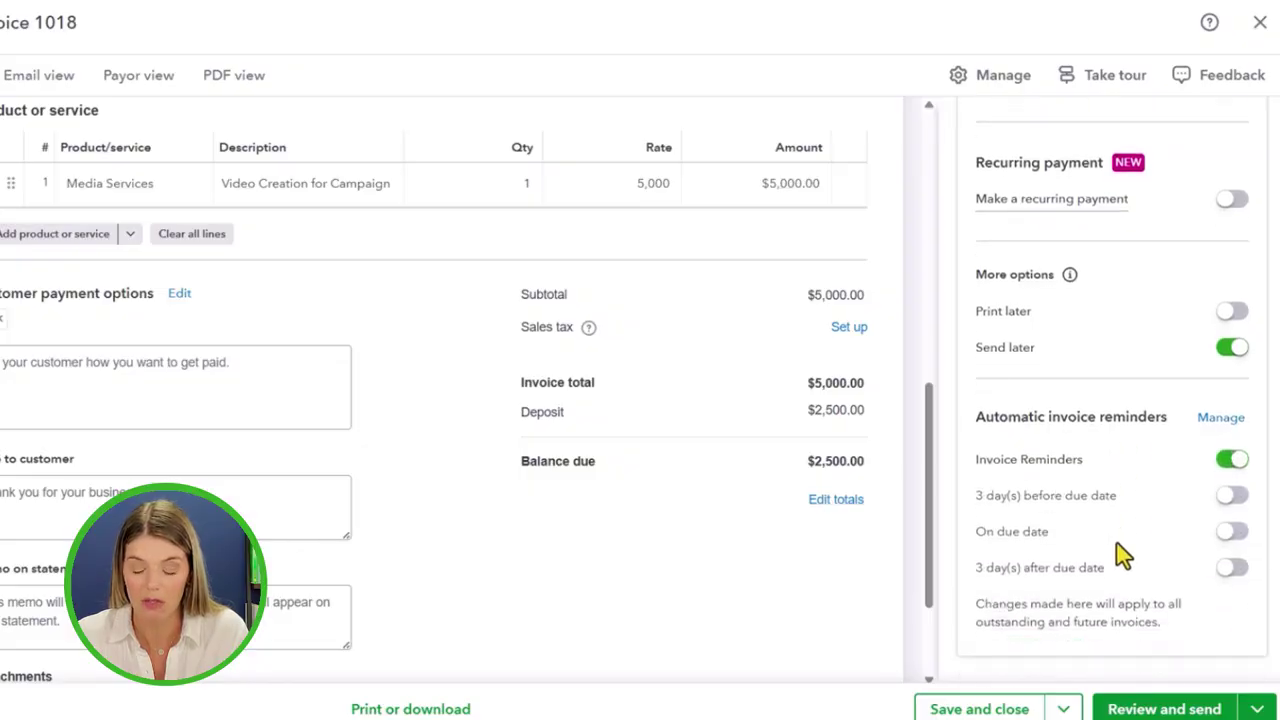
{"action": "left_click", "coordinate": [1232, 567]}
{"action": "left_click", "coordinate": [1232, 531]}
{"action": "left_click", "coordinate": [1235, 498]}
{"action": "scroll", "coordinate": [1154, 500], "scroll_direction": "up", "scroll_amount": 3}
{"action": "left_click", "coordinate": [1245, 160]}
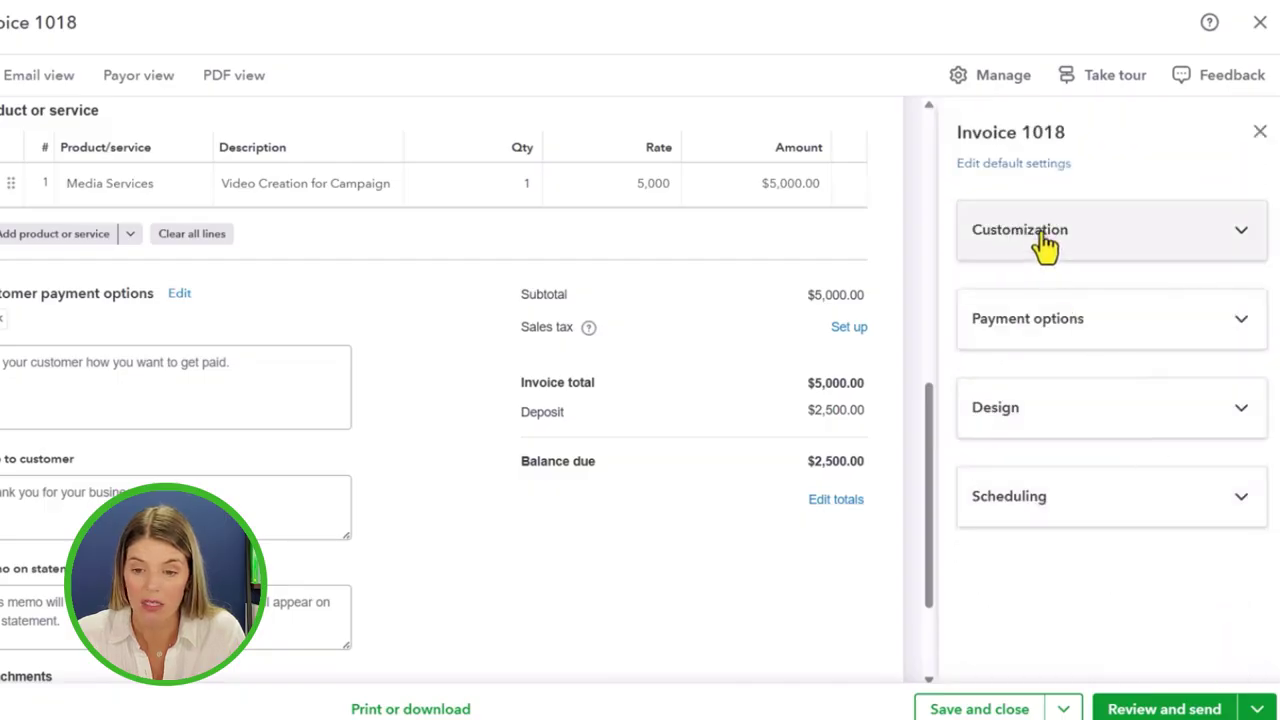
Adjust the invoice's line columns: remove SKU, leaving Service date and Description as they were
{"action": "left_click", "coordinate": [1043, 240]}
{"action": "scroll", "coordinate": [1052, 335], "scroll_direction": "down", "scroll_amount": 1}
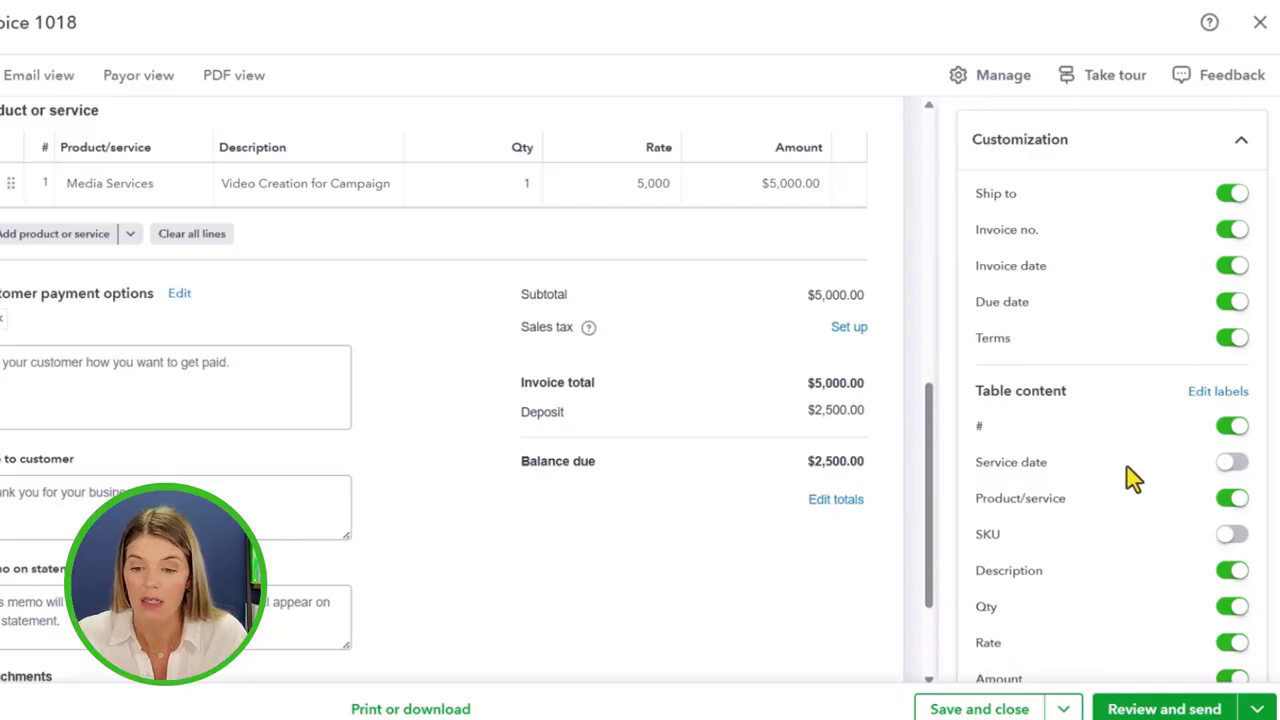
{"action": "scroll", "coordinate": [1133, 478], "scroll_direction": "down", "scroll_amount": 1}
{"action": "scroll", "coordinate": [1114, 477], "scroll_direction": "up", "scroll_amount": 1}
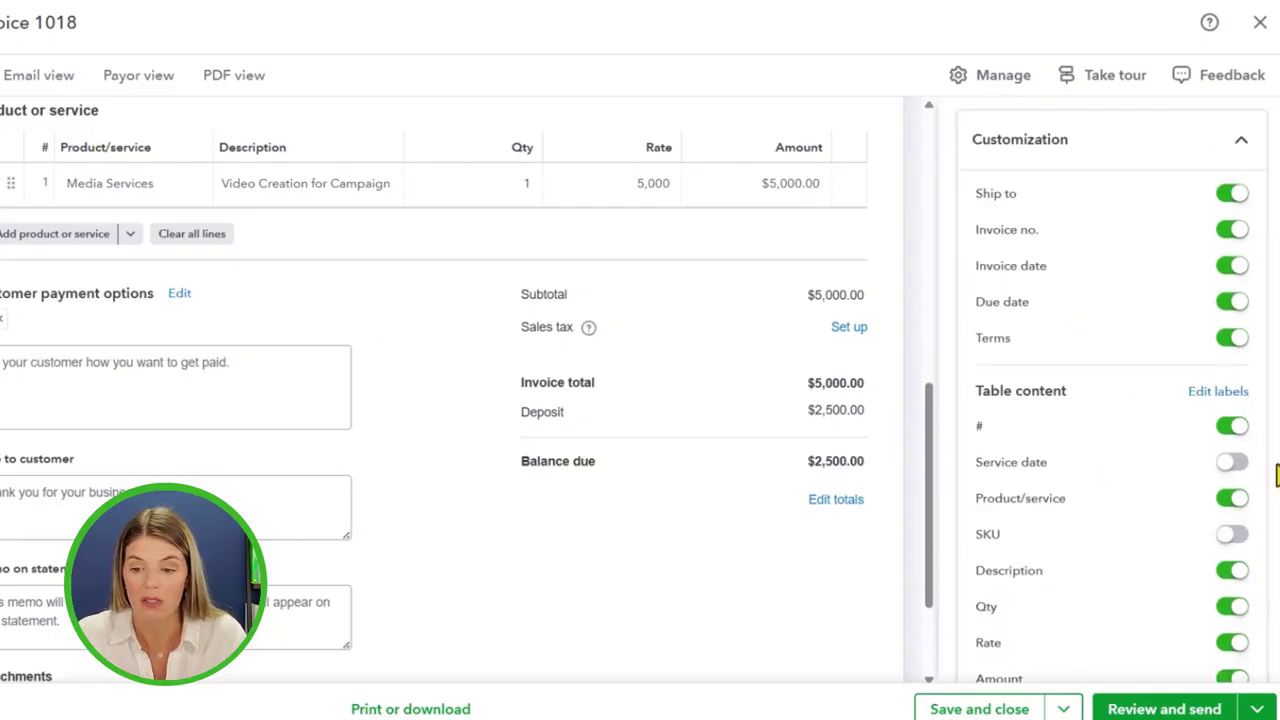
{"action": "left_click", "coordinate": [1243, 474]}
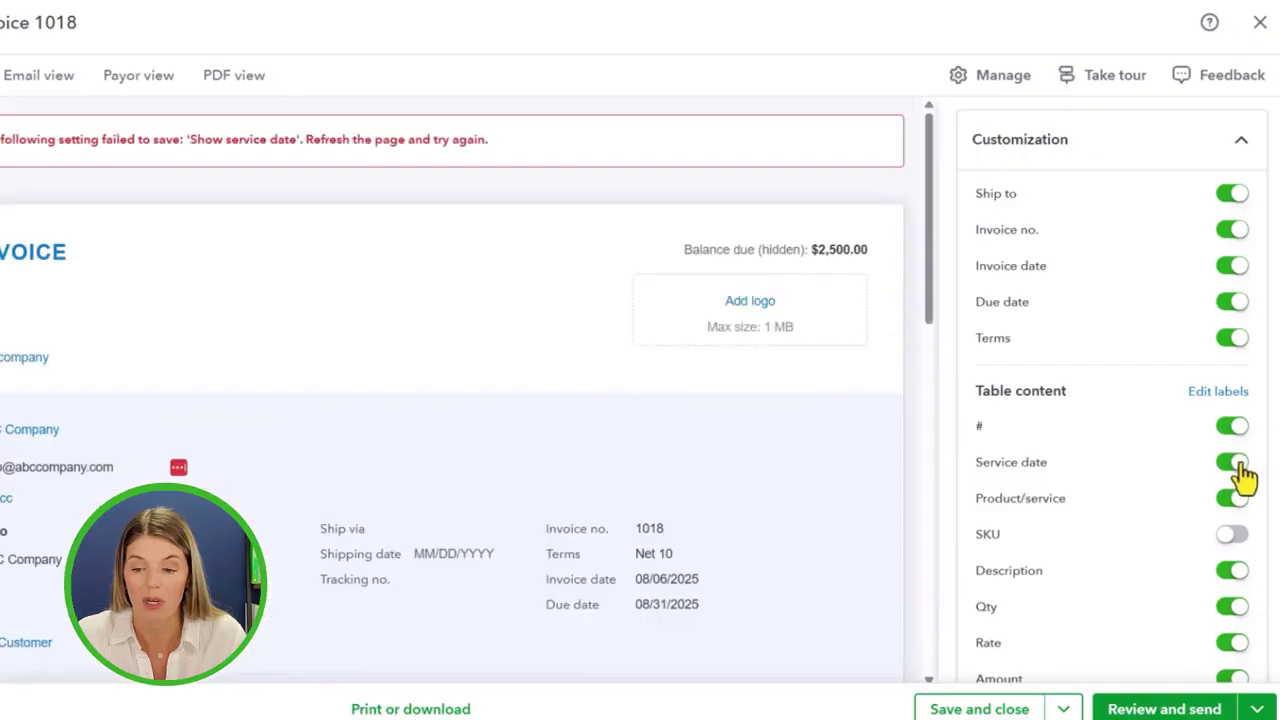
{"action": "left_click", "coordinate": [1229, 478]}
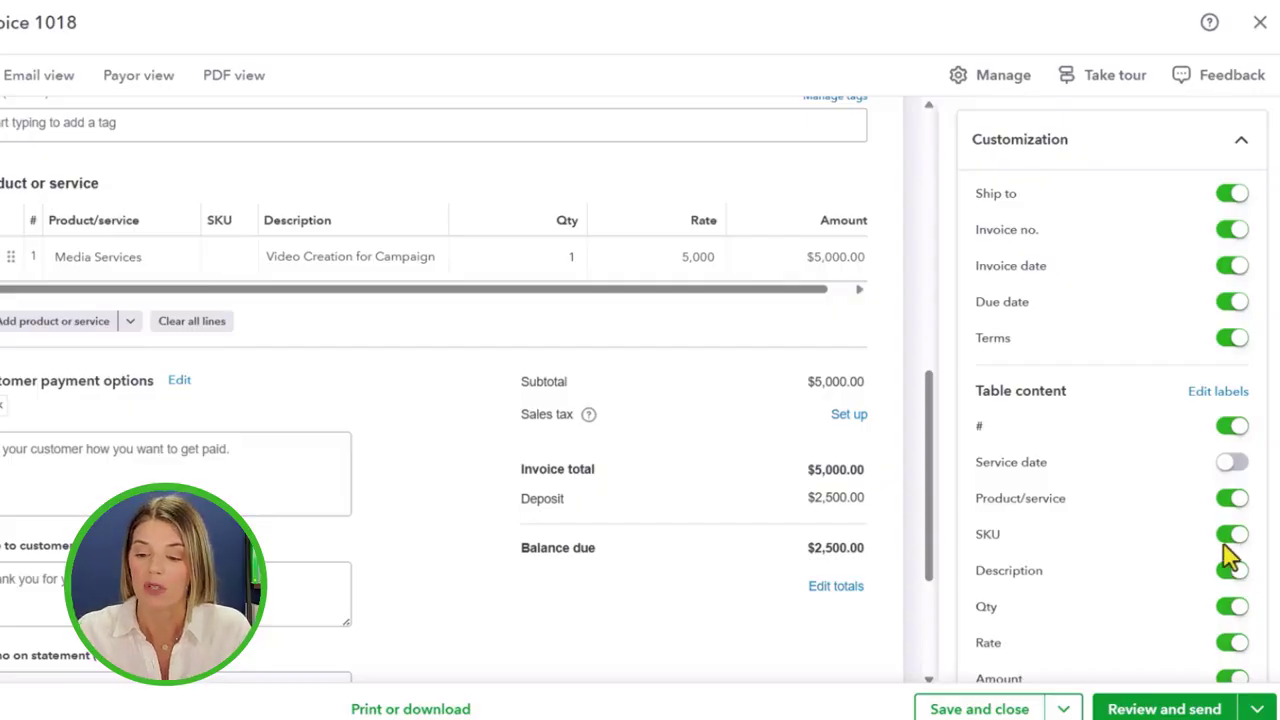
{"action": "left_click", "coordinate": [1224, 538]}
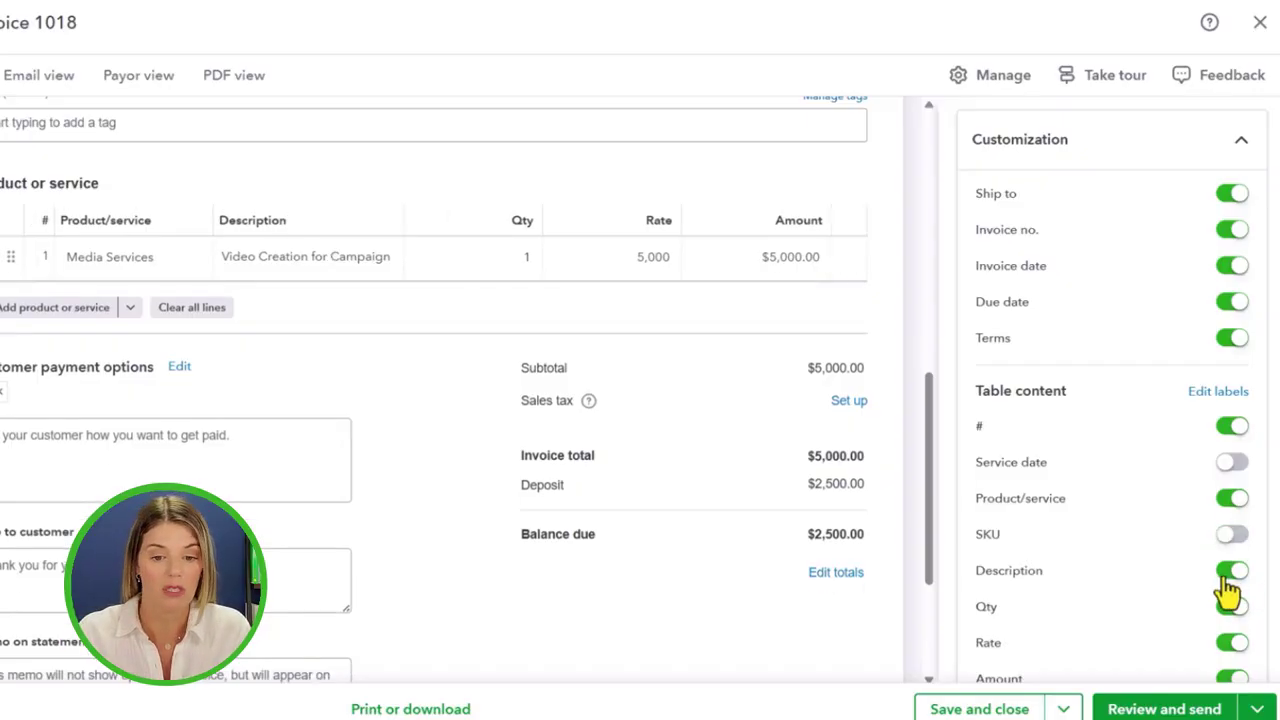
{"action": "left_click", "coordinate": [1226, 580]}
{"action": "left_click", "coordinate": [1236, 578]}
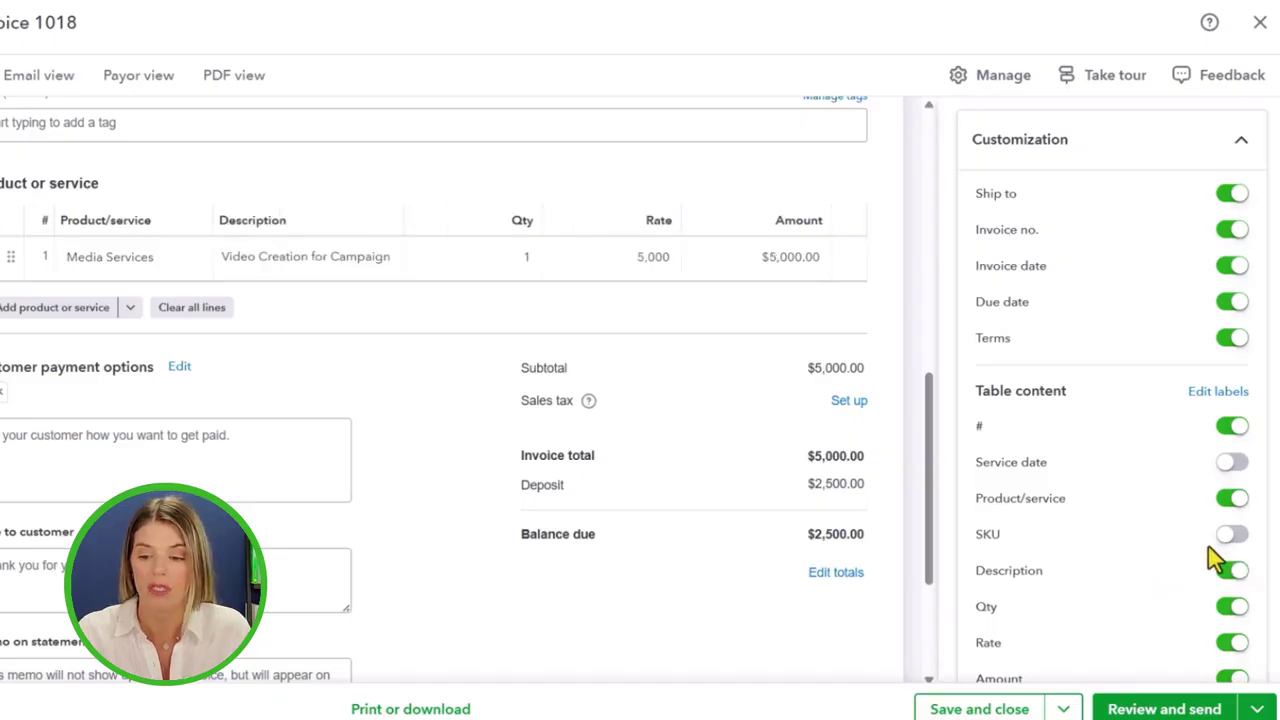
Try the custom fields settings but stay on the invoice at the Leave without saving prompt
{"action": "scroll", "coordinate": [1211, 555], "scroll_direction": "down", "scroll_amount": 1}
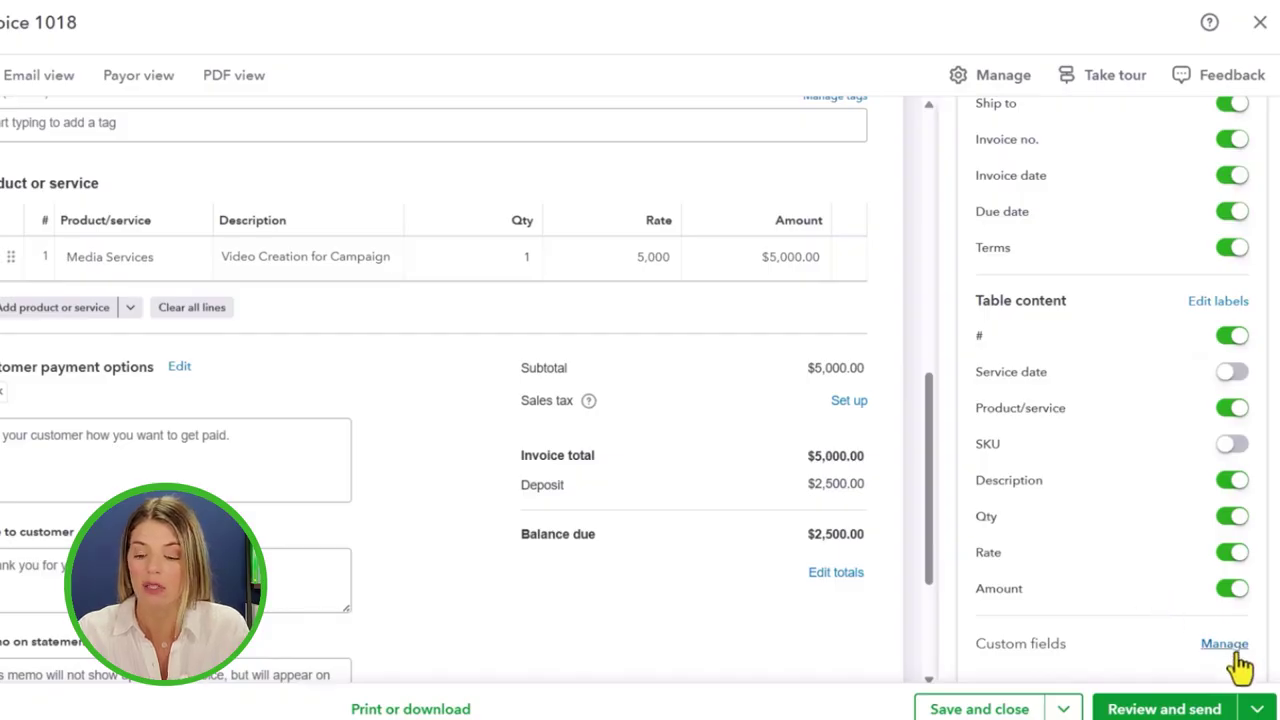
{"action": "scroll", "coordinate": [1235, 650], "scroll_direction": "down", "scroll_amount": 1}
{"action": "left_click", "coordinate": [1226, 556]}
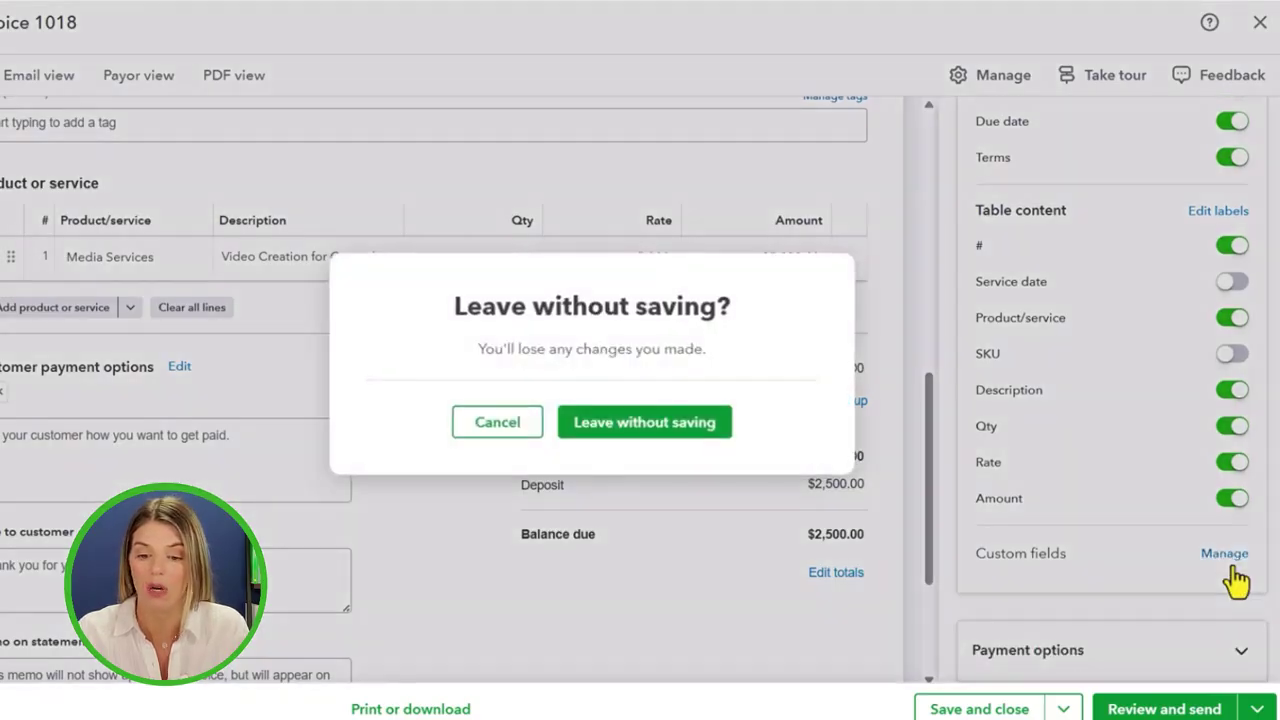
{"action": "left_click", "coordinate": [498, 430]}
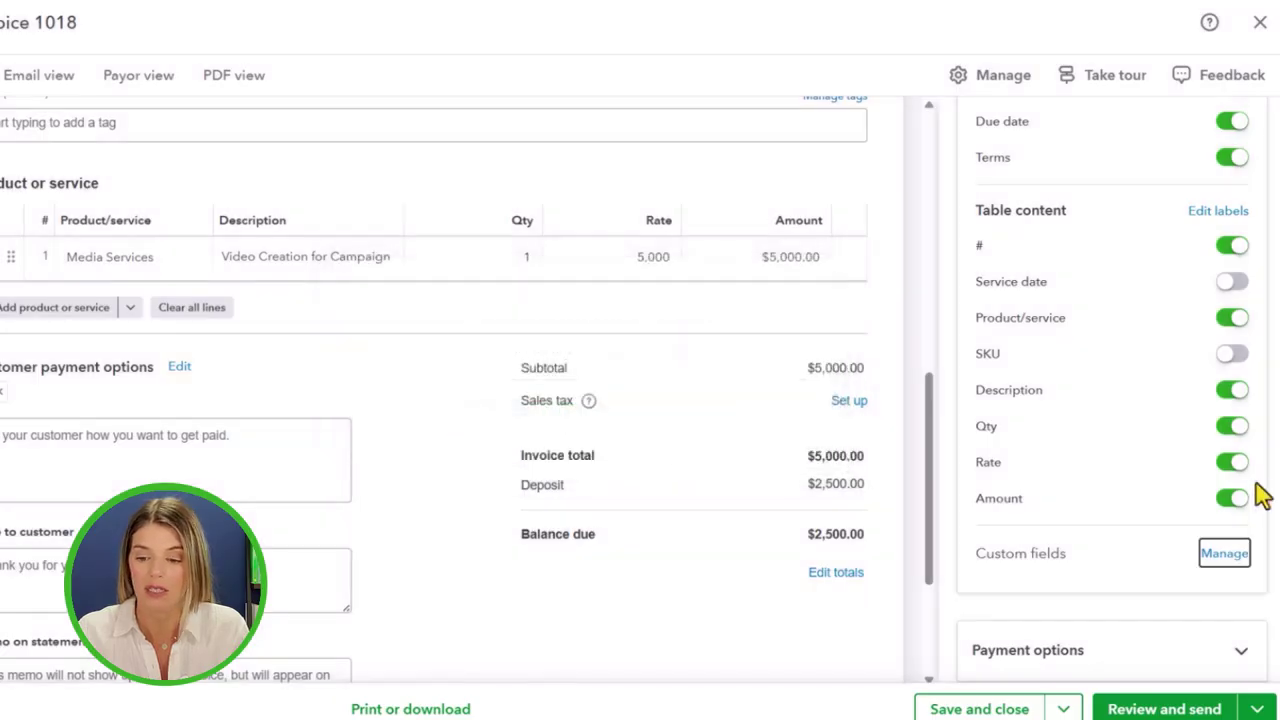
{"action": "scroll", "coordinate": [1210, 530], "scroll_direction": "down", "scroll_amount": 1}
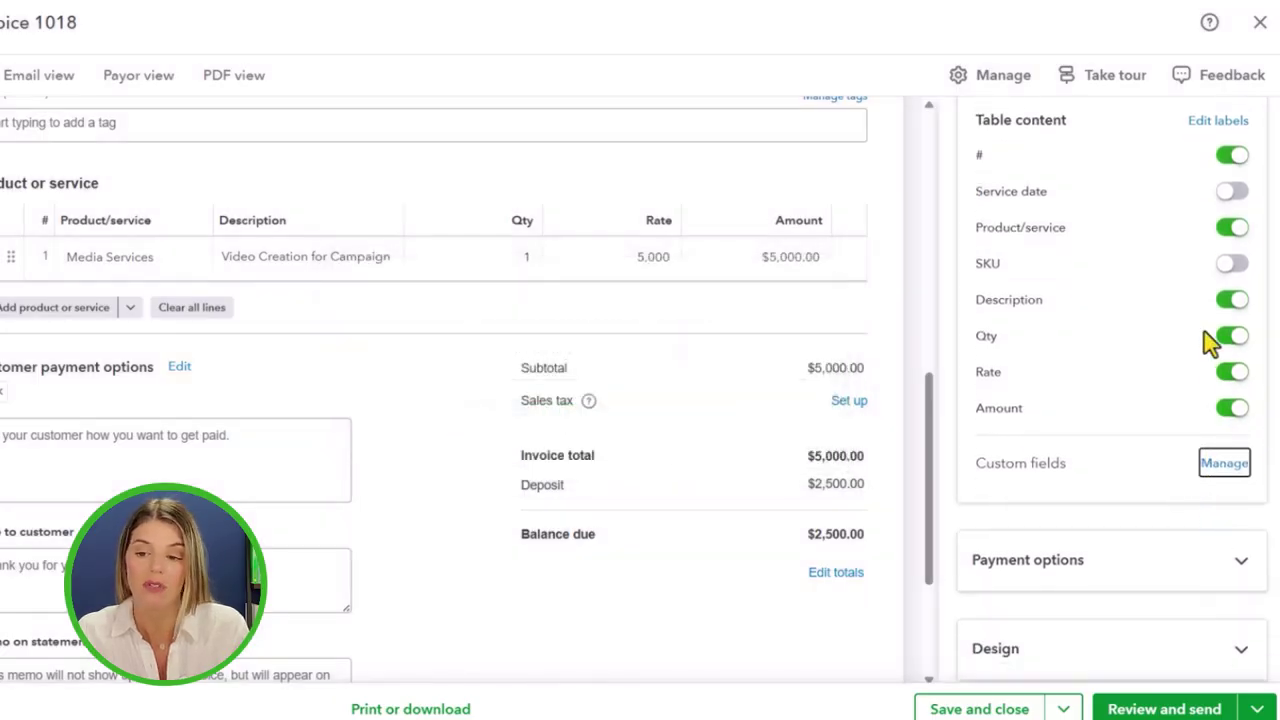
{"action": "scroll", "coordinate": [1210, 338], "scroll_direction": "up", "scroll_amount": 3}
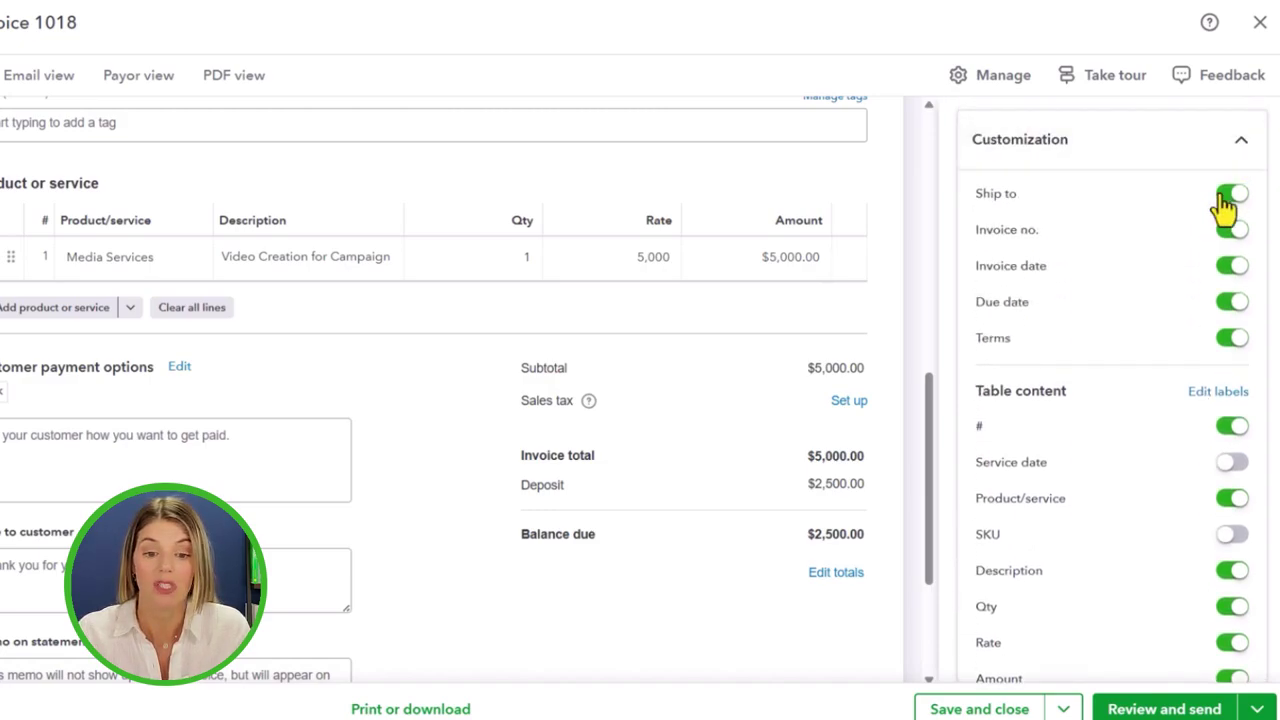
Hide the Ship to address on the invoice while keeping Terms shown
{"action": "left_click", "coordinate": [1224, 206]}
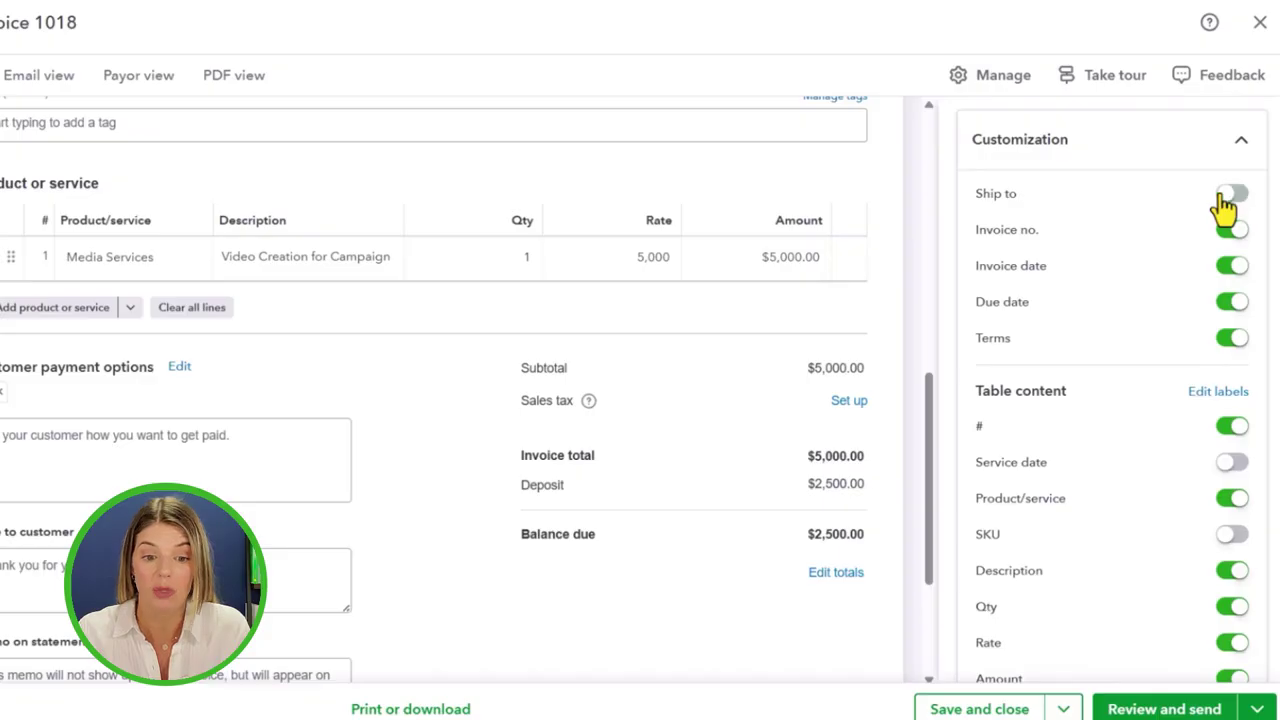
{"action": "left_click", "coordinate": [1224, 335]}
{"action": "left_click", "coordinate": [1224, 340]}
{"action": "left_click", "coordinate": [1224, 342]}
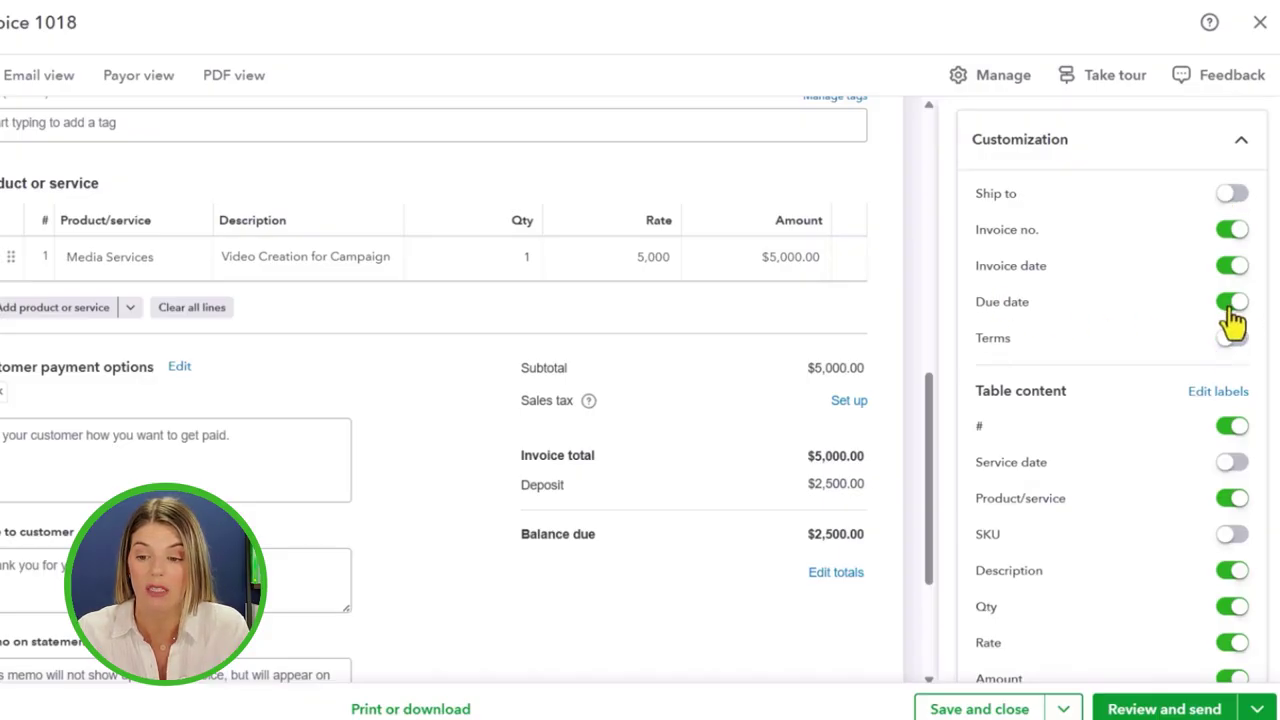
{"action": "left_click", "coordinate": [1238, 342]}
{"action": "scroll", "coordinate": [1231, 317], "scroll_direction": "down", "scroll_amount": 3}
{"action": "scroll", "coordinate": [1235, 300], "scroll_direction": "up", "scroll_amount": 3}
Collapse Customization and save invoice 1018, keeping it open
{"action": "left_click", "coordinate": [1243, 143]}
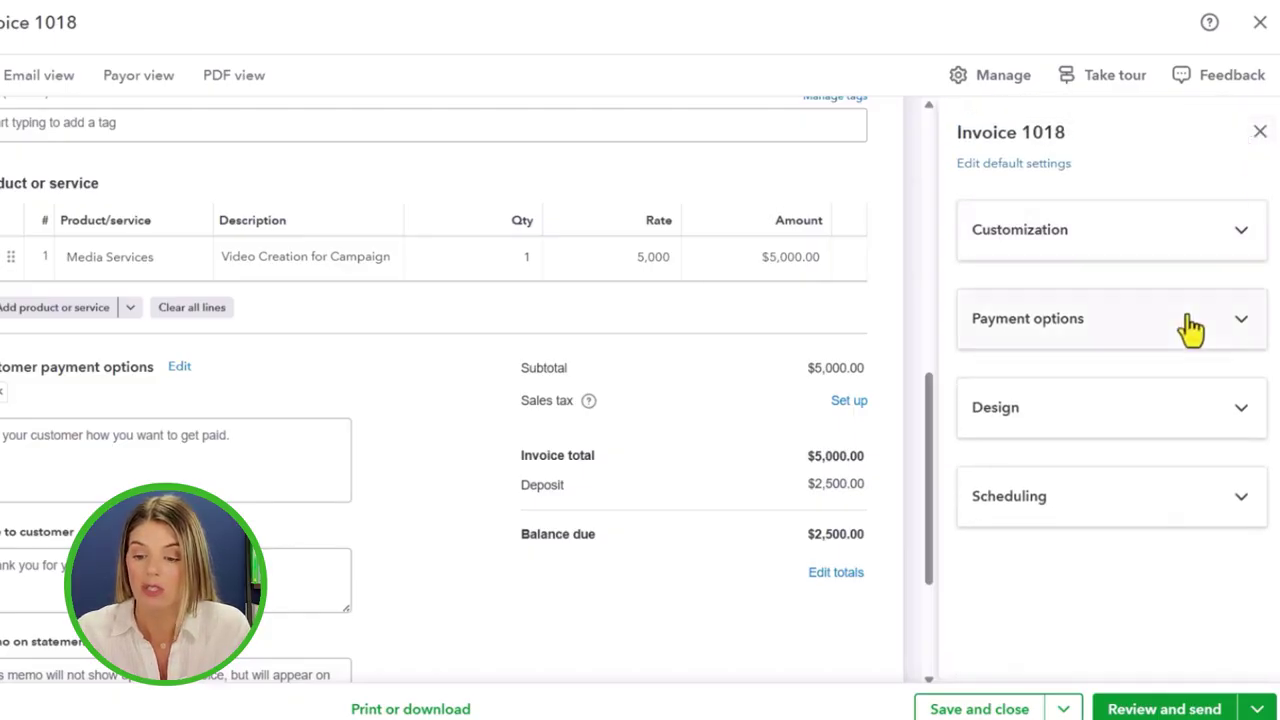
{"action": "scroll", "coordinate": [553, 600], "scroll_direction": "down", "scroll_amount": 1}
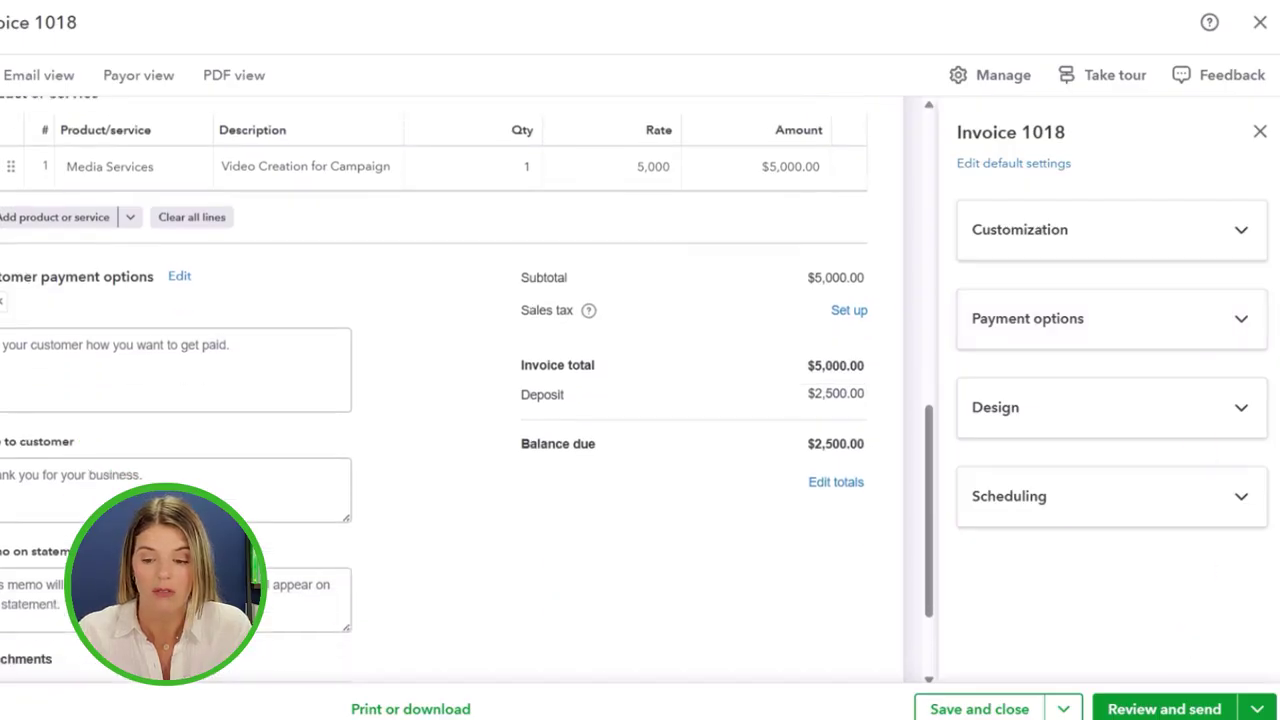
{"action": "left_click", "coordinate": [1063, 708]}
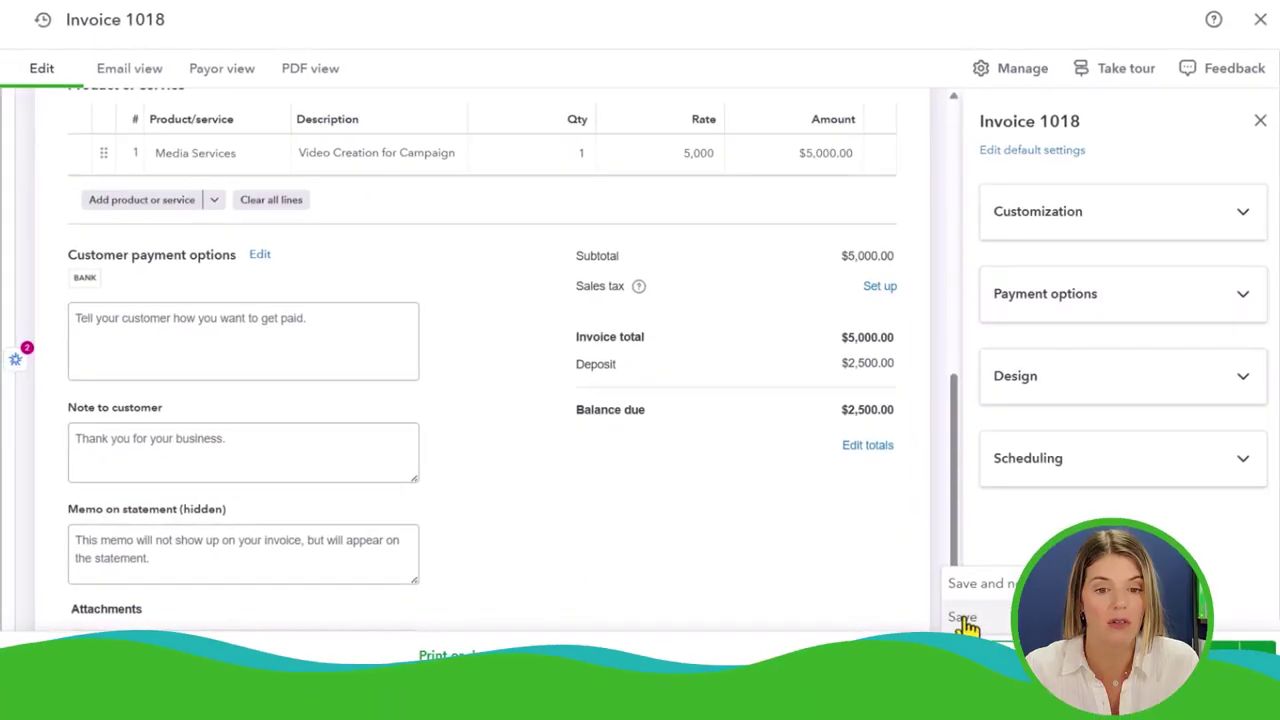
{"action": "left_click", "coordinate": [945, 658]}
Preview the invoice as the customer's payment page with $2,500.00 due, then as a PDF
{"action": "left_click", "coordinate": [145, 80]}
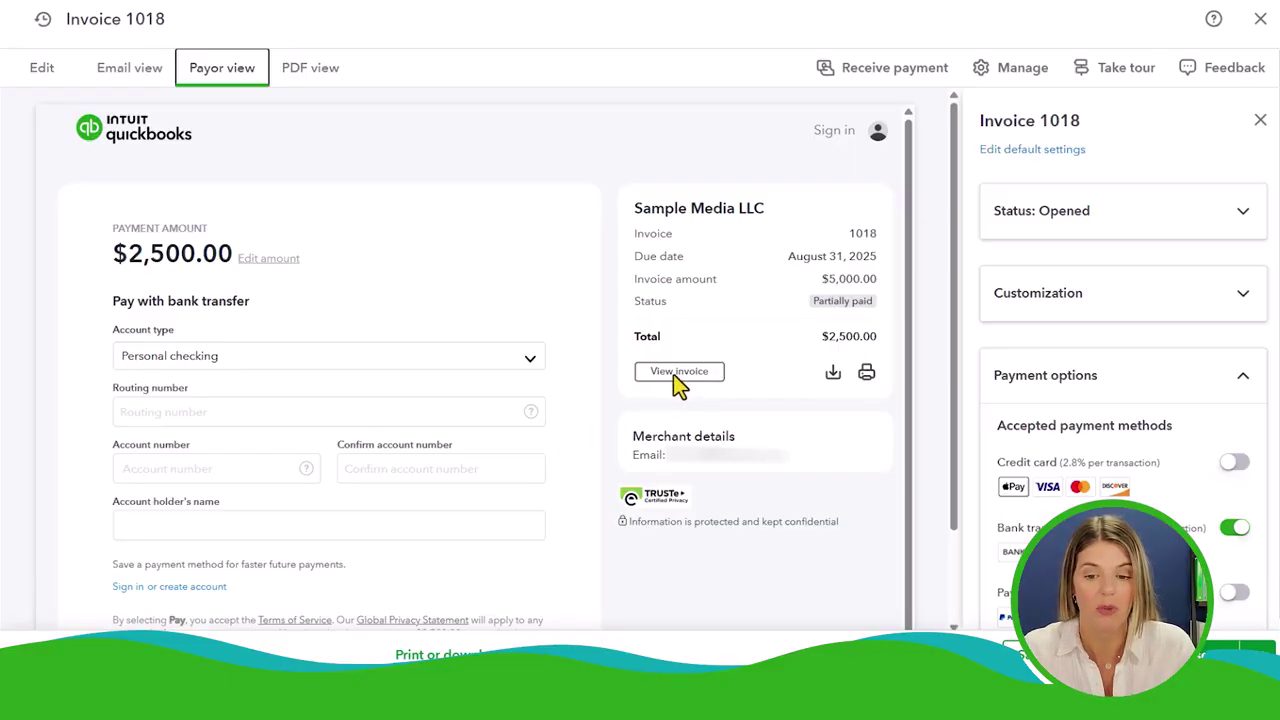
{"action": "left_click", "coordinate": [312, 70]}
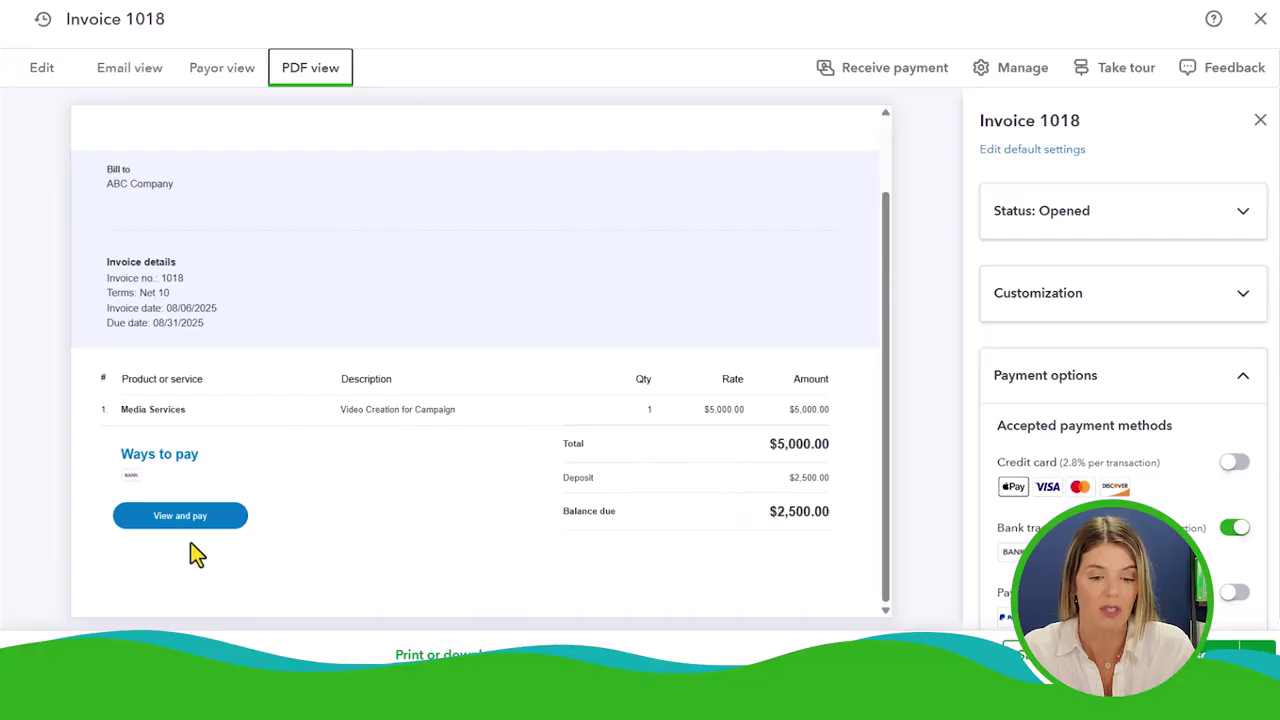
{"action": "left_click", "coordinate": [246, 72]}
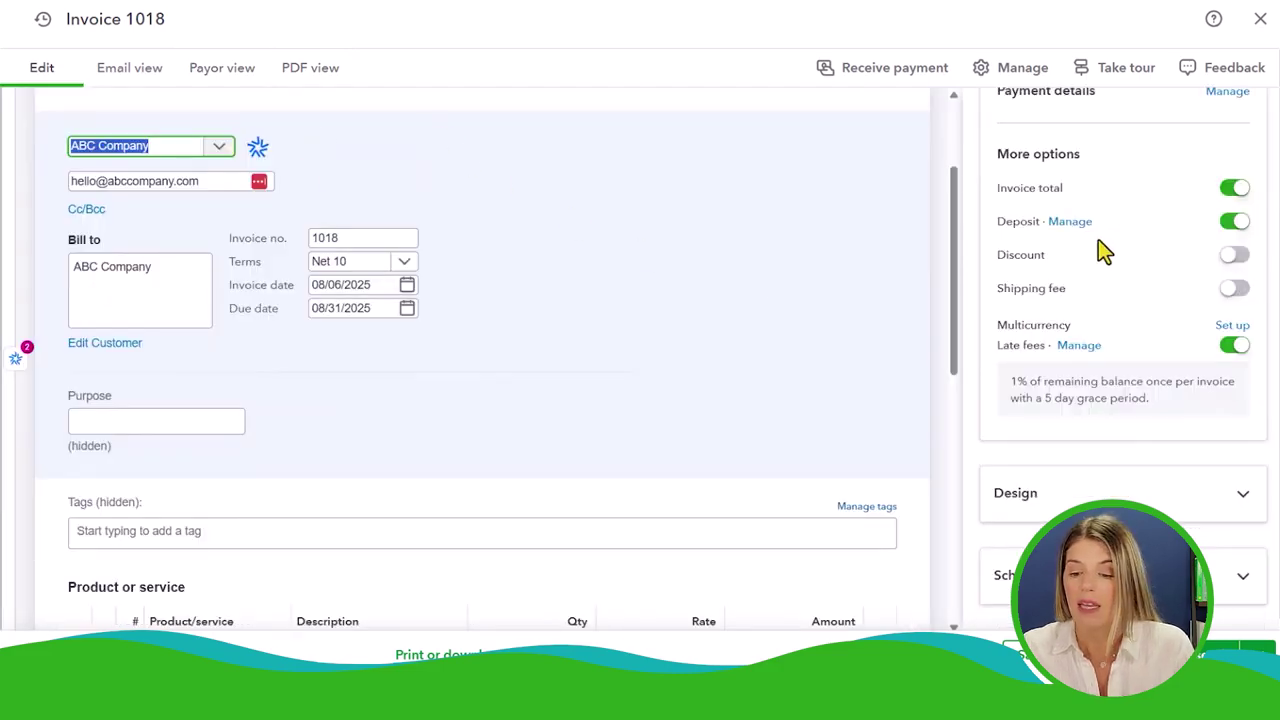
Switch off the deposit so invoice 1018 totals $5,000.00, and save it
{"action": "scroll", "coordinate": [1157, 400], "scroll_direction": "up", "scroll_amount": 3}
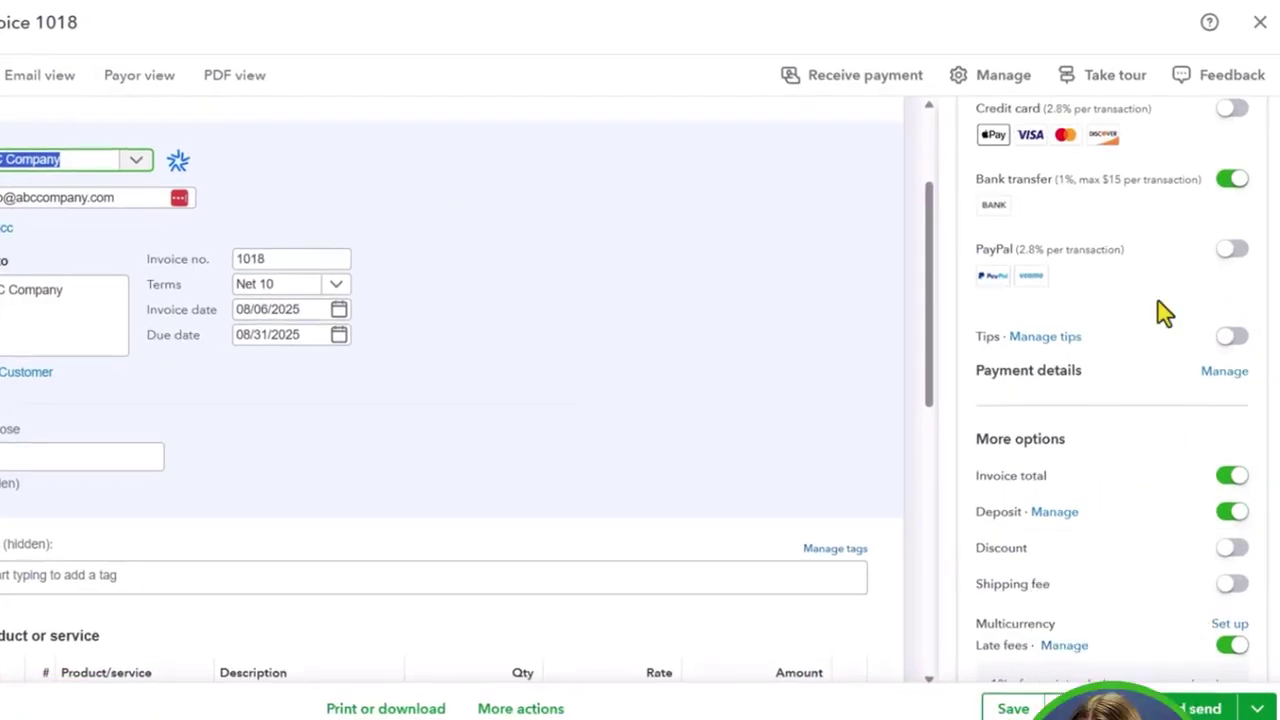
{"action": "scroll", "coordinate": [1158, 312], "scroll_direction": "up", "scroll_amount": 2}
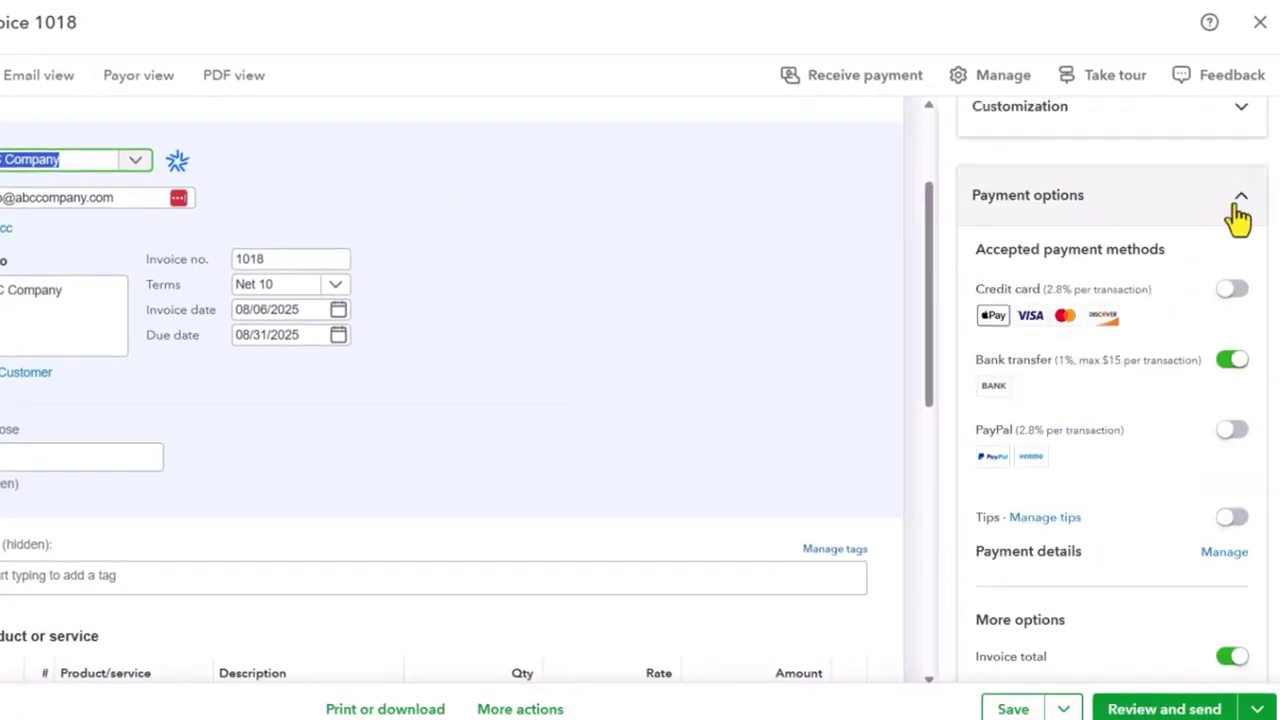
{"action": "scroll", "coordinate": [1190, 376], "scroll_direction": "down", "scroll_amount": 3}
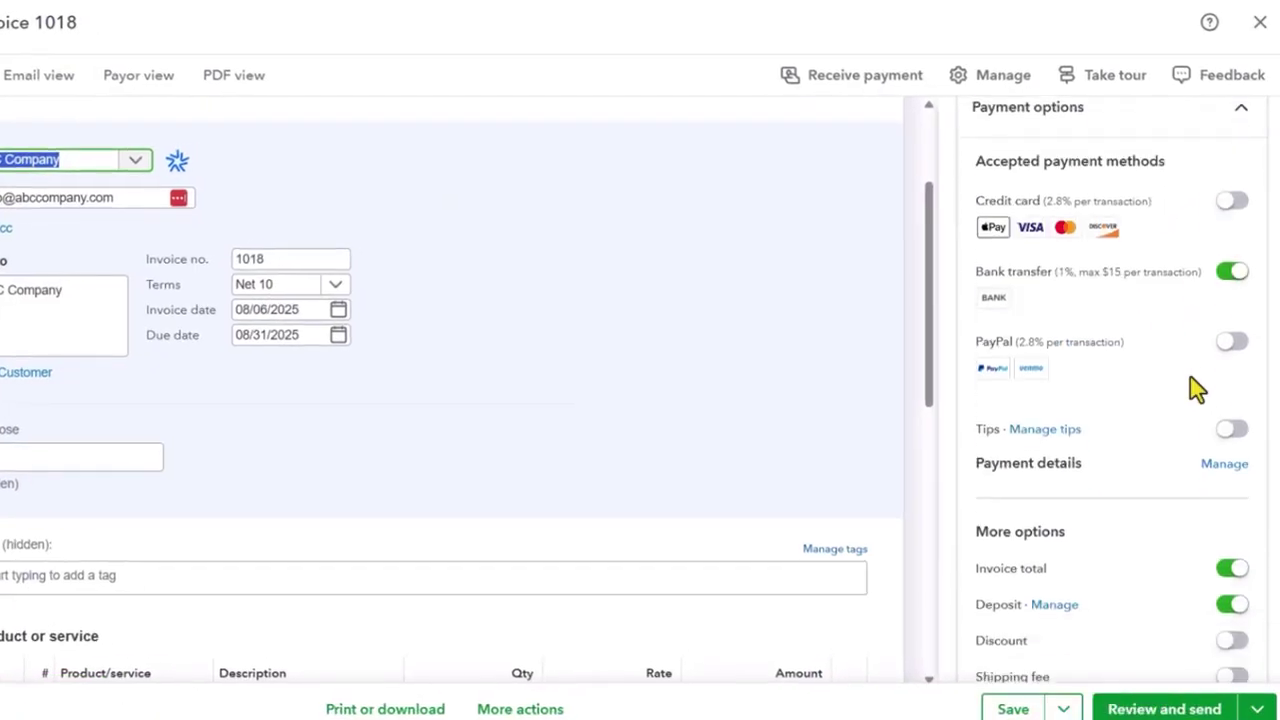
{"action": "left_click", "coordinate": [1230, 518]}
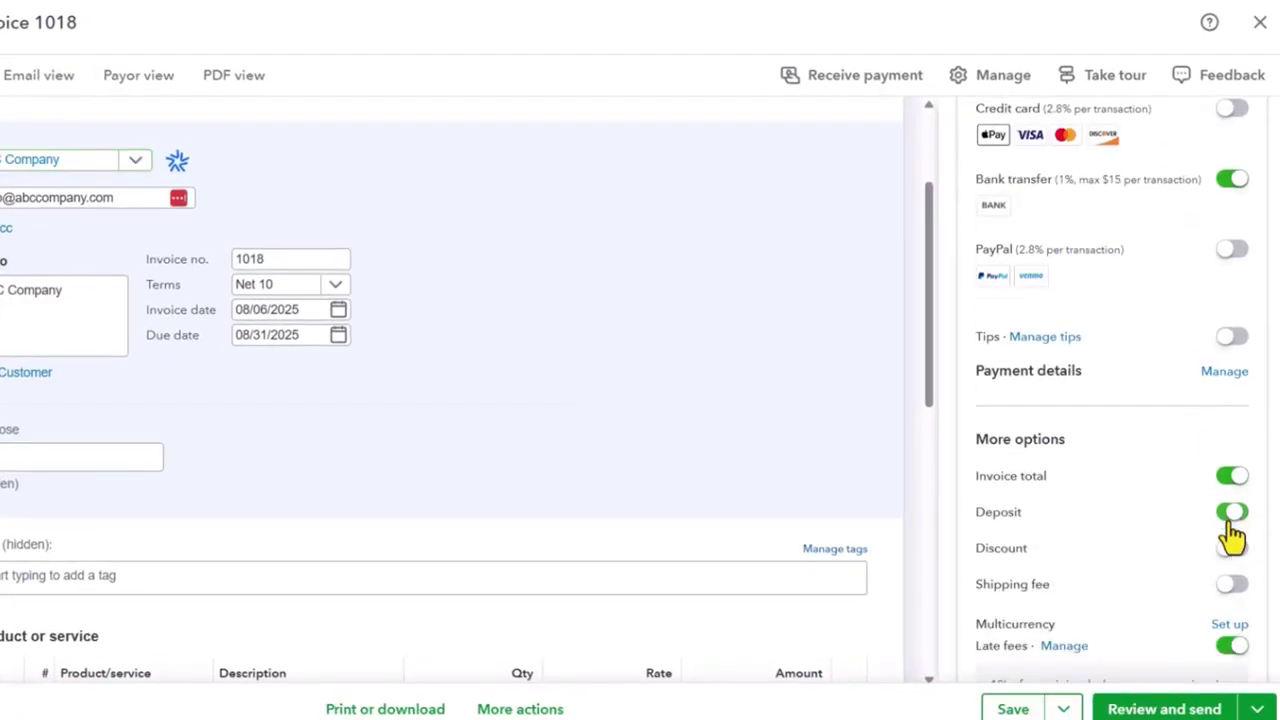
{"action": "scroll", "coordinate": [743, 523], "scroll_direction": "down", "scroll_amount": 4}
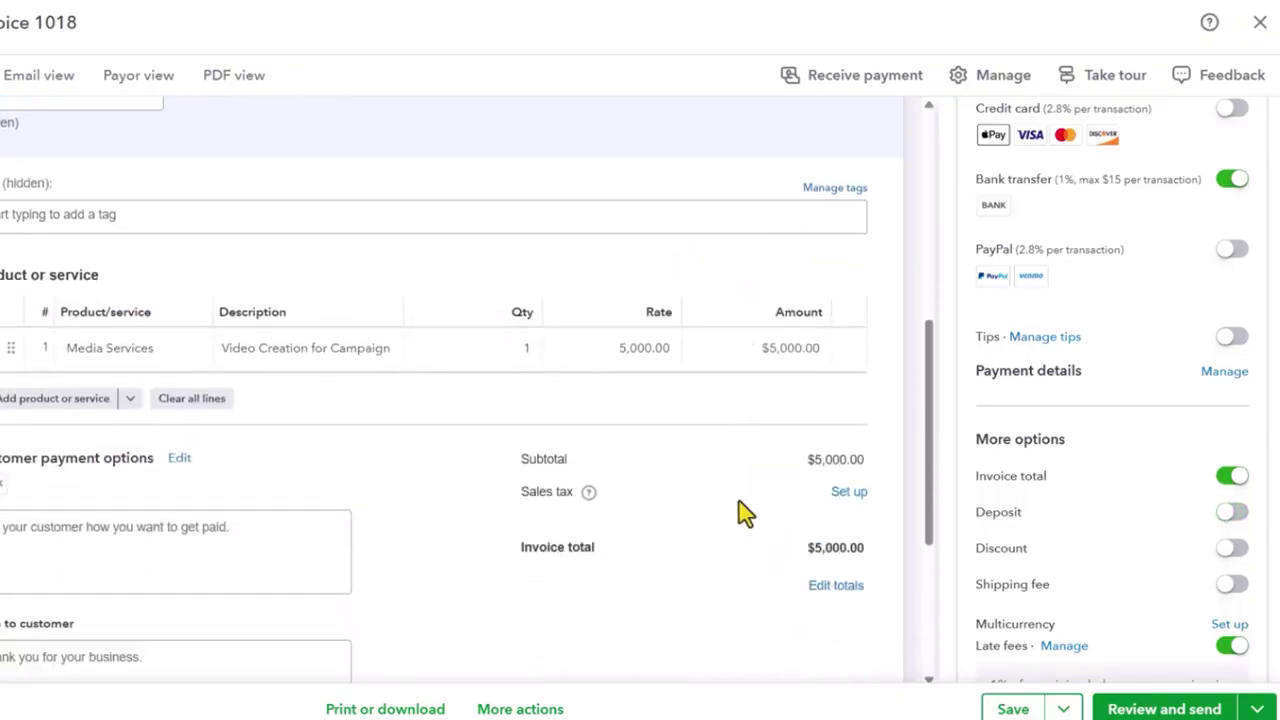
{"action": "left_click", "coordinate": [1012, 706]}
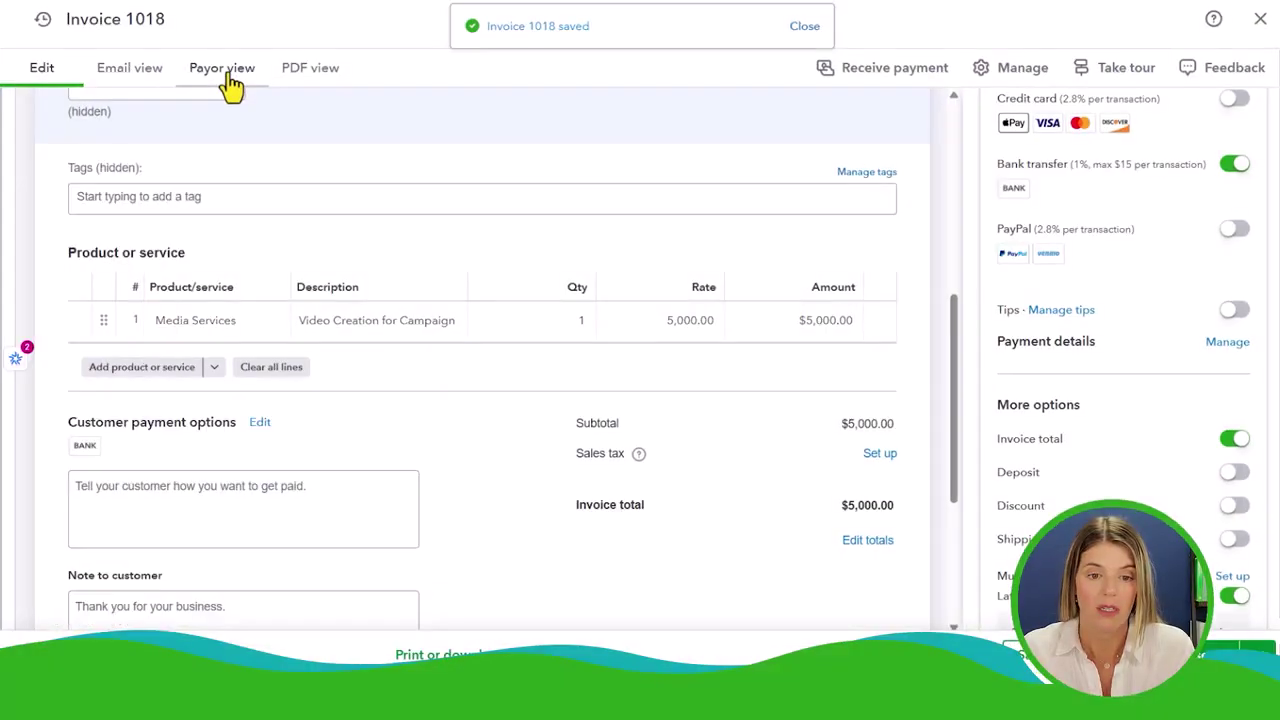
{"action": "left_click", "coordinate": [224, 72]}
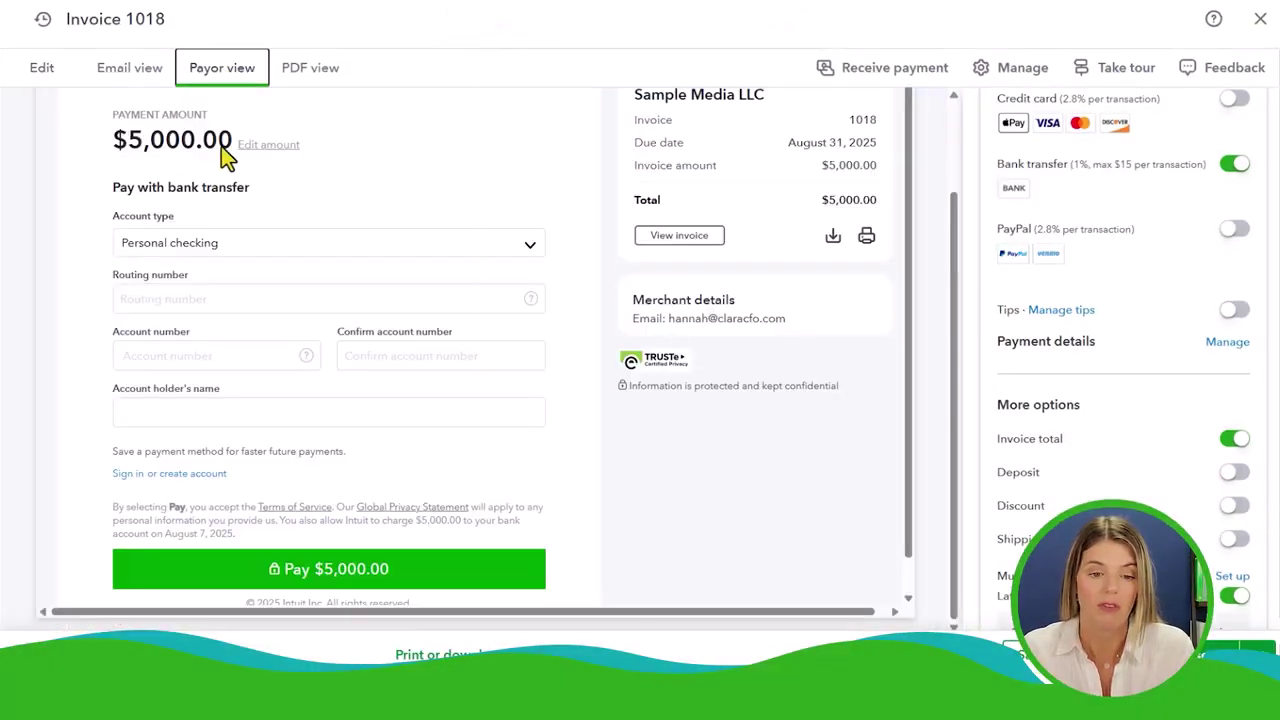
{"action": "left_click", "coordinate": [108, 80]}
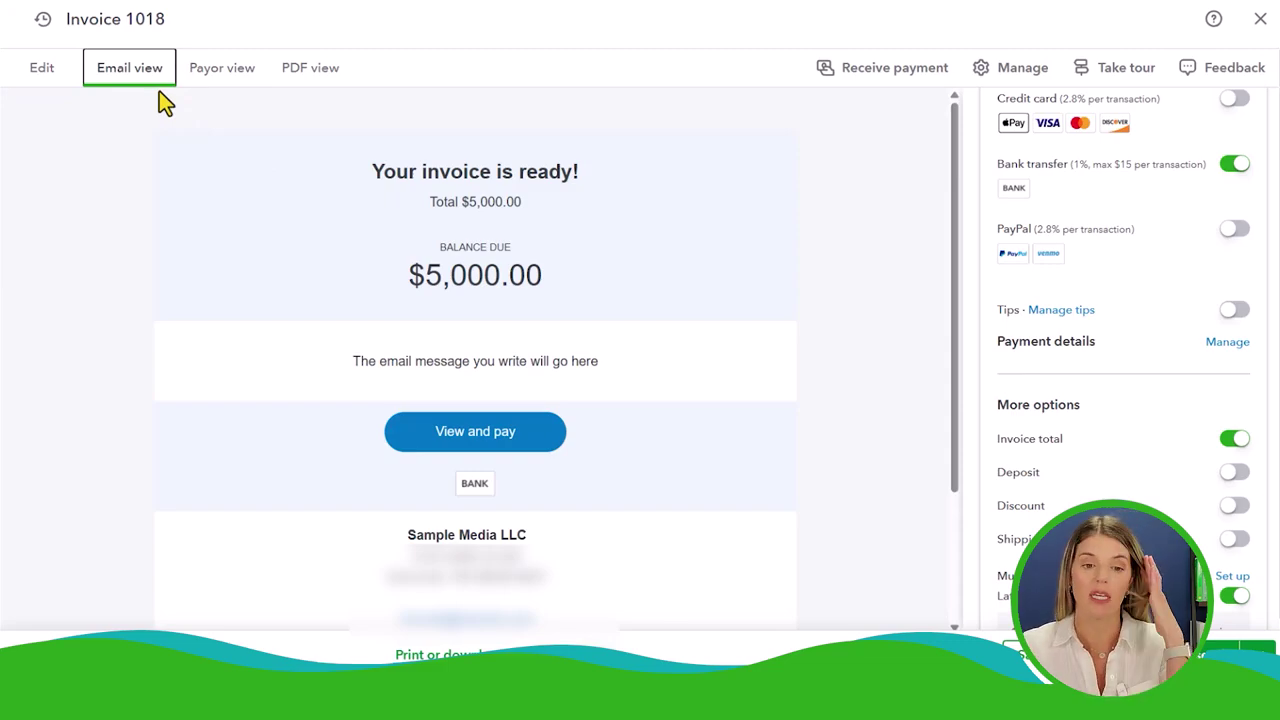
{"action": "left_click", "coordinate": [246, 88]}
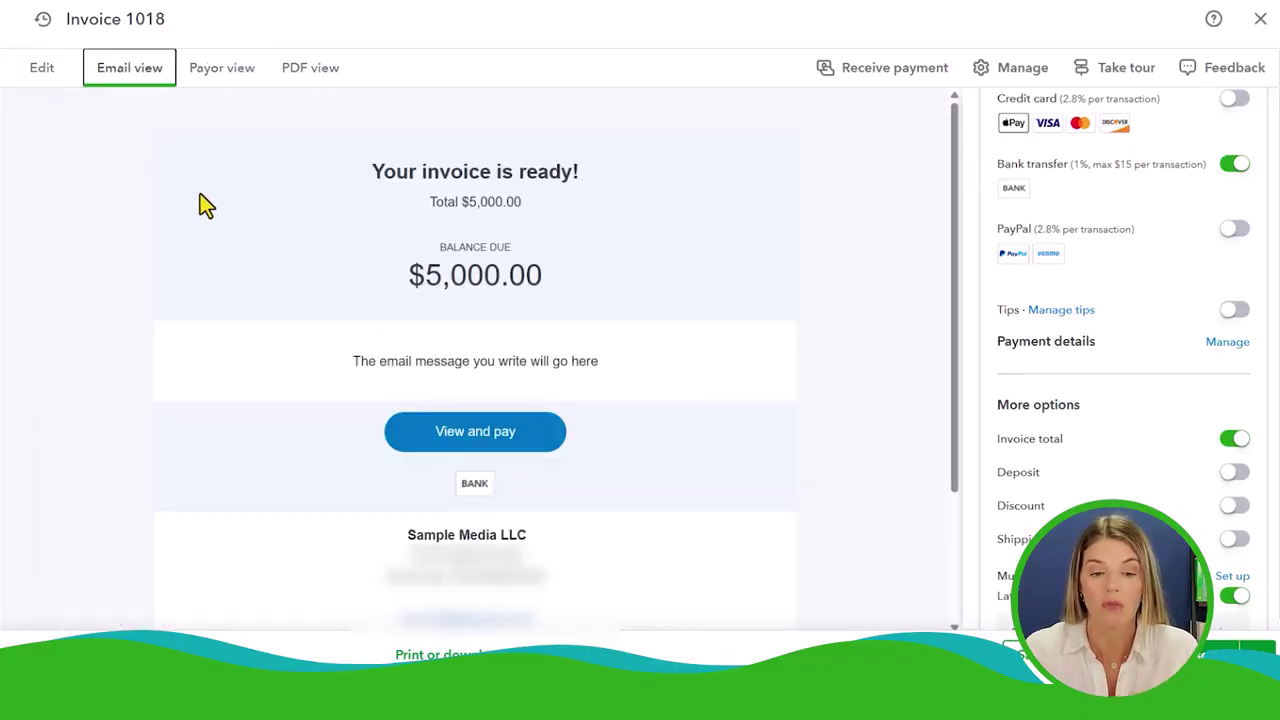
{"action": "left_click", "coordinate": [198, 78]}
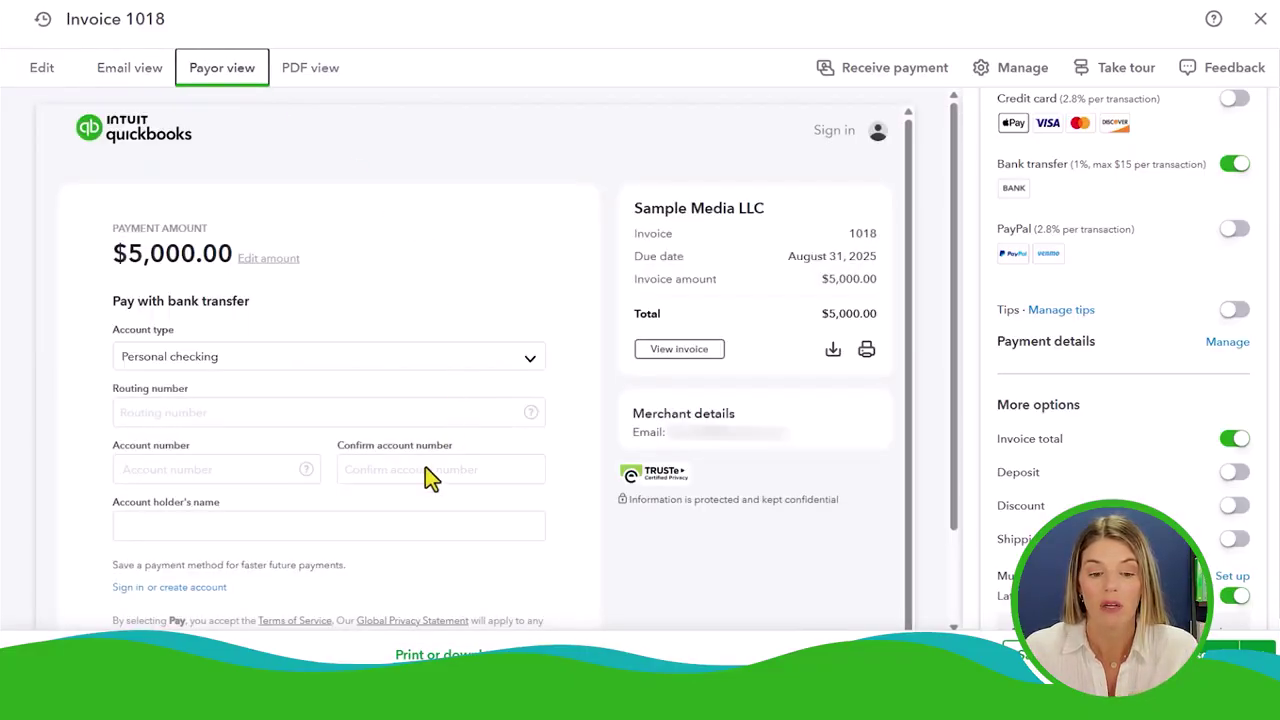
{"action": "left_click", "coordinate": [324, 76]}
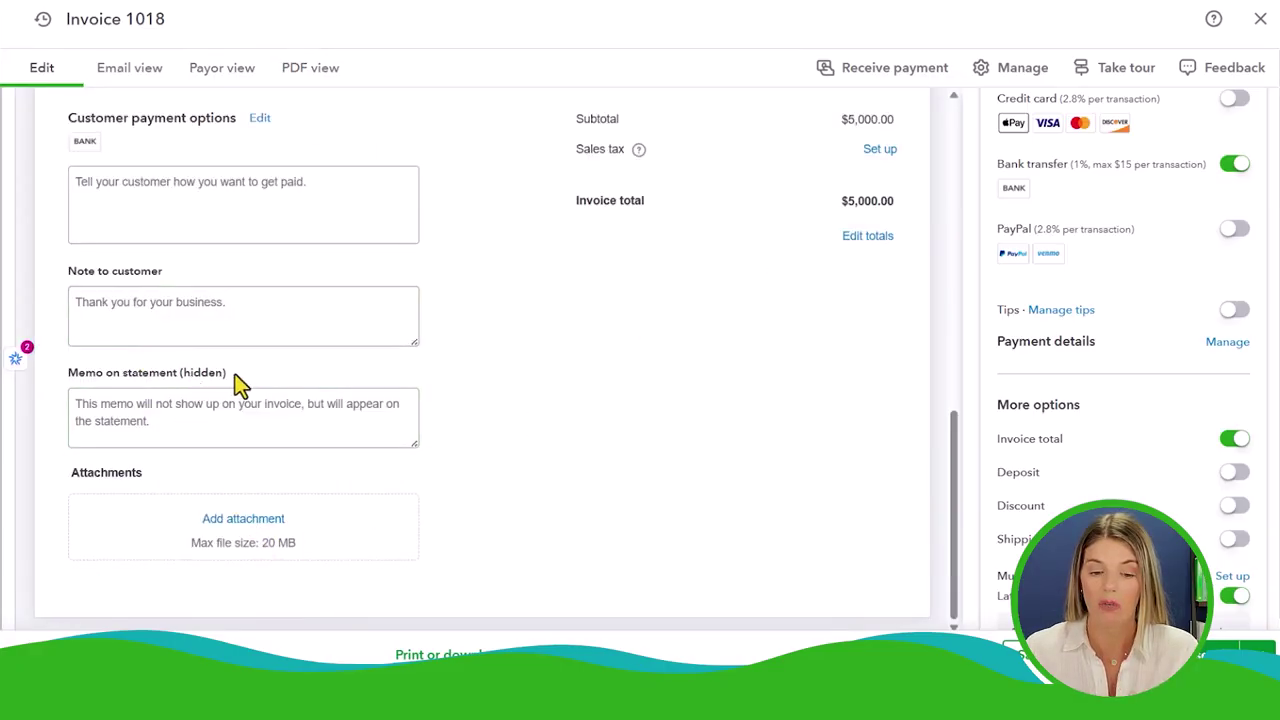
Edit the Note to customer box and save the invoice with Ctrl+S
{"action": "left_click", "coordinate": [134, 308]}
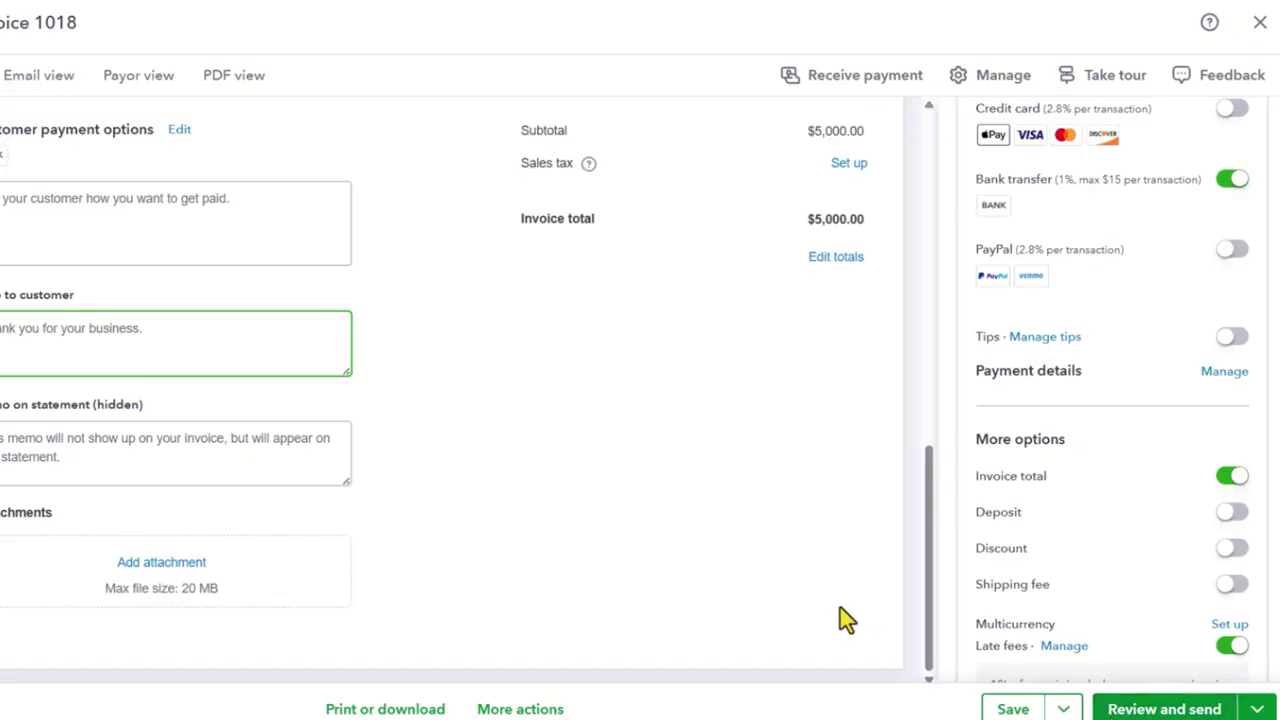
{"action": "key", "text": "ctrl+s"}
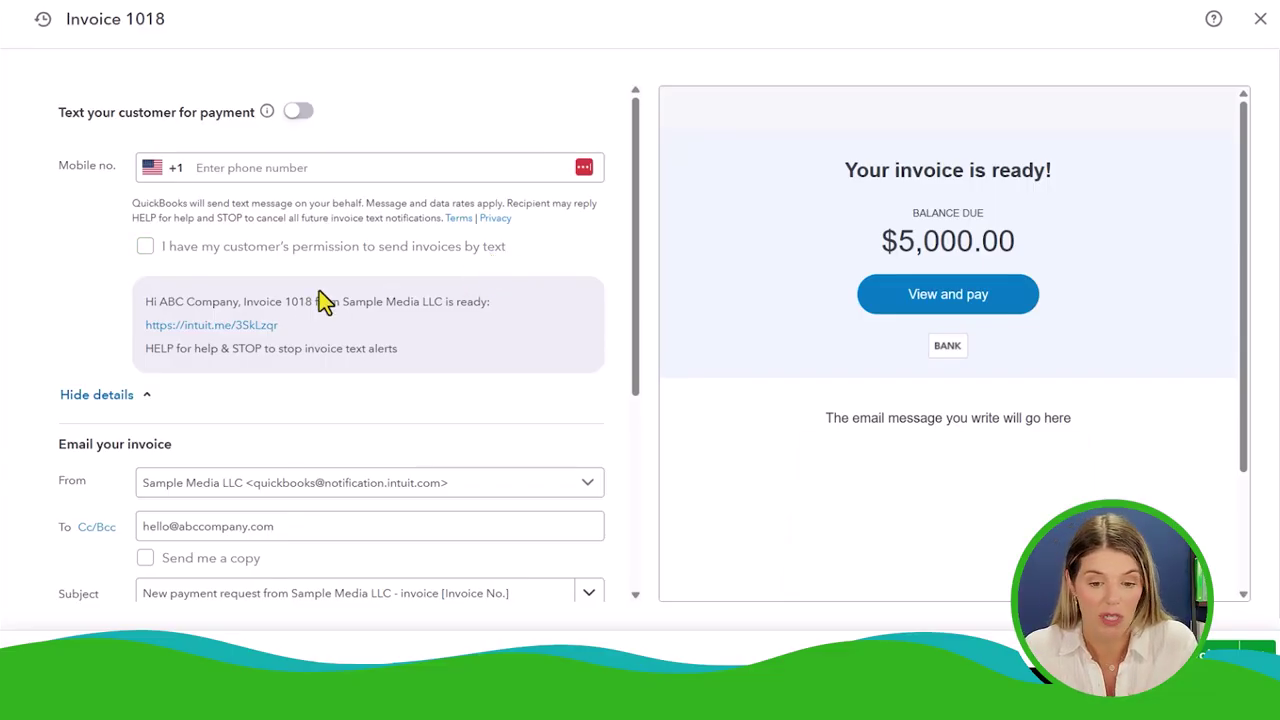
Place the cursor in the email message's payment-due sentence
{"action": "scroll", "coordinate": [315, 290], "scroll_direction": "down", "scroll_amount": 5}
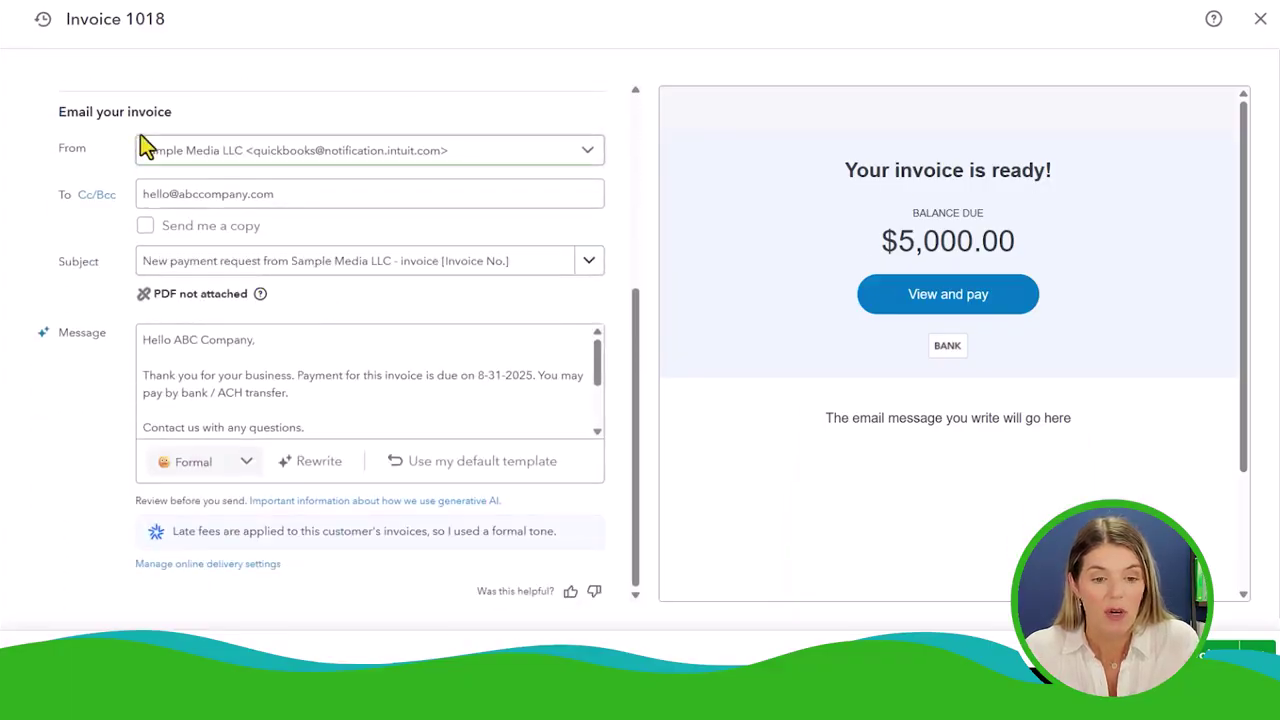
{"action": "left_click", "coordinate": [170, 366]}
{"action": "left_click", "coordinate": [326, 377]}
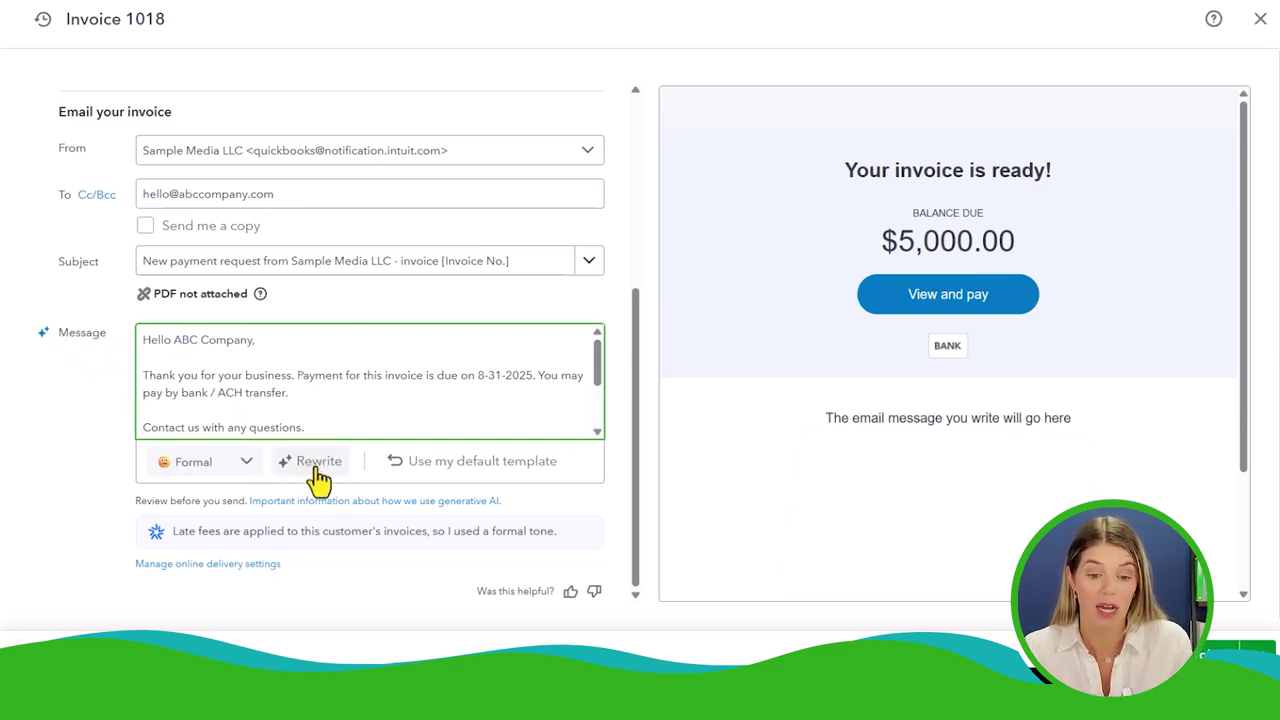
Set the message tone to Friendly and rewrite the email message
{"action": "left_click", "coordinate": [237, 474]}
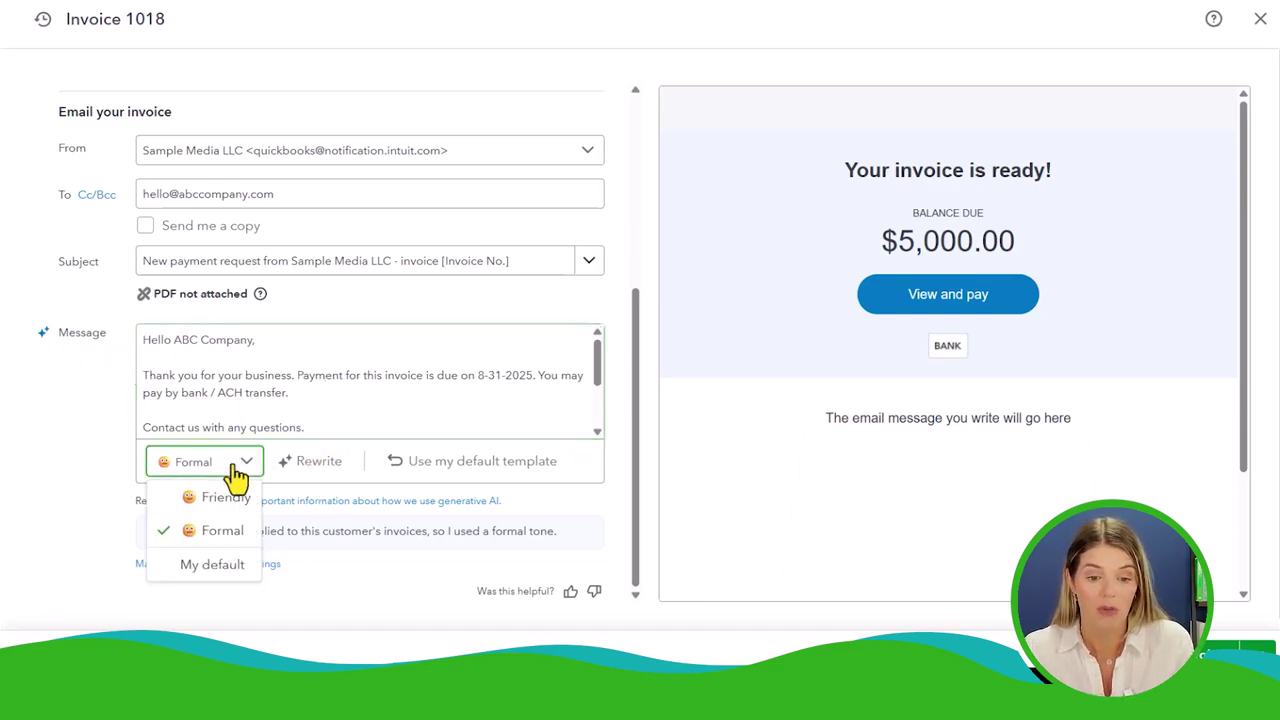
{"action": "left_click", "coordinate": [229, 494]}
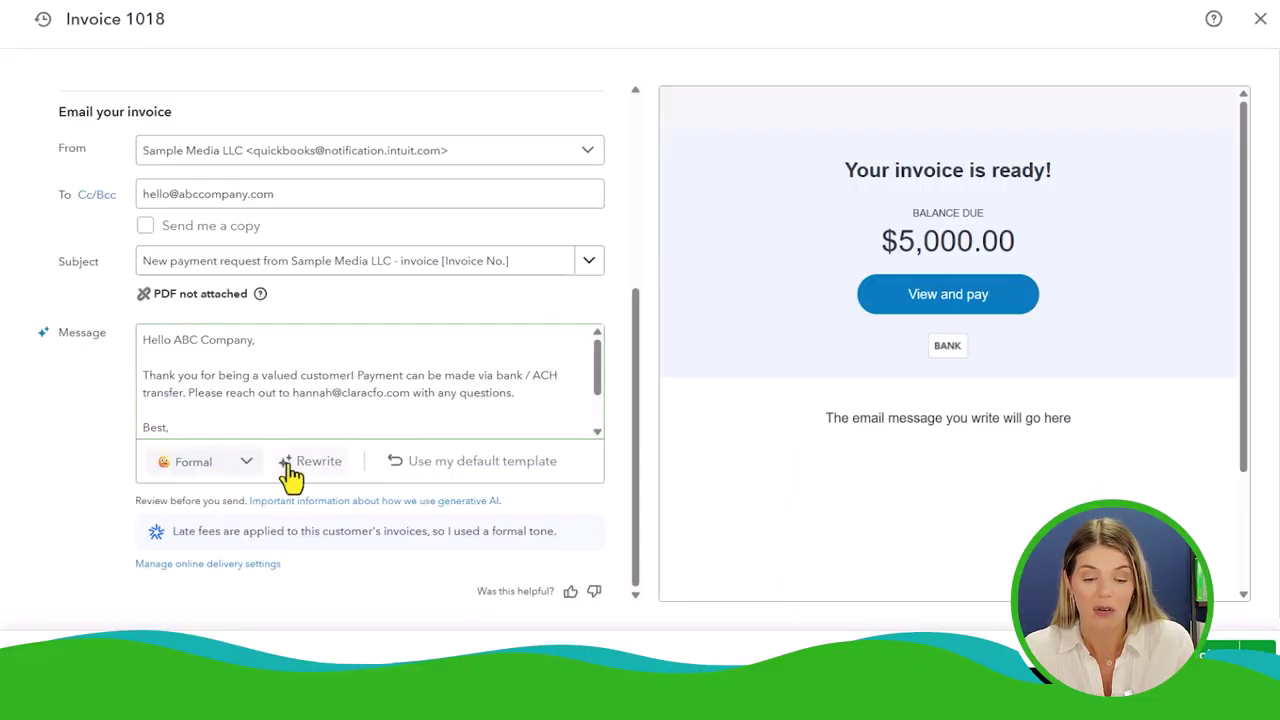
{"action": "left_click", "coordinate": [314, 462]}
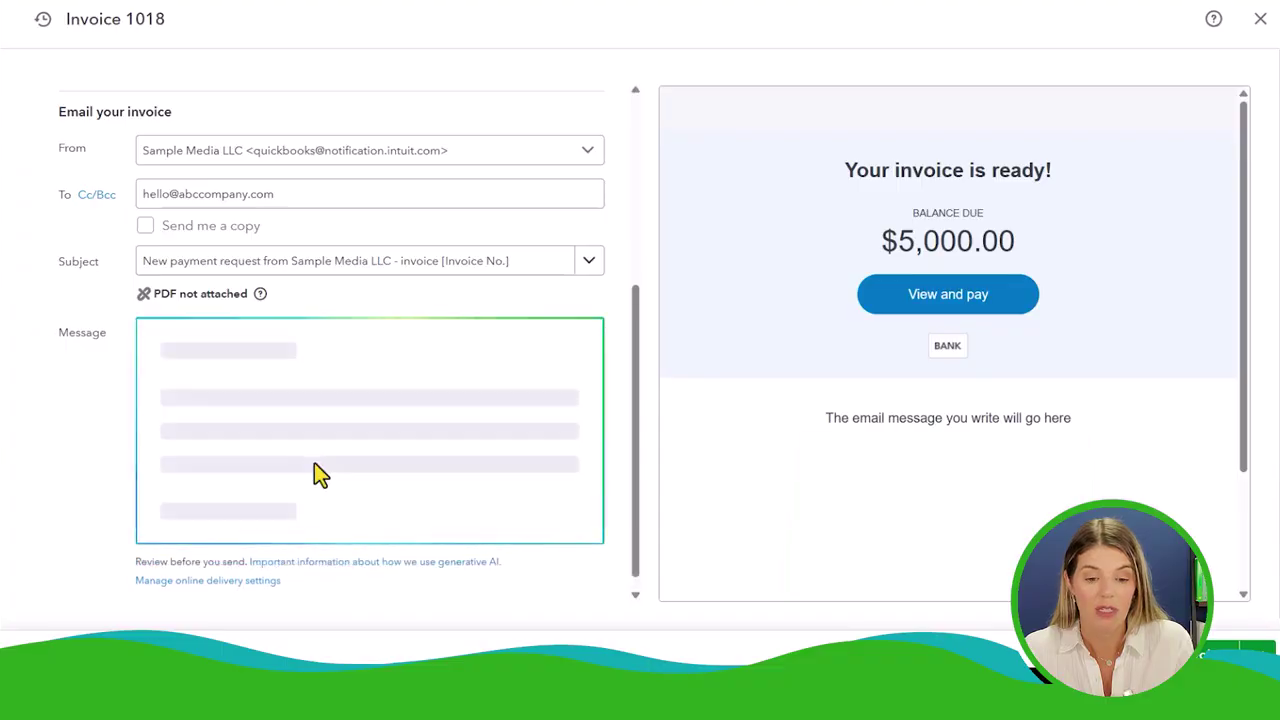